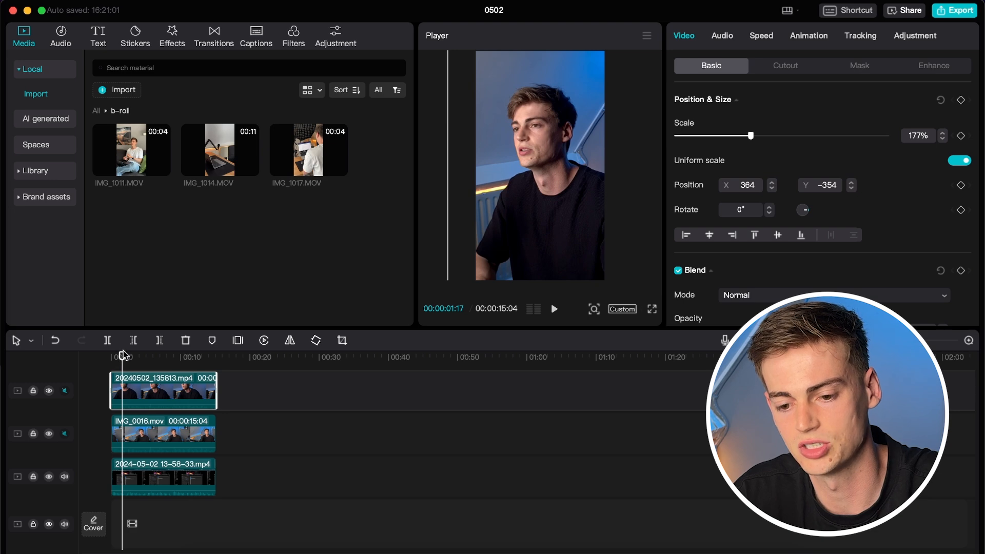
left_click_drag(123, 355, 122, 355)
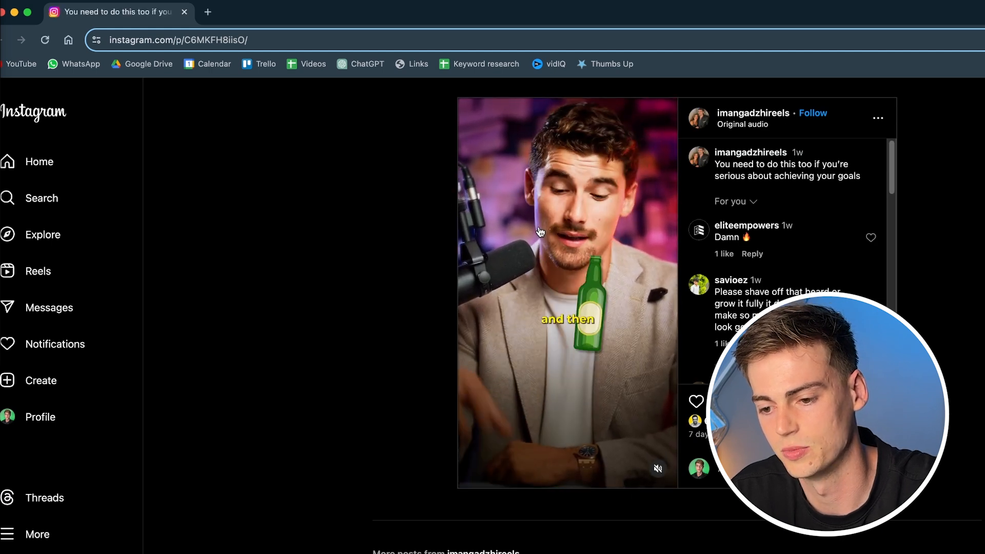
Pause the Instagram reel on the frame where the bottle graphic appears over the speaker.
left_click(575, 250)
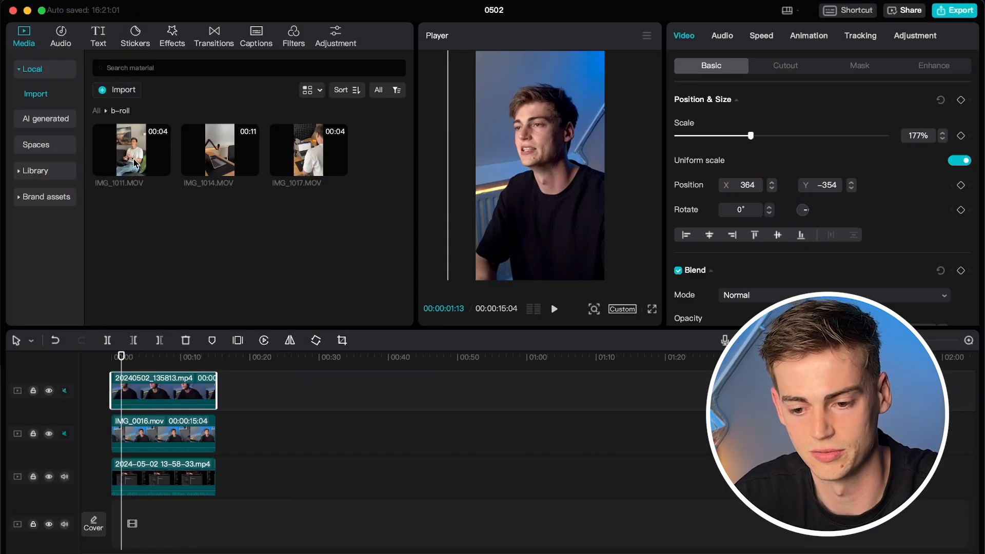
Add the b-roll clips IMG_1011.MOV, IMG_1014.MOV and IMG_1017.MOV to the timeline.
left_click_drag(129, 147, 147, 400)
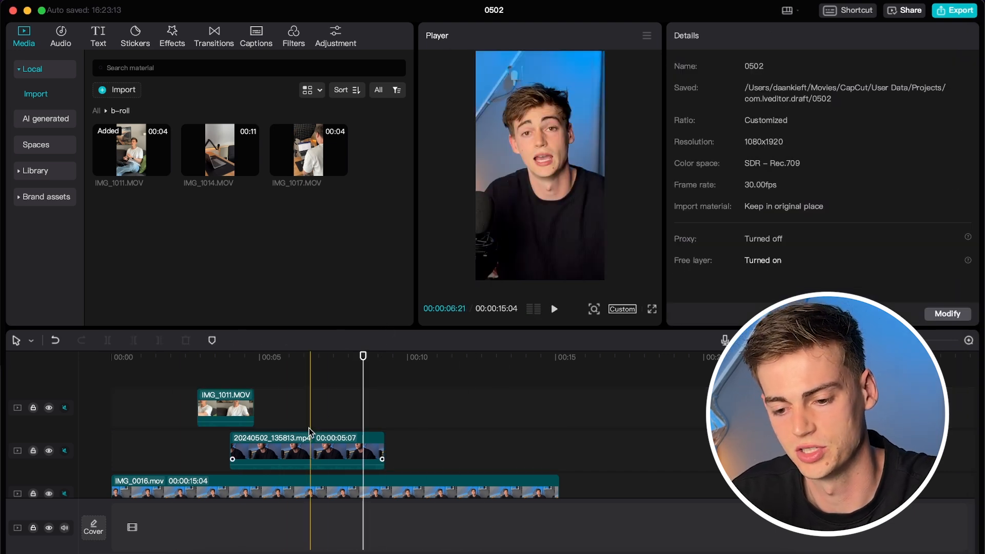
left_click(205, 421)
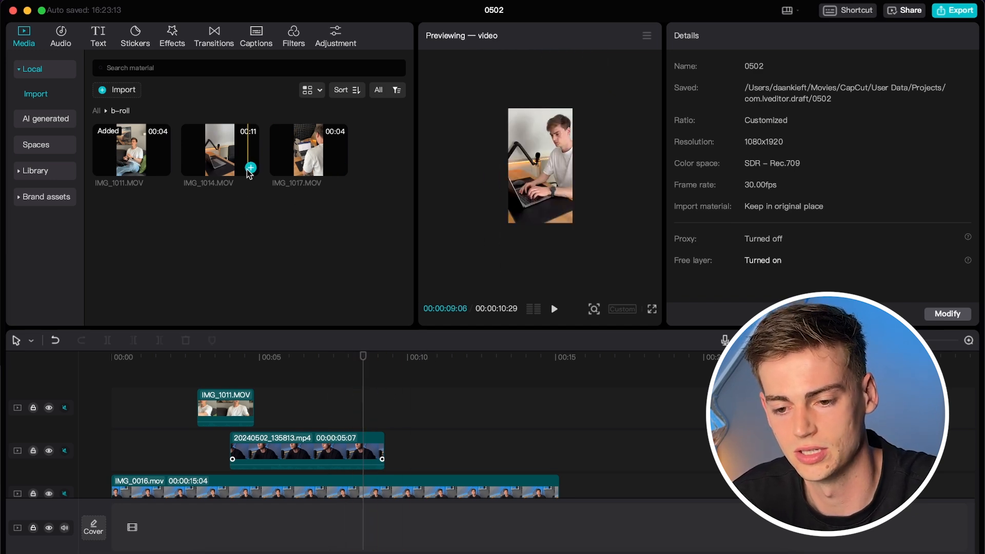
left_click_drag(220, 154, 388, 409)
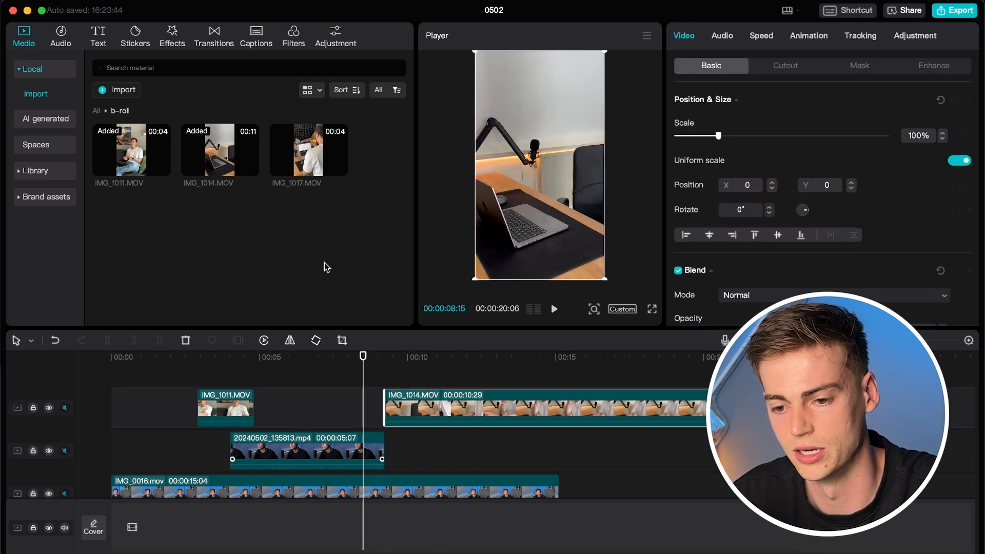
left_click(337, 164)
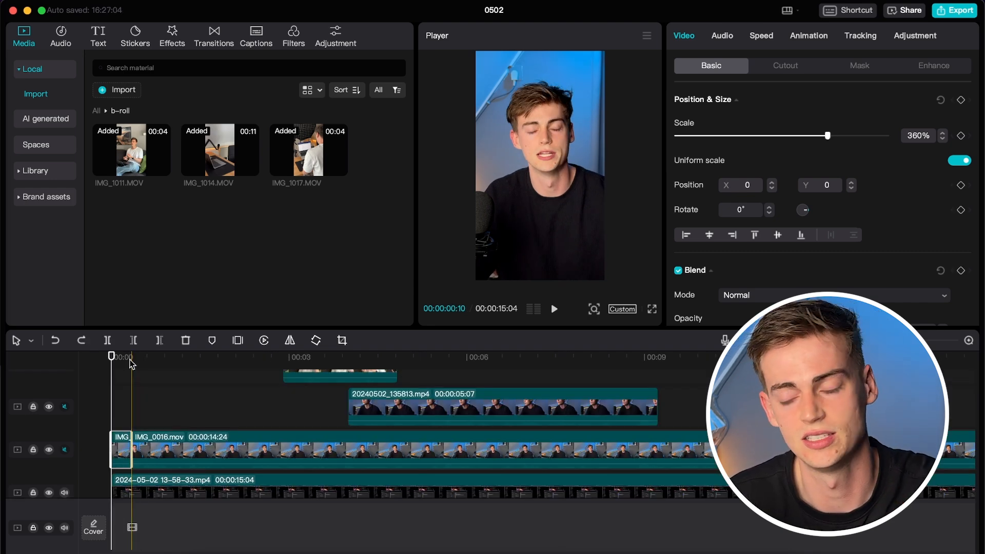
Keyframe the opening piece at 476% scale, shifted left and down.
scroll(132, 364, "up", 5)
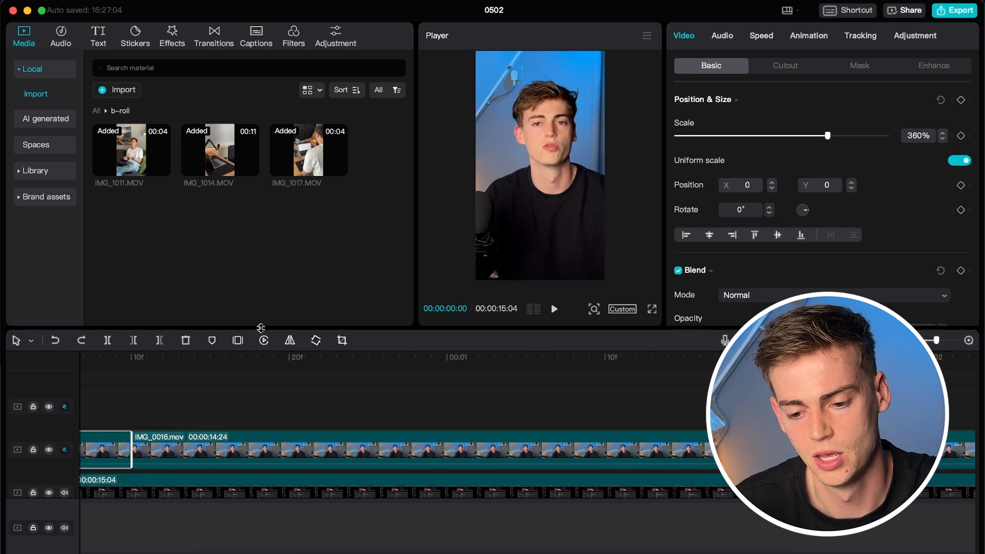
scroll(88, 398, "down", 8)
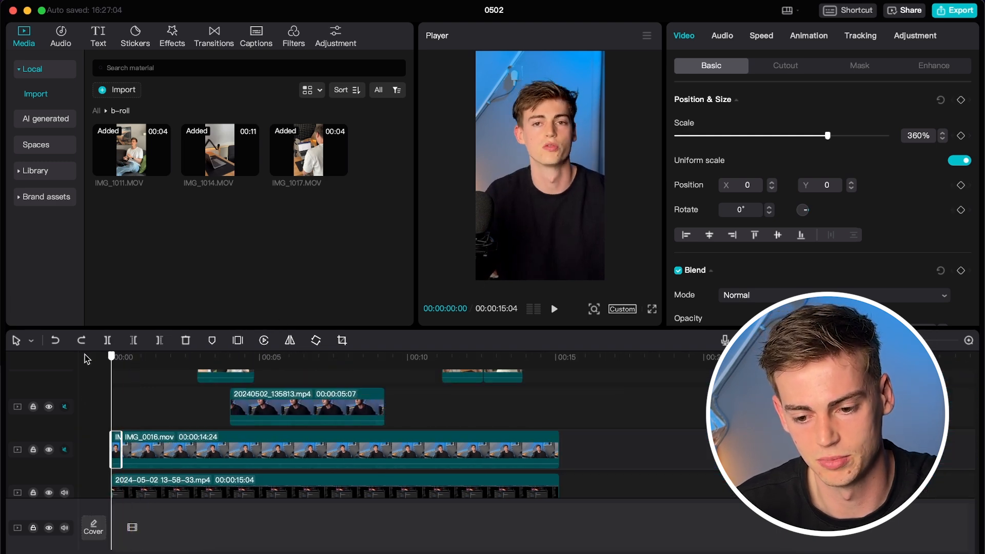
scroll(110, 372, "up", 10)
scroll(118, 376, "up", 3)
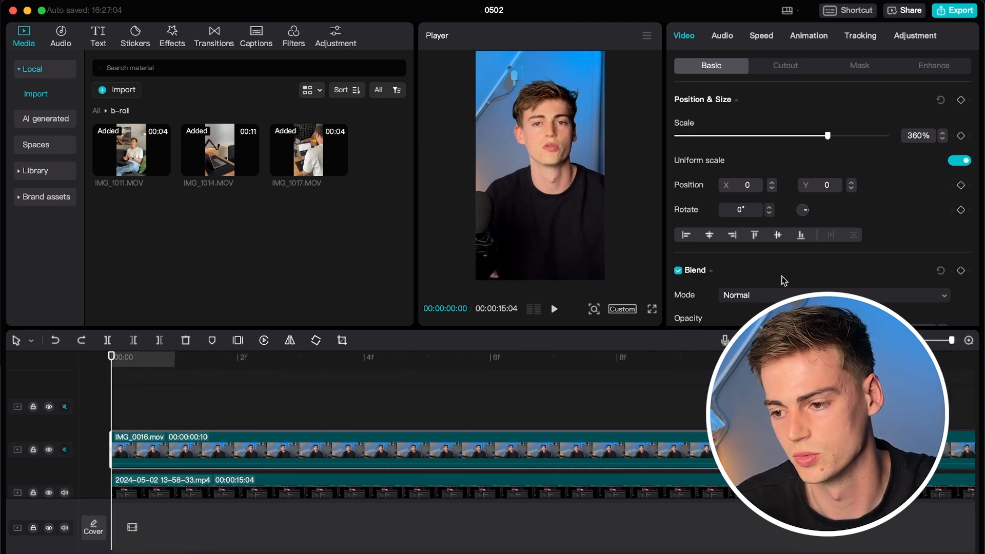
left_click(962, 136)
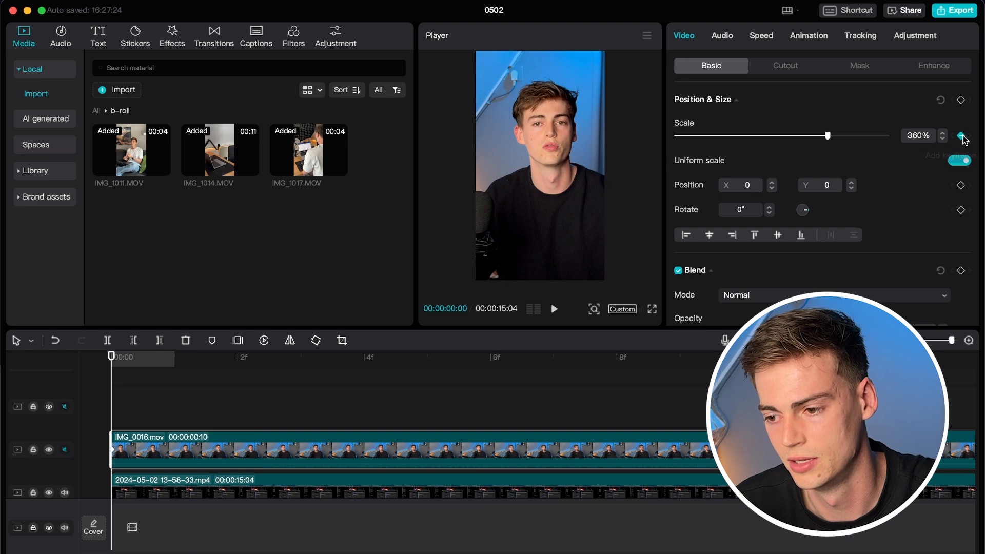
left_click_drag(828, 137, 877, 144)
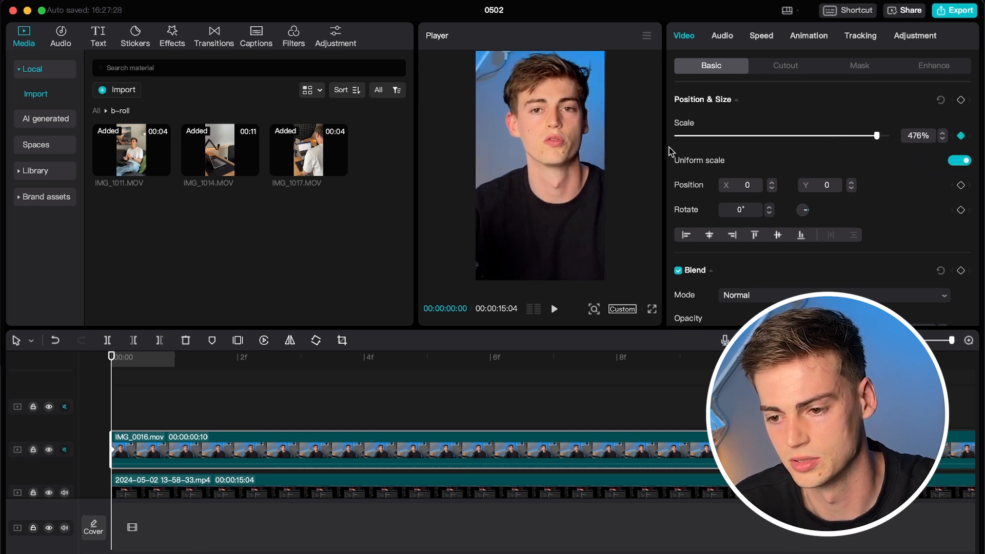
left_click_drag(569, 156, 556, 165)
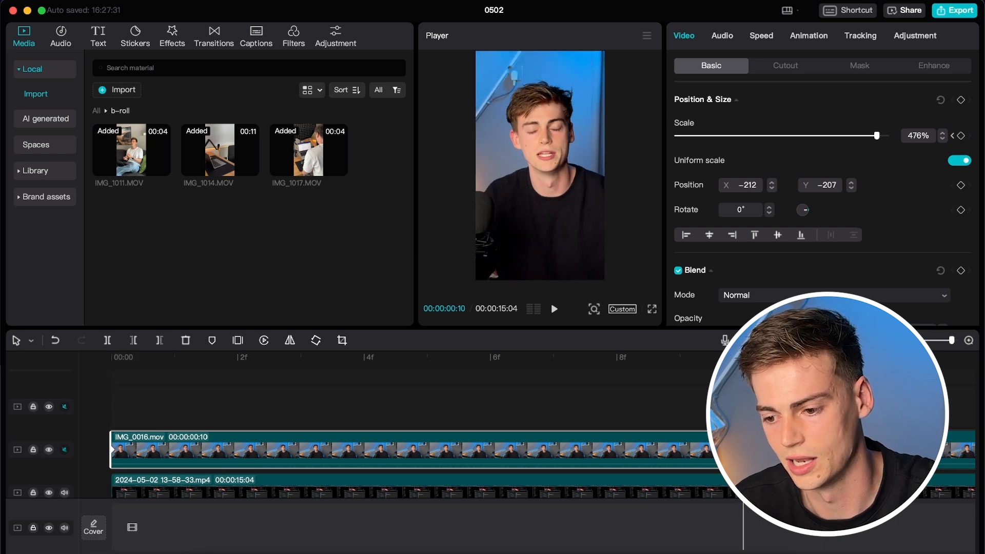
At the end of the opening piece, scale back down to 360% and recentre the video.
left_click(682, 400)
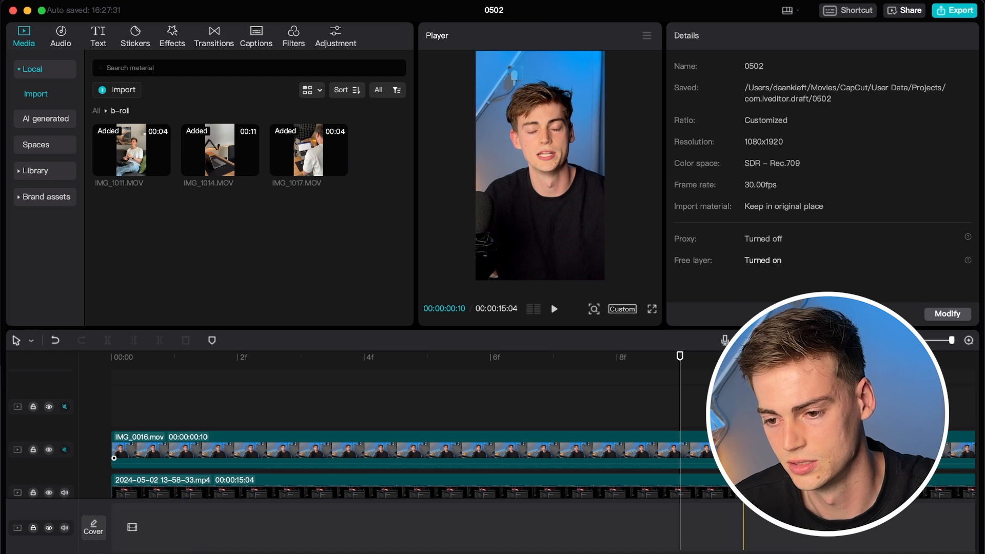
left_click(675, 458)
left_click_drag(876, 136, 826, 136)
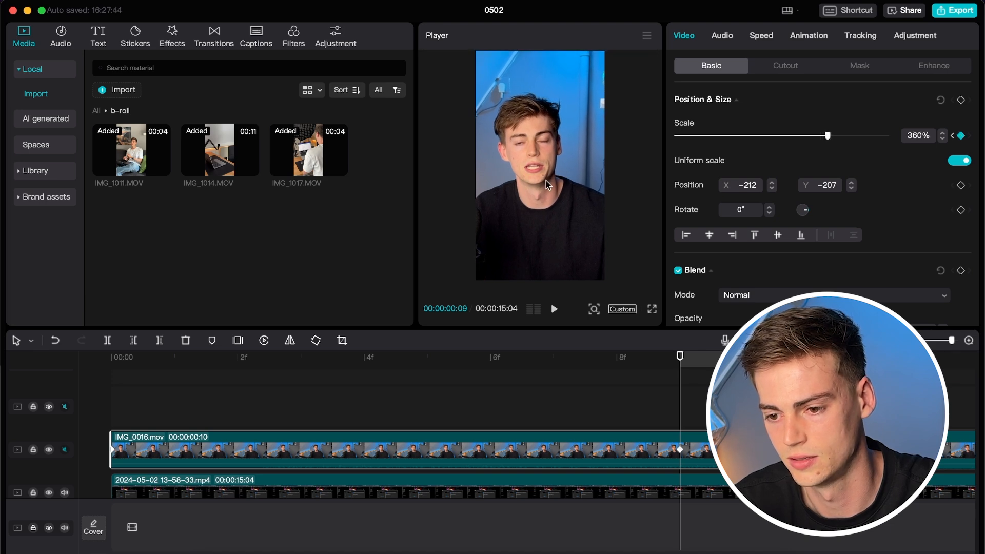
left_click_drag(546, 180, 555, 170)
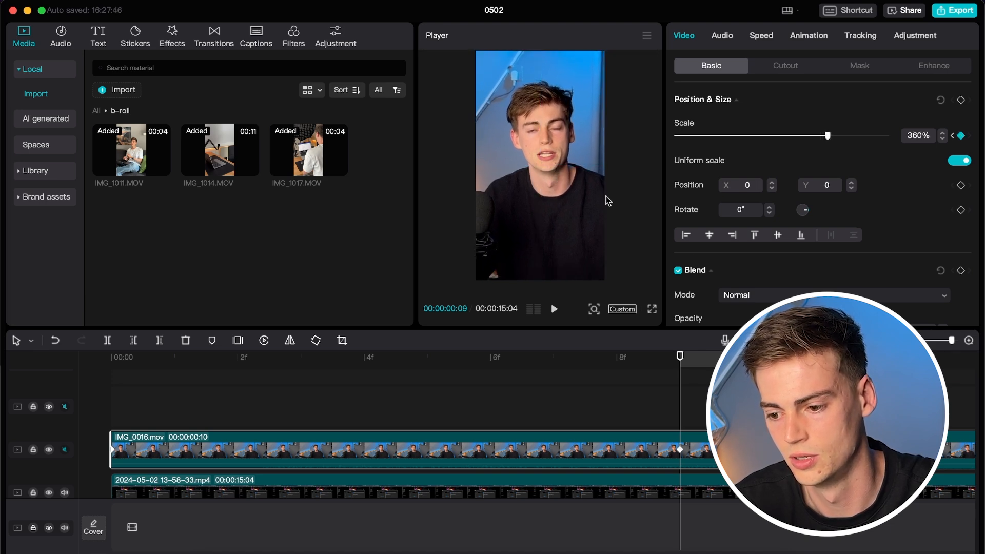
Play the opening zoom back from the start of the timeline to check it.
key("space")
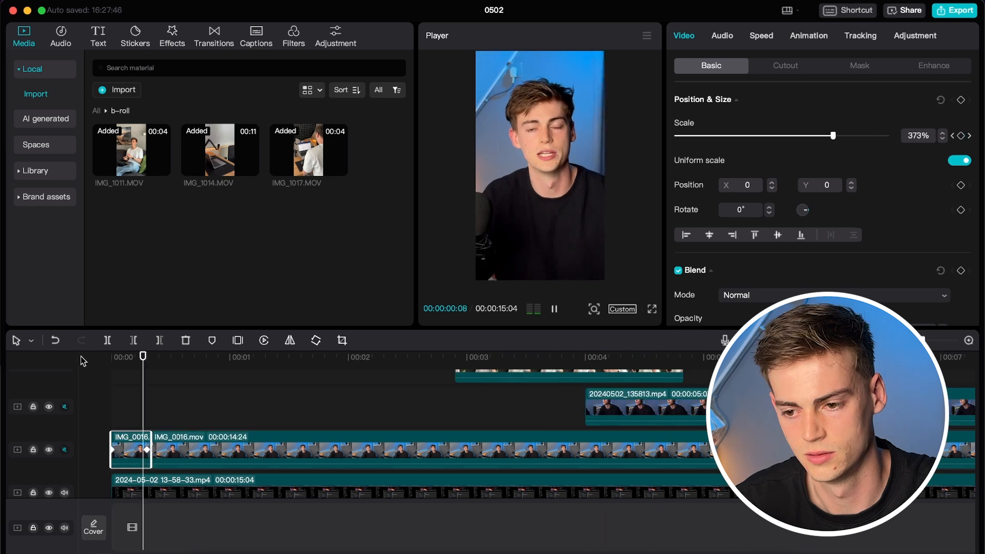
key("space")
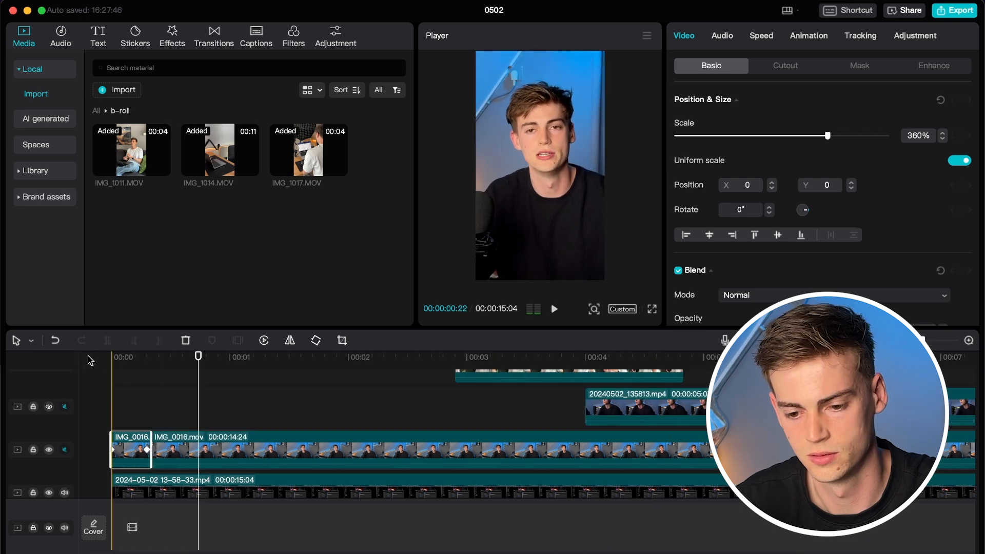
left_click(145, 454)
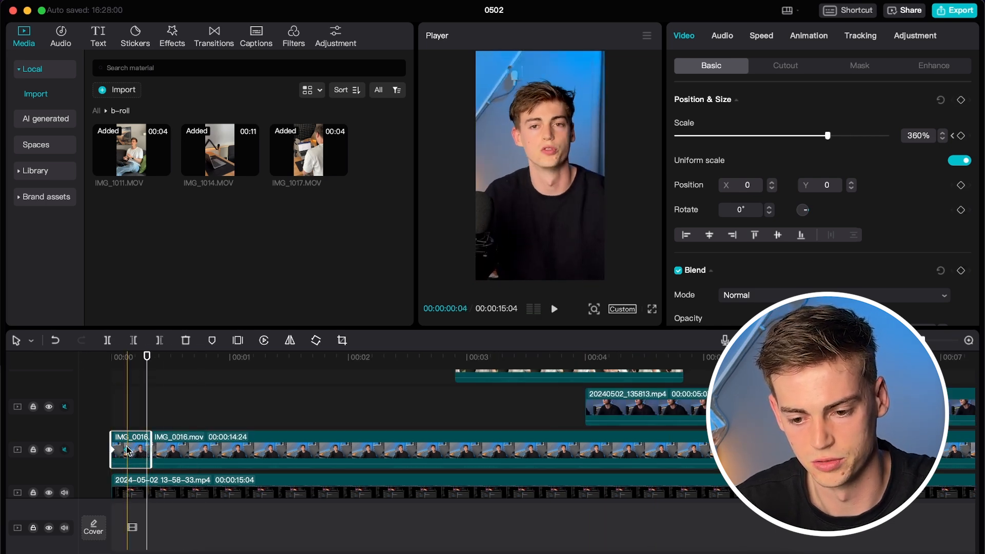
left_click(113, 362)
key("space")
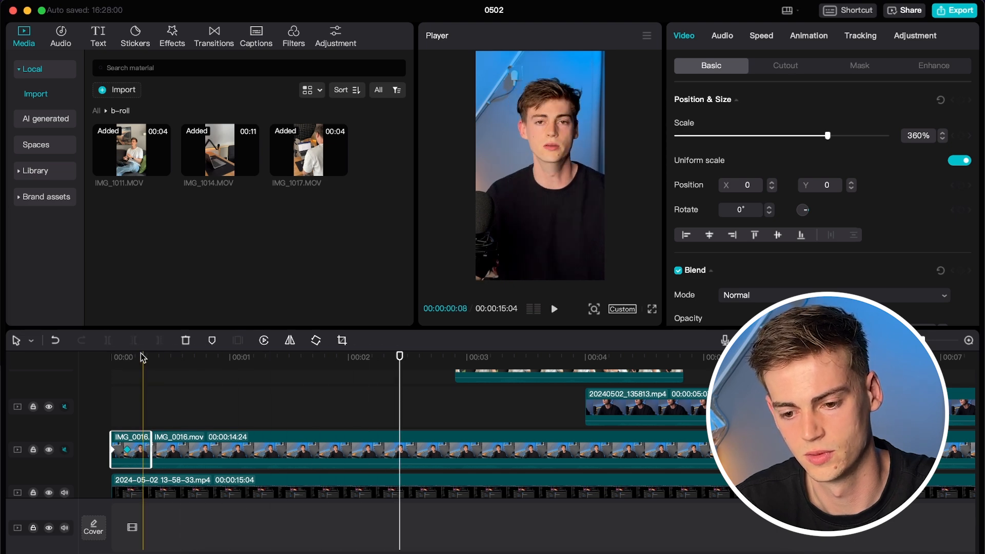
left_click(90, 356)
key("space")
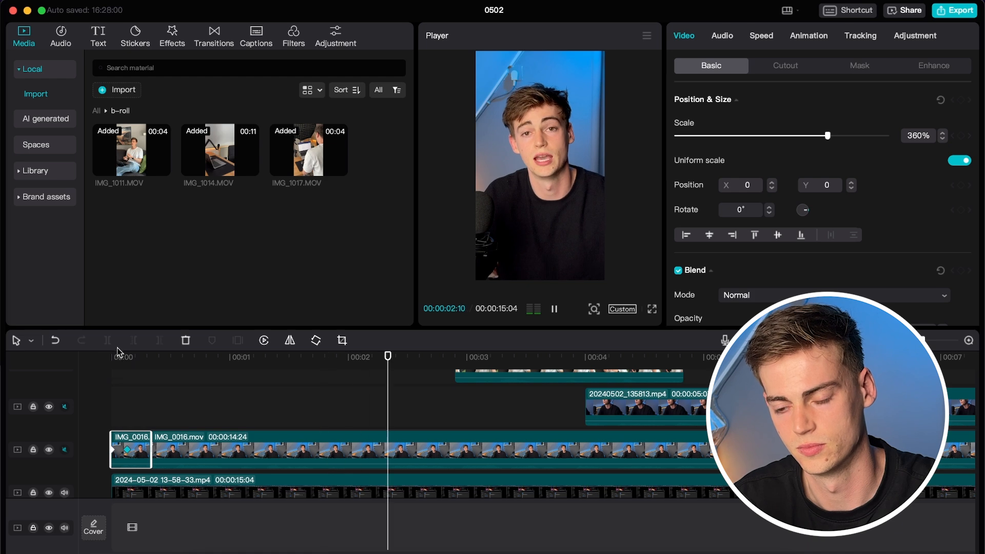
key("space")
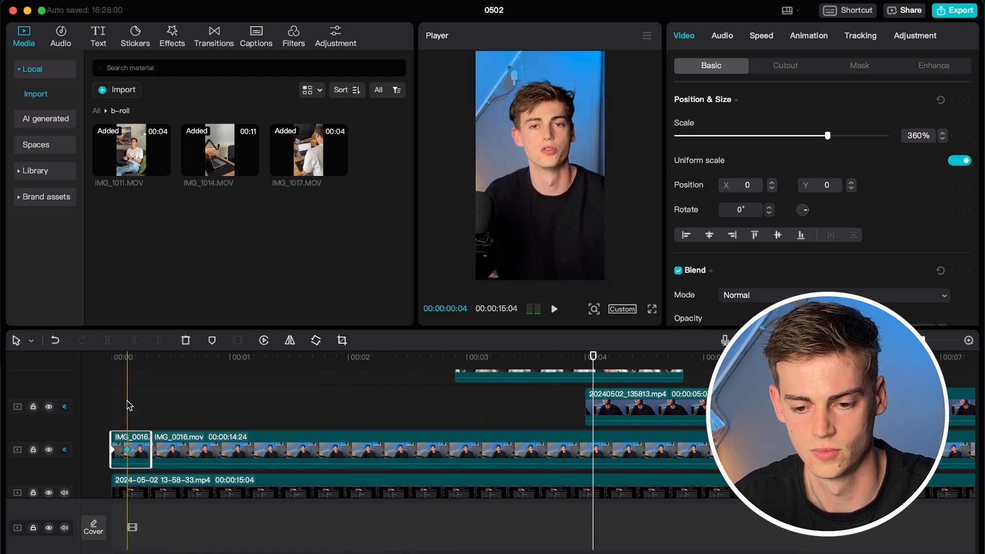
key("super+plus")
key("super+plus")
Move the 360% scale keyframe slightly earlier and zoom the timeline out.
left_click(127, 452)
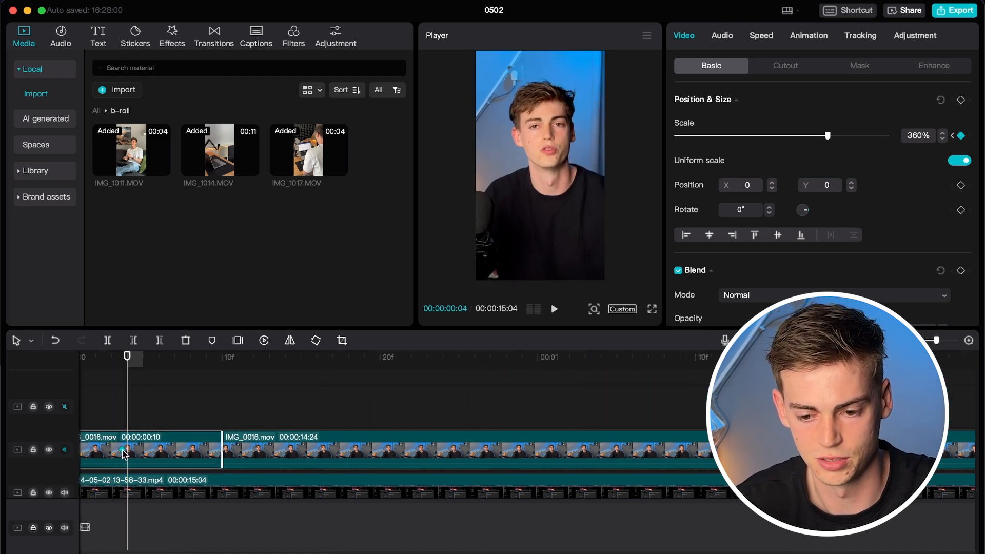
left_click_drag(117, 450, 111, 449)
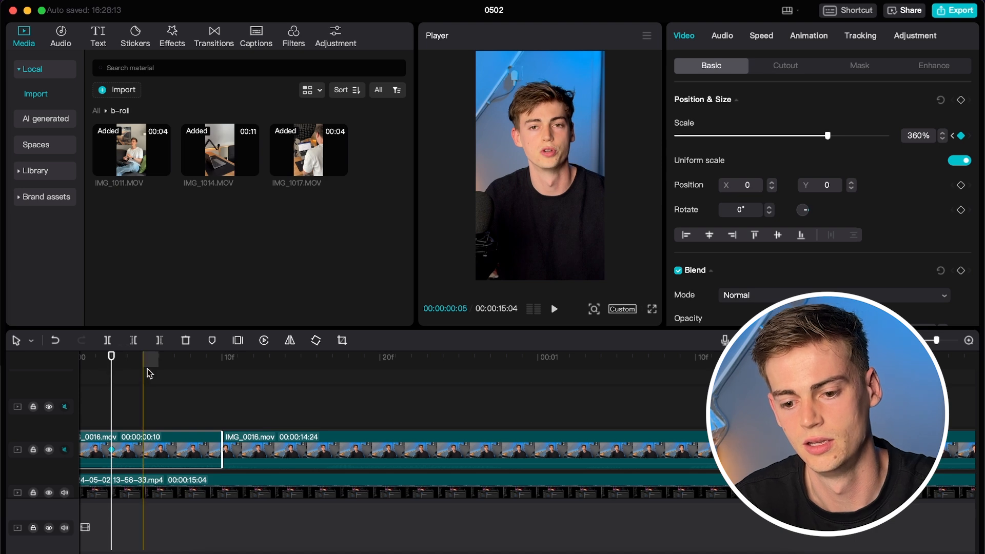
key("super+minus")
key("super+minus")
key("super+plus")
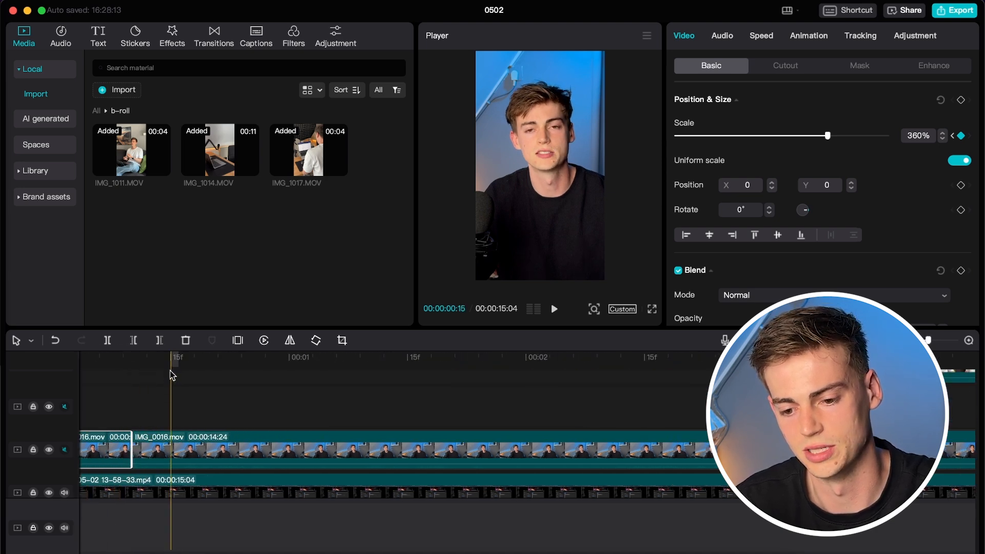
key("super+minus")
key("super+minus")
key("super+minus")
Trim the start of 20240502_135813.mp4 to the 5-second mark.
left_click(236, 403)
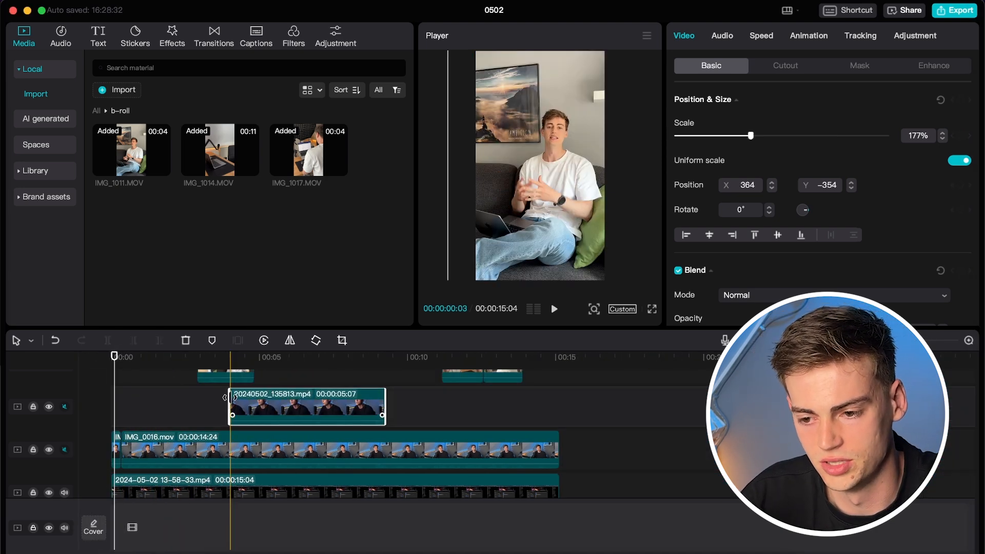
left_click(253, 360)
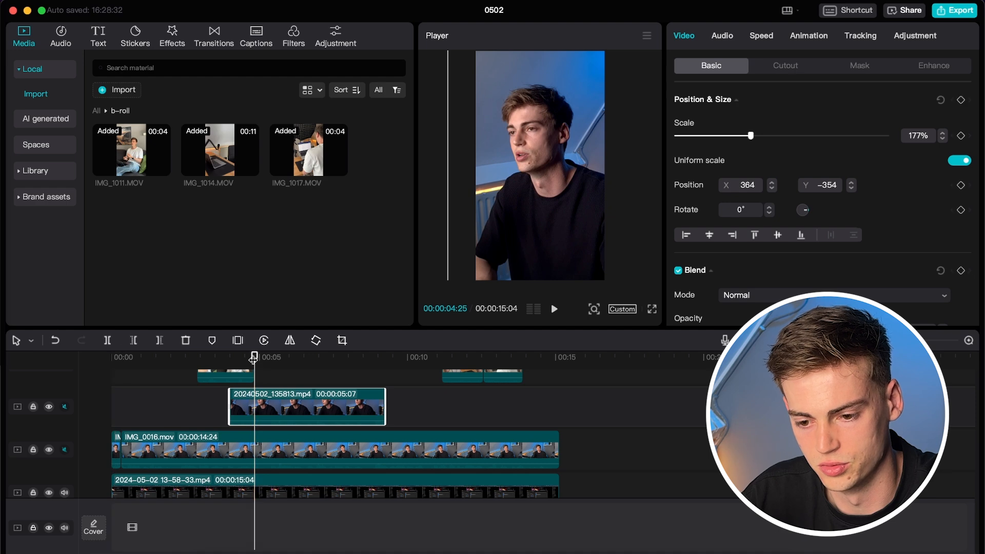
left_click_drag(230, 399, 258, 395)
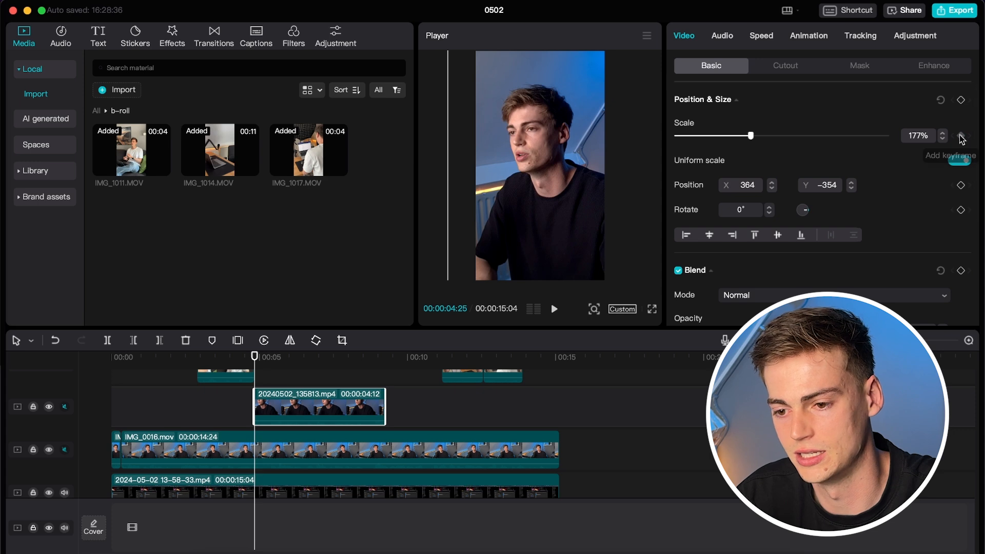
left_click(383, 365)
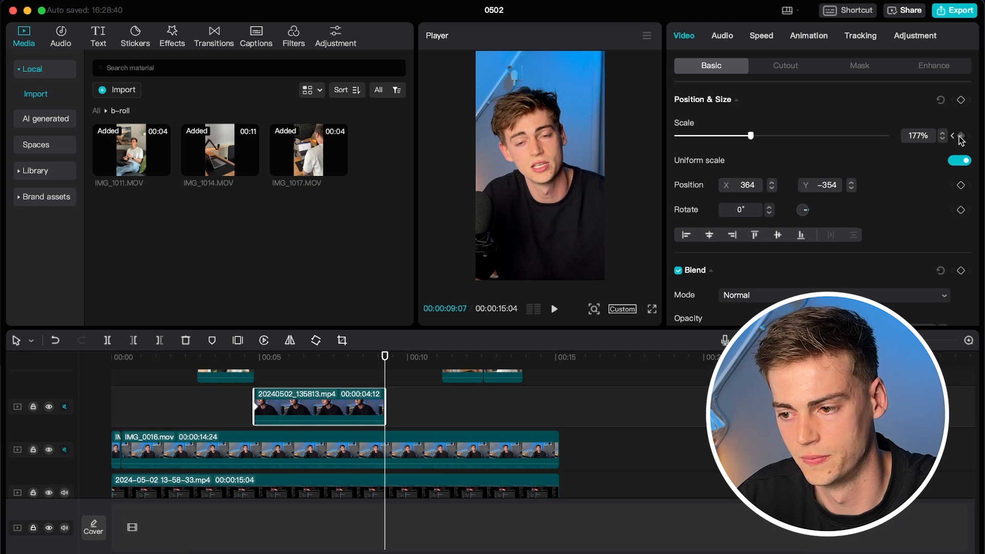
Keyframe the overlay clip and enlarge it to about 203%, repositioned in frame.
scroll(383, 359, "up", 10)
left_click(343, 359)
left_click(960, 135)
left_click_drag(750, 136, 765, 135)
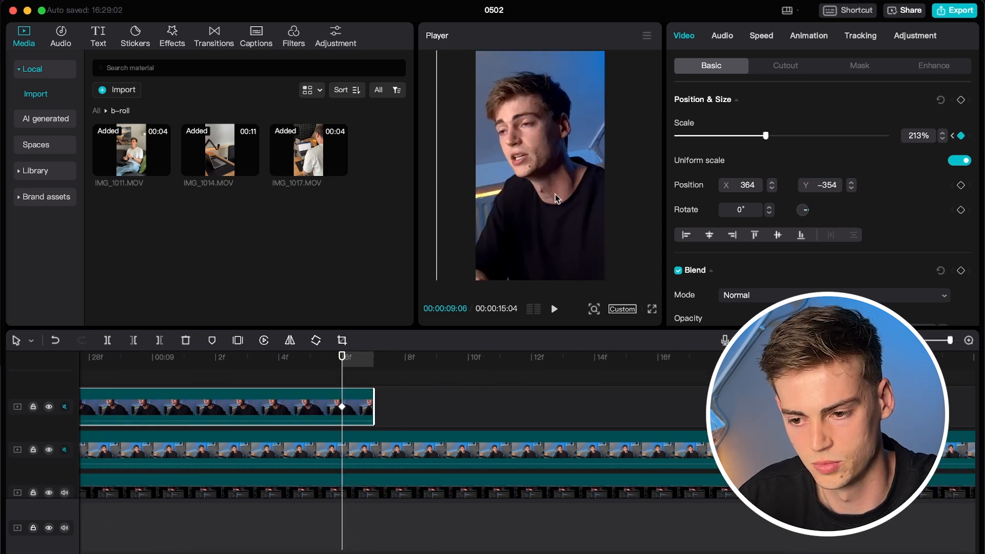
left_click_drag(539, 169, 553, 173)
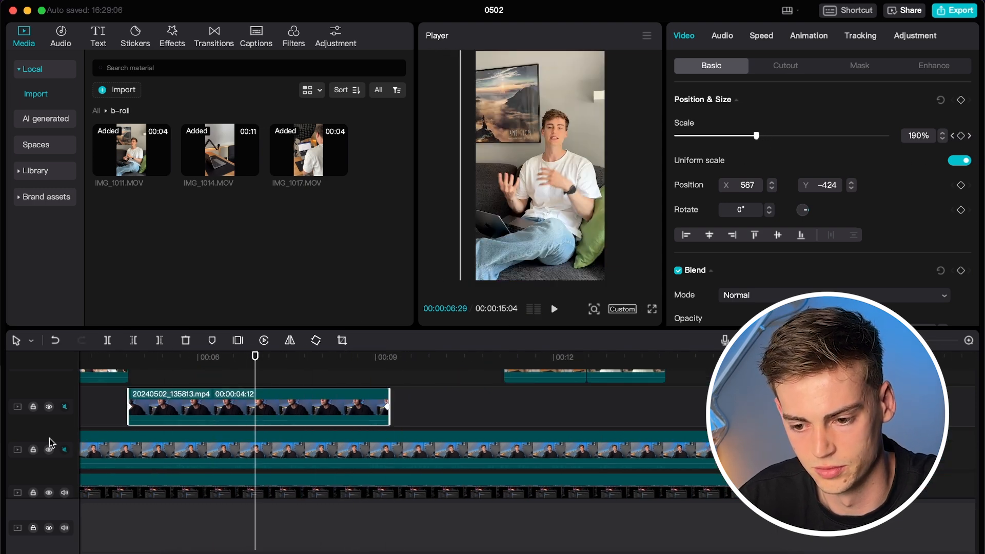
Mute the overlay track's audio and play back from 00:05.
left_click(64, 493)
left_click(138, 363)
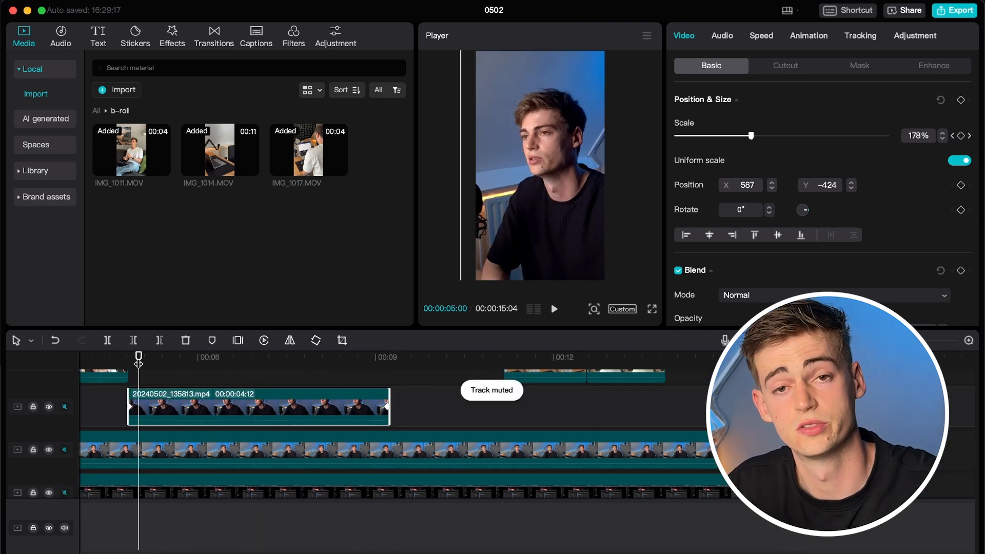
key("space")
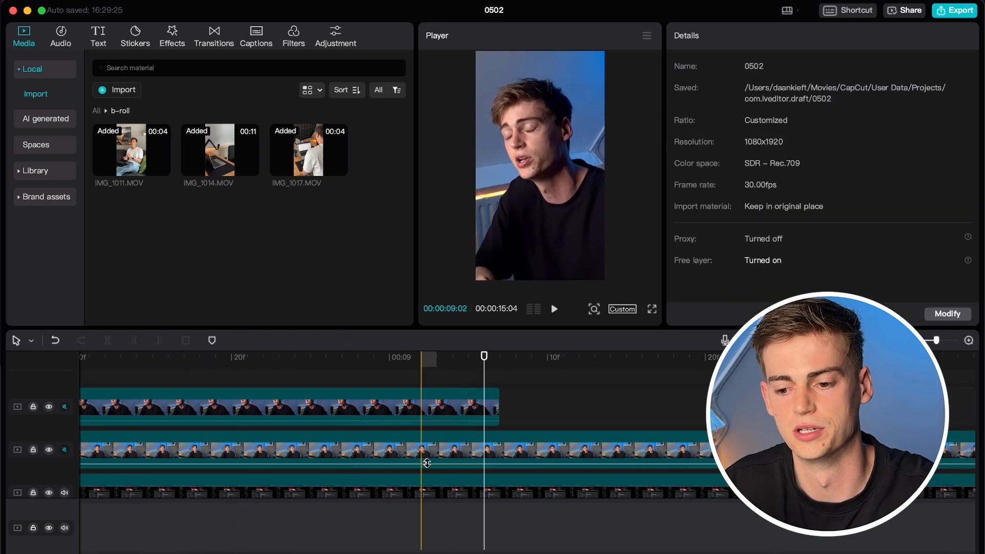
Keyframe IMG_0016.mov at 09:07 and zoom it to 398% at X −114 later, then play it back.
left_click(483, 450)
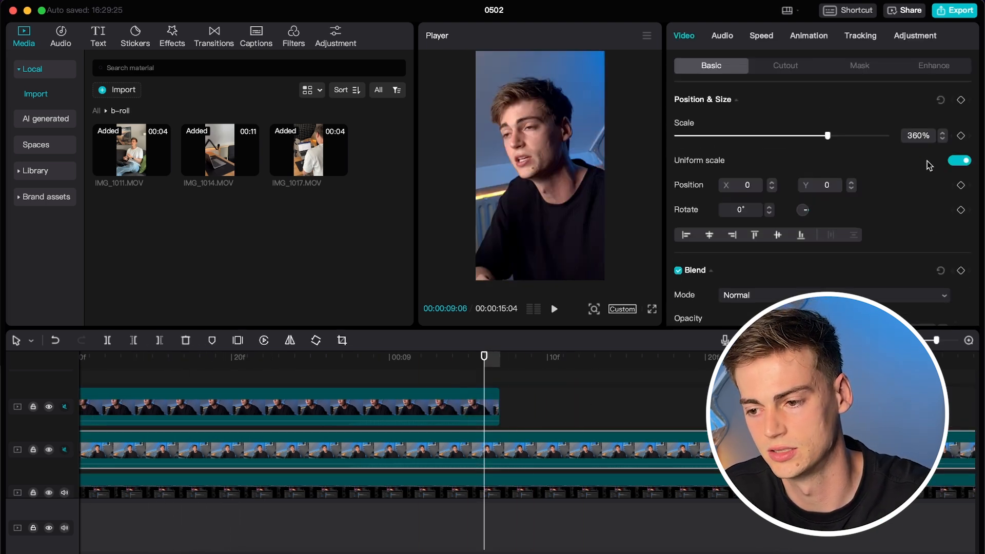
left_click(960, 136)
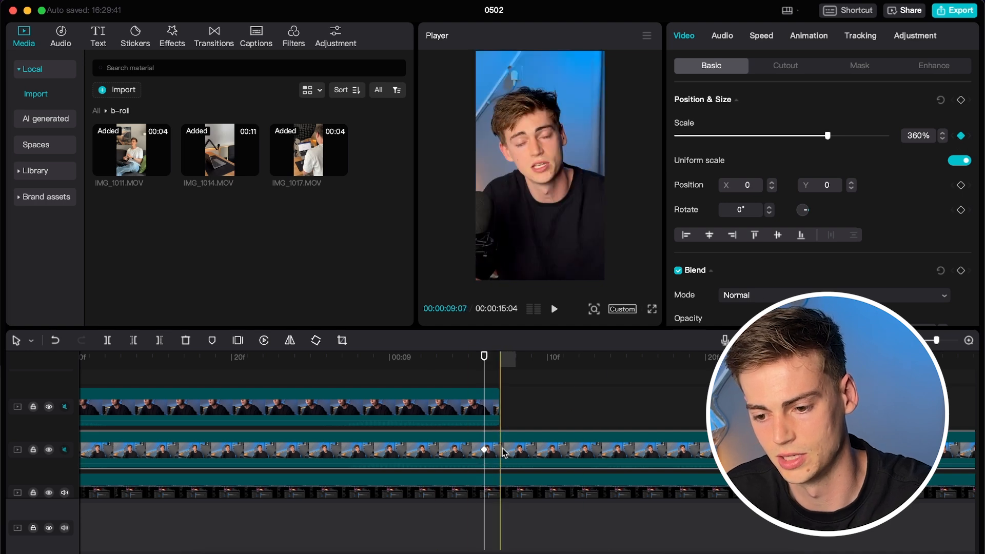
left_click(502, 451)
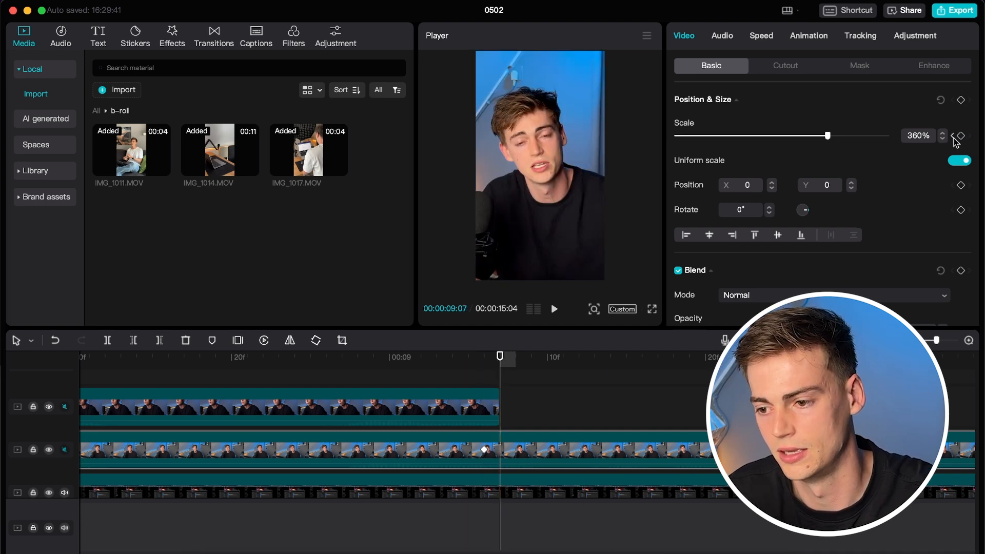
left_click(626, 391)
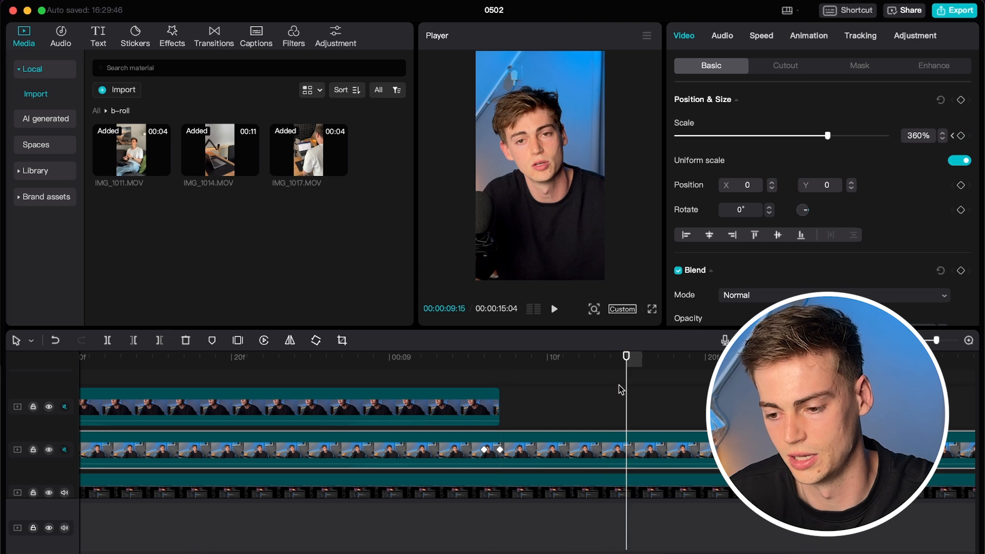
scroll(625, 390, "down", 5)
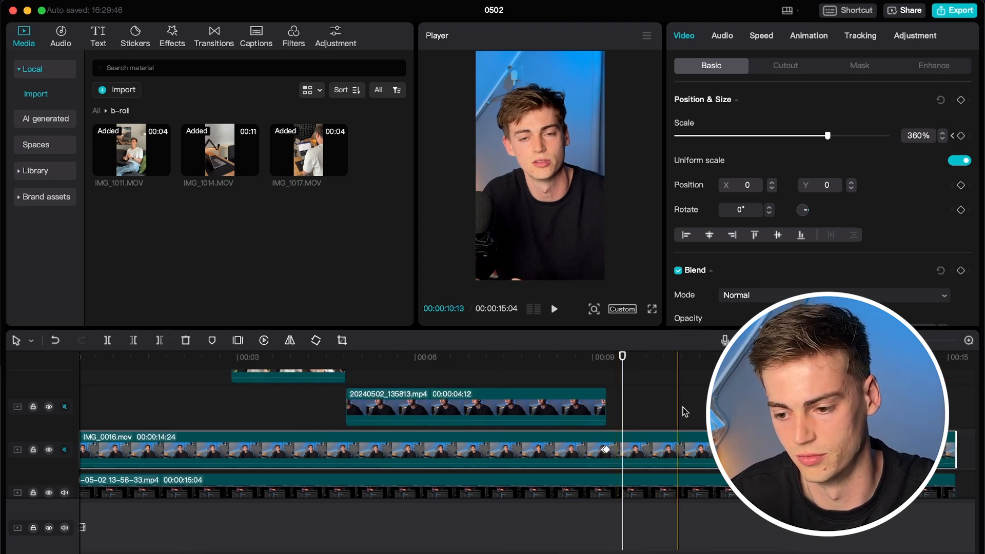
left_click(716, 465)
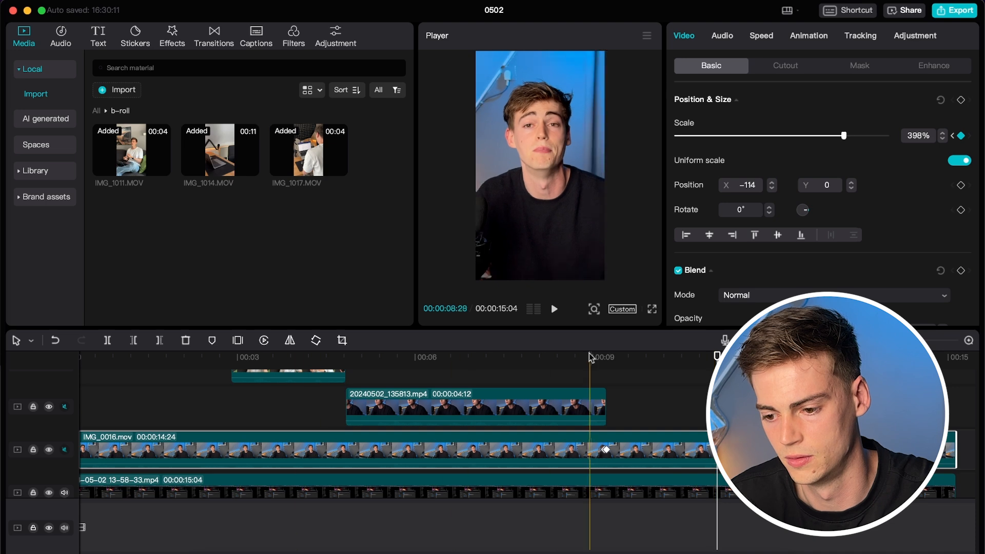
left_click(603, 359)
key("space")
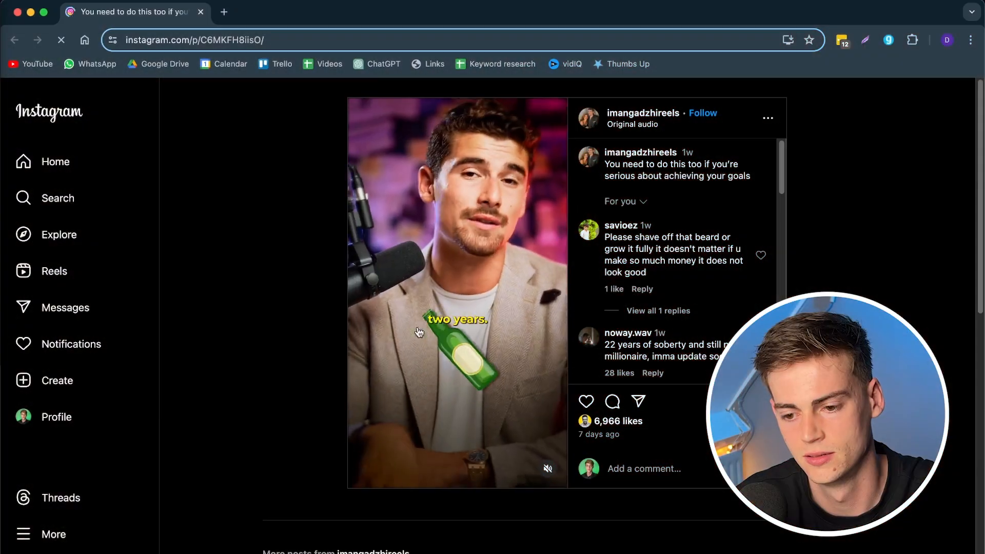
Replay the Instagram reference and pause it on the bottle moment.
left_click(460, 384)
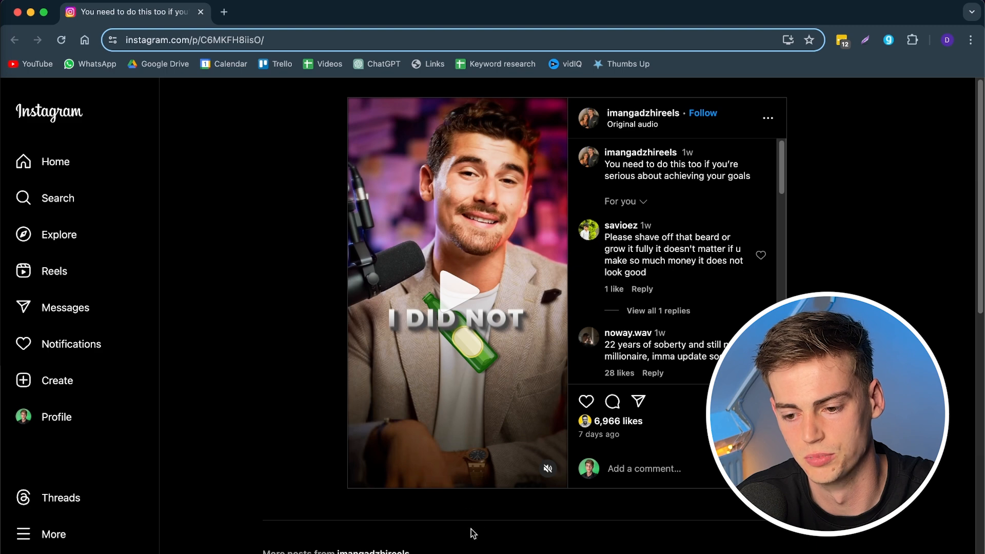
left_click(470, 298)
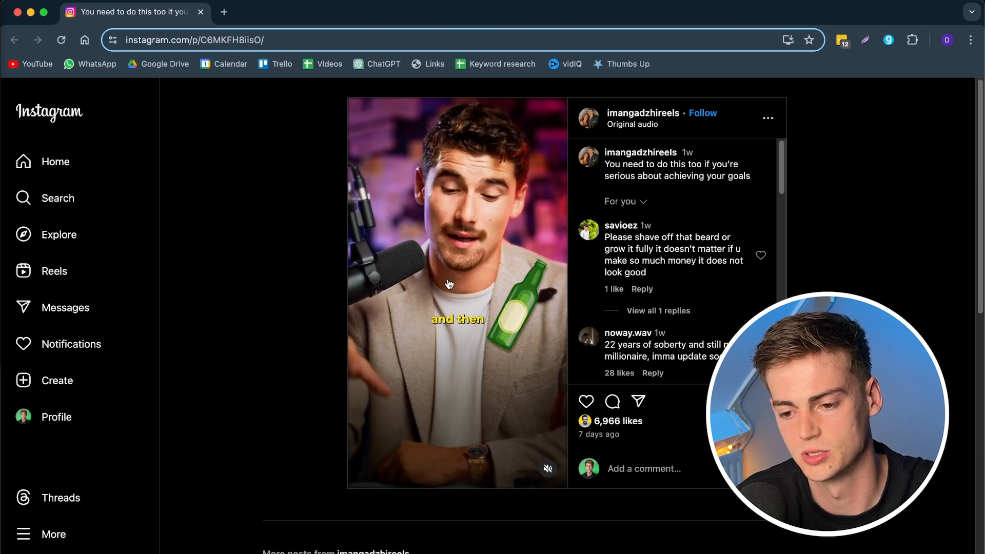
left_click(451, 281)
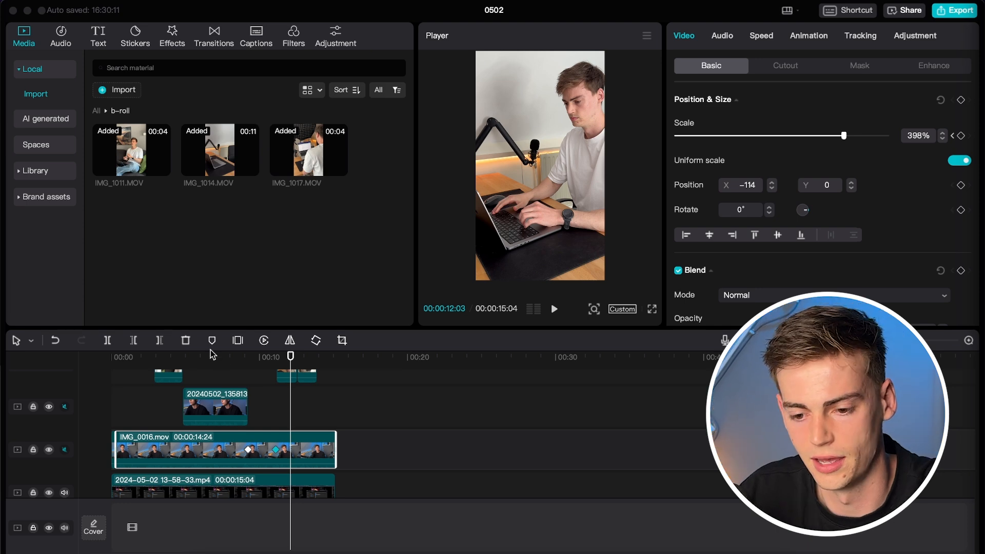
Drop the bottle image from All media onto a new top track at 00:00 and shorten it.
left_click_drag(119, 359, 109, 358)
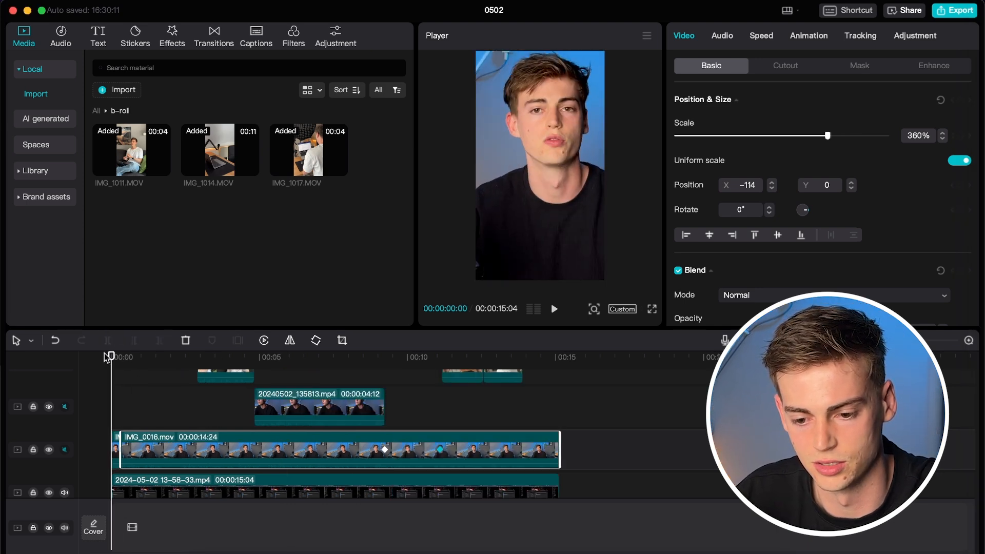
key("super+equal")
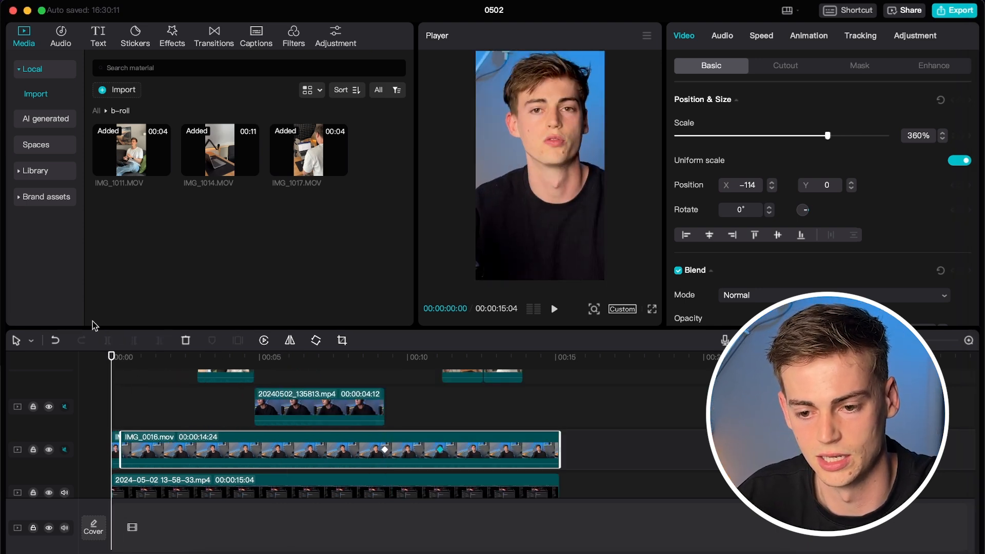
left_click(96, 111)
left_click_drag(304, 157, 118, 410)
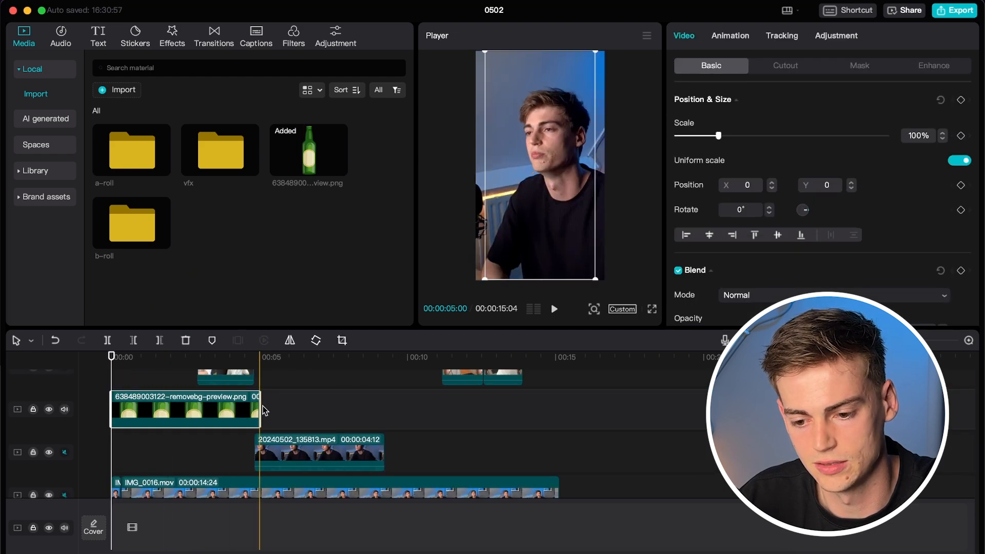
left_click_drag(259, 408, 163, 407)
Time the bottle's length by playback, extending its end and trimming its start slightly later.
scroll(144, 409, "up", 3)
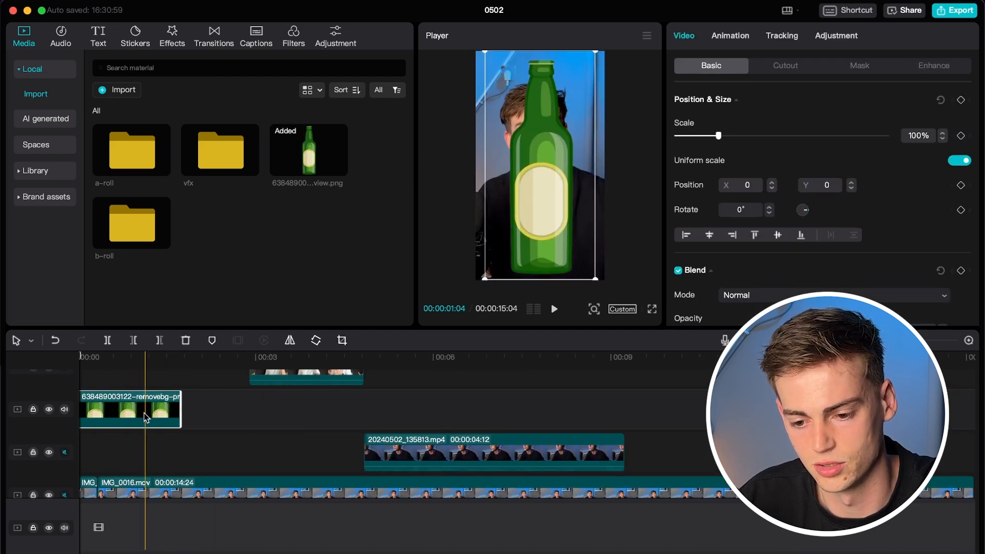
scroll(141, 409, "down", 1)
left_click_drag(102, 360, 60, 347)
key("space")
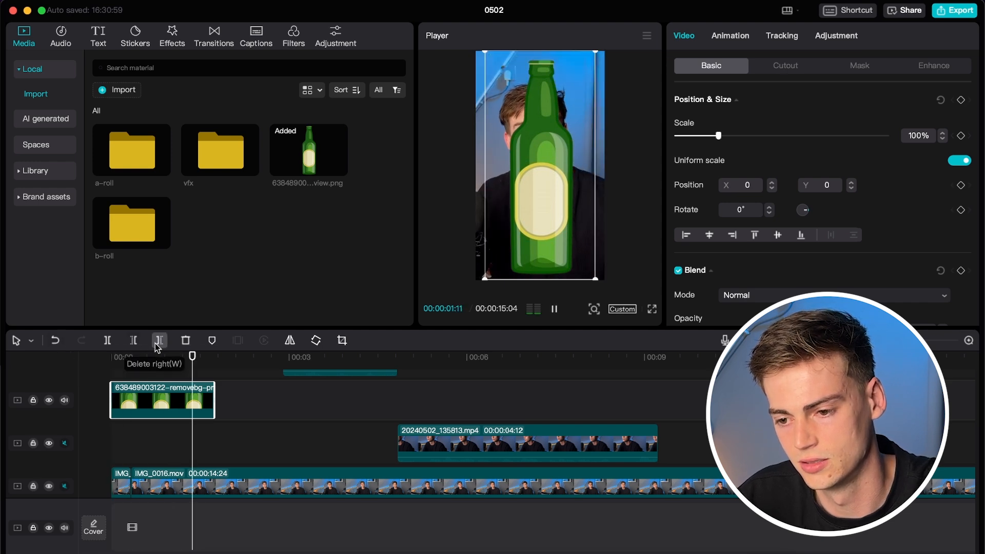
key("space")
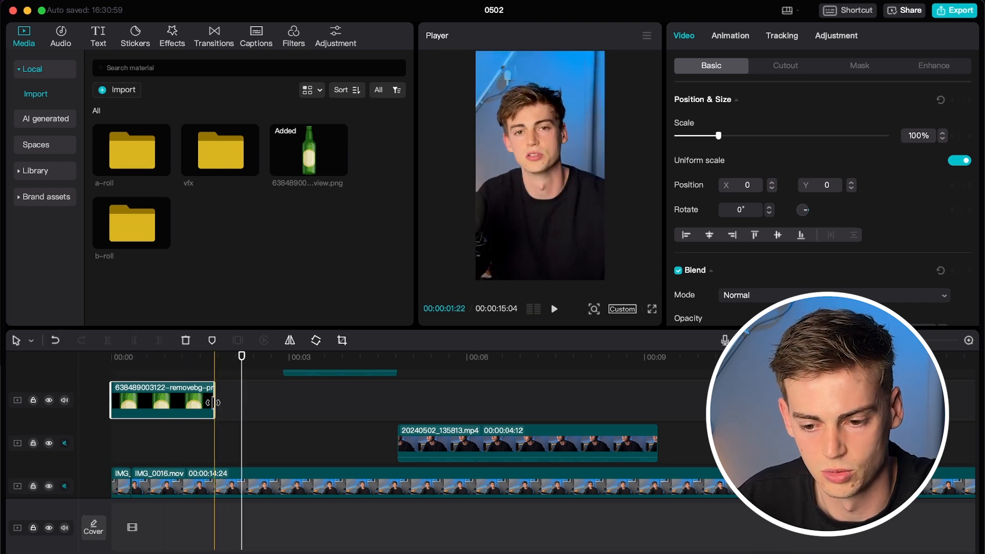
left_click_drag(214, 401, 238, 400)
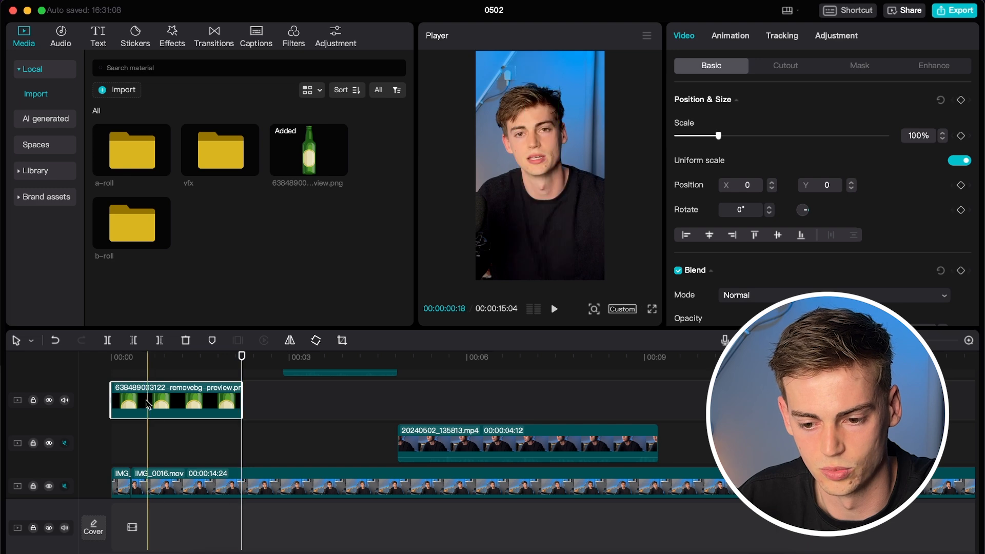
left_click_drag(111, 394, 130, 394)
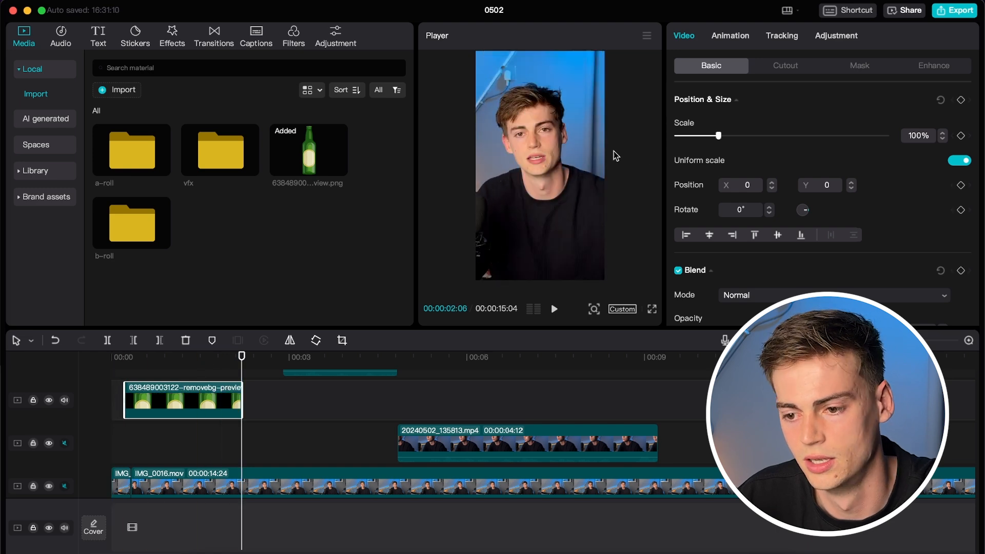
left_click(202, 377)
Shrink the bottle in the Player to 25%.
scroll(201, 379, "up", 1)
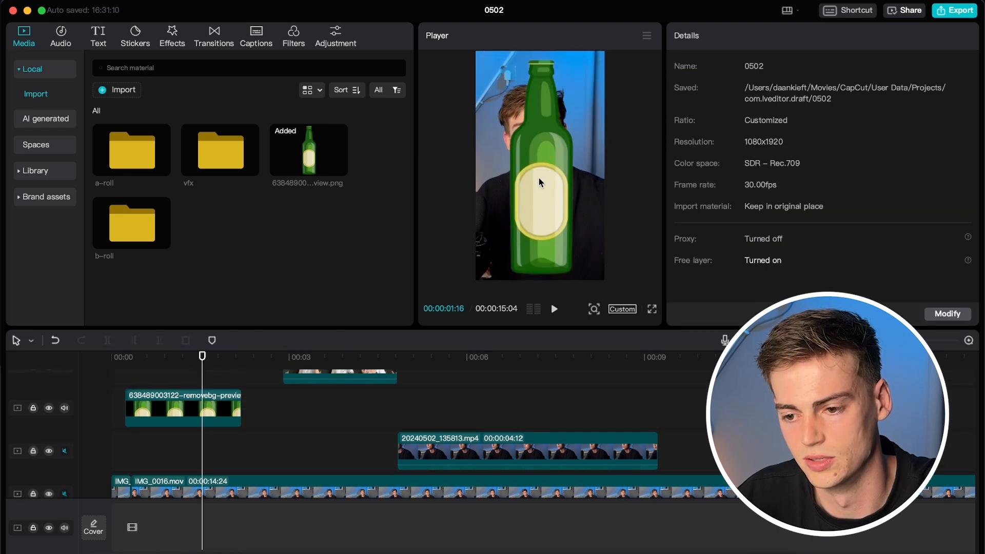
left_click(538, 180)
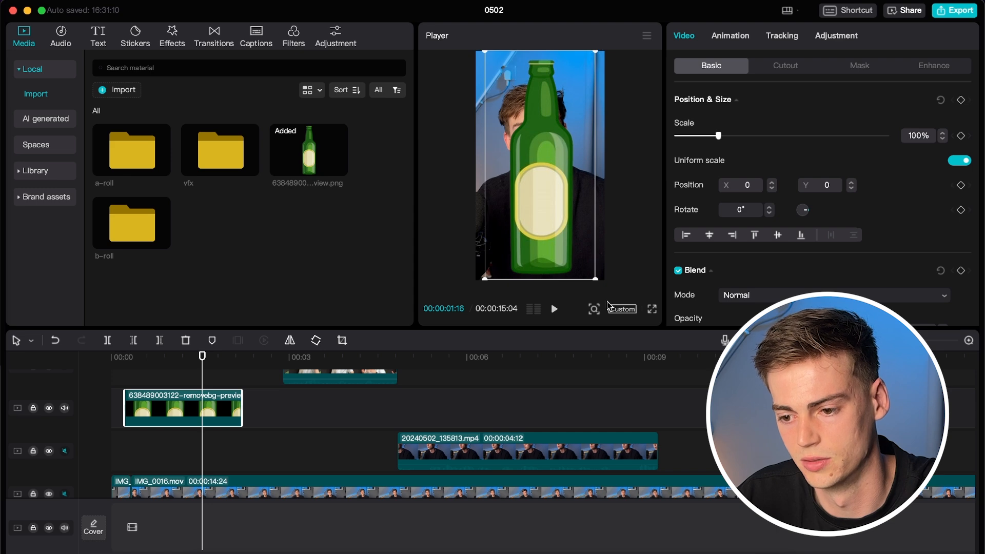
left_click_drag(596, 280, 554, 194)
Move the bottle down onto the chest and tilt it to −24°.
left_click_drag(541, 172, 541, 222)
left_click_drag(540, 259, 558, 257)
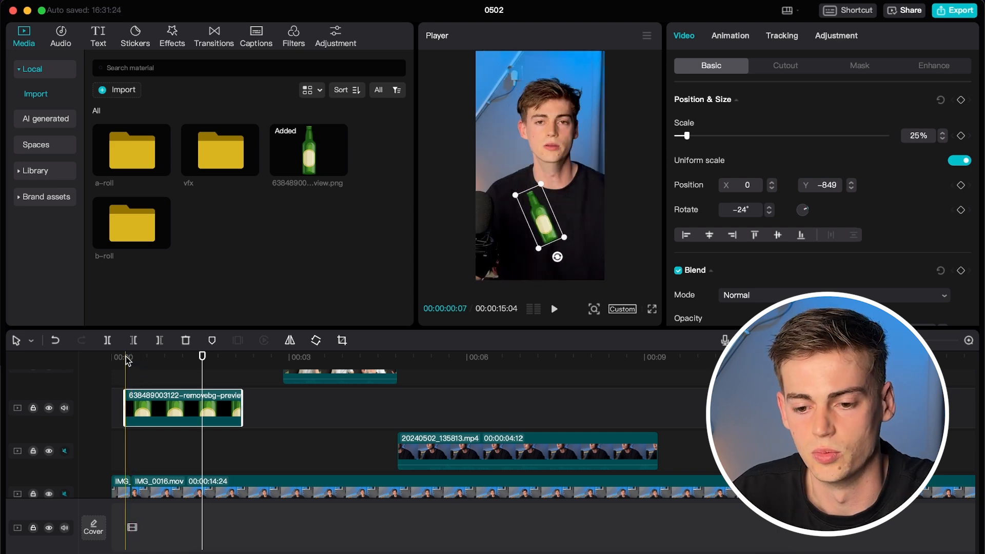
left_click(126, 359)
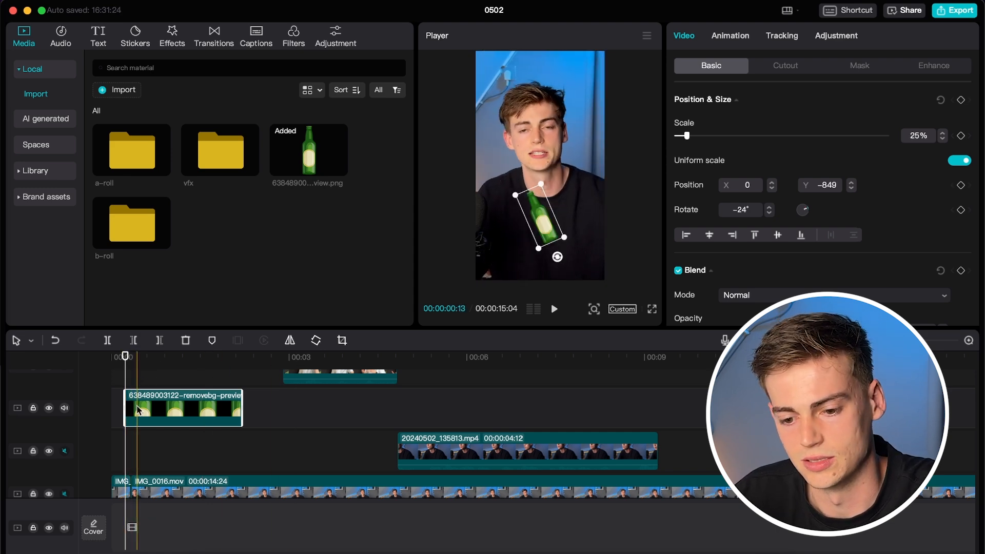
left_click(126, 357)
scroll(136, 407, "up", 5)
left_click(136, 408)
At frame 7, move the bottle lower and enter a negative Y position, ending near 71, −2589.
left_click(31, 340)
left_click(129, 358)
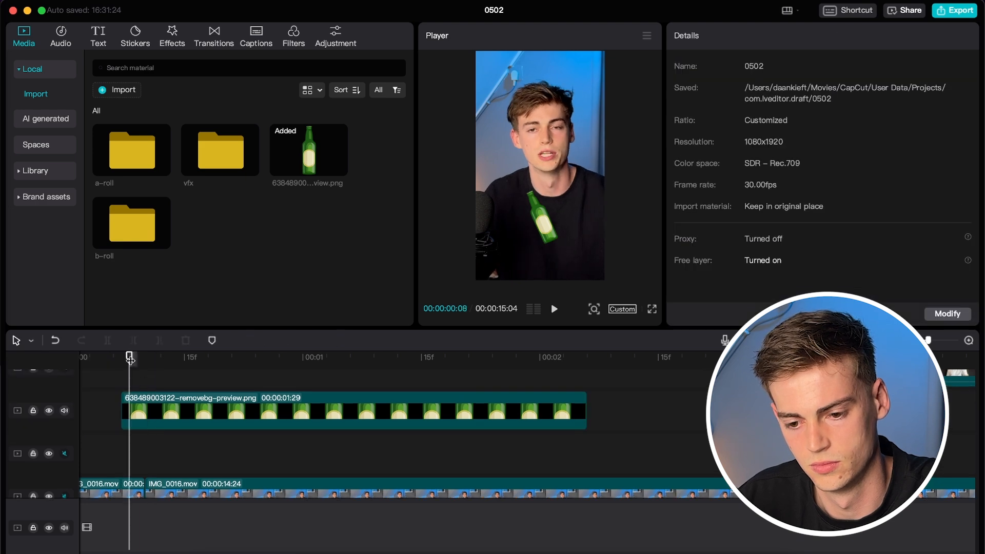
left_click_drag(129, 359, 121, 359)
left_click(233, 411)
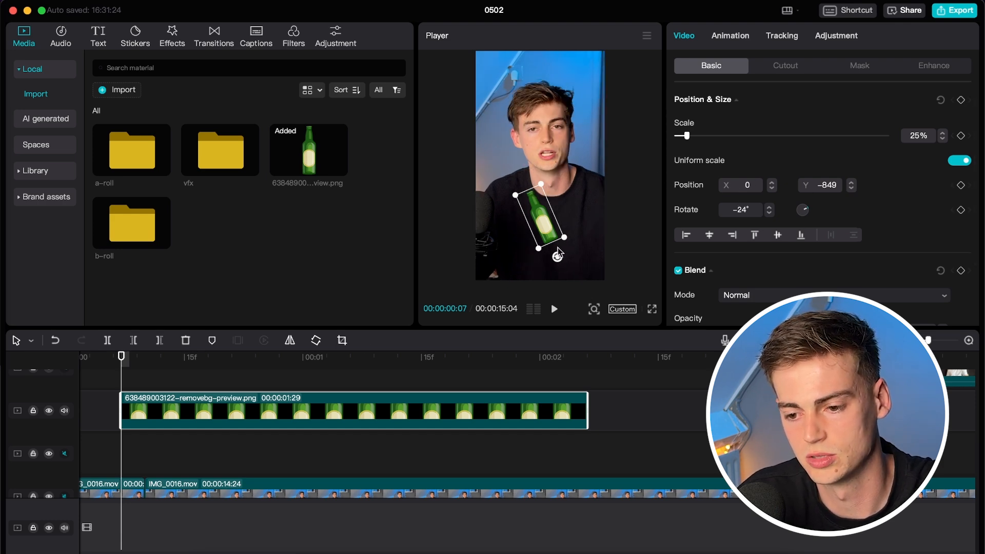
left_click_drag(540, 222, 544, 326)
left_click(152, 358)
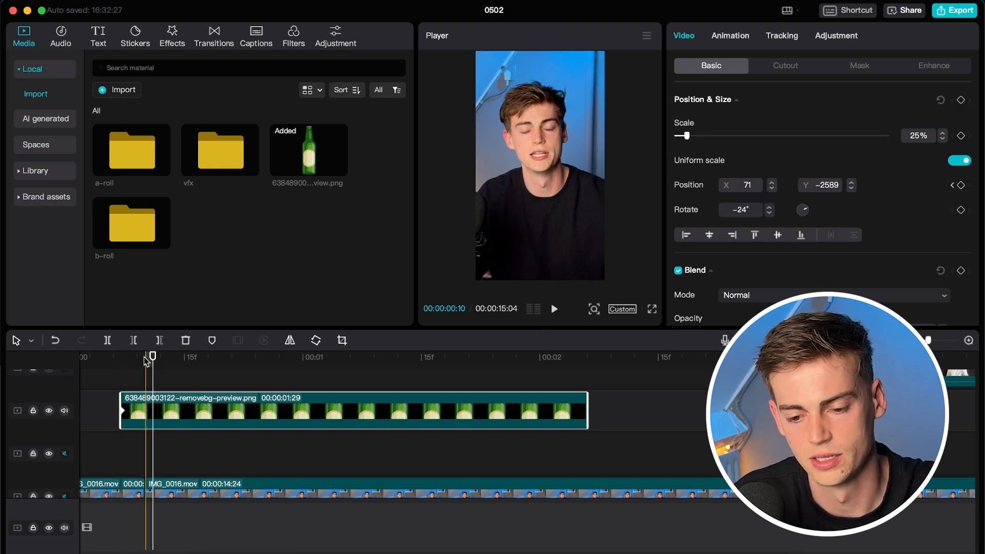
left_click(137, 356)
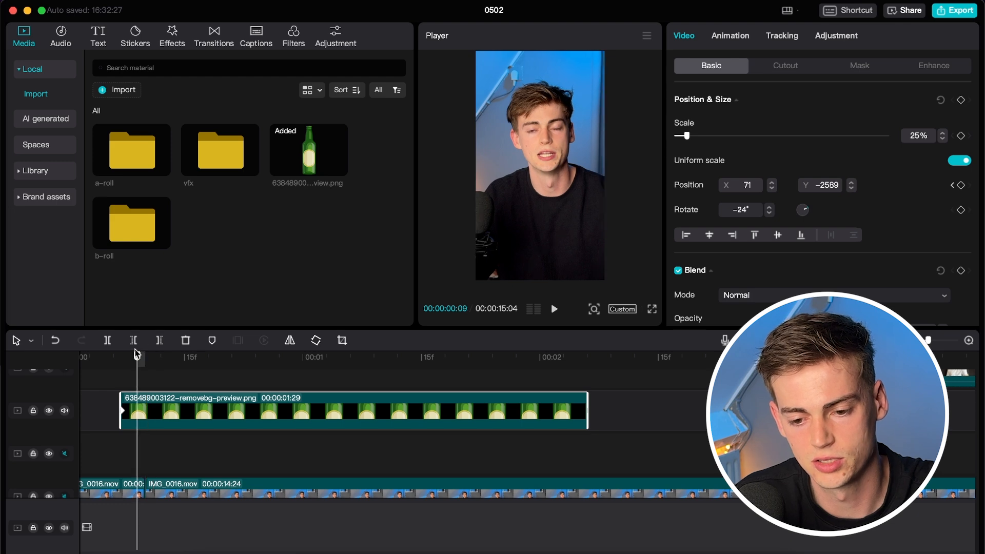
left_click_drag(138, 358, 154, 360)
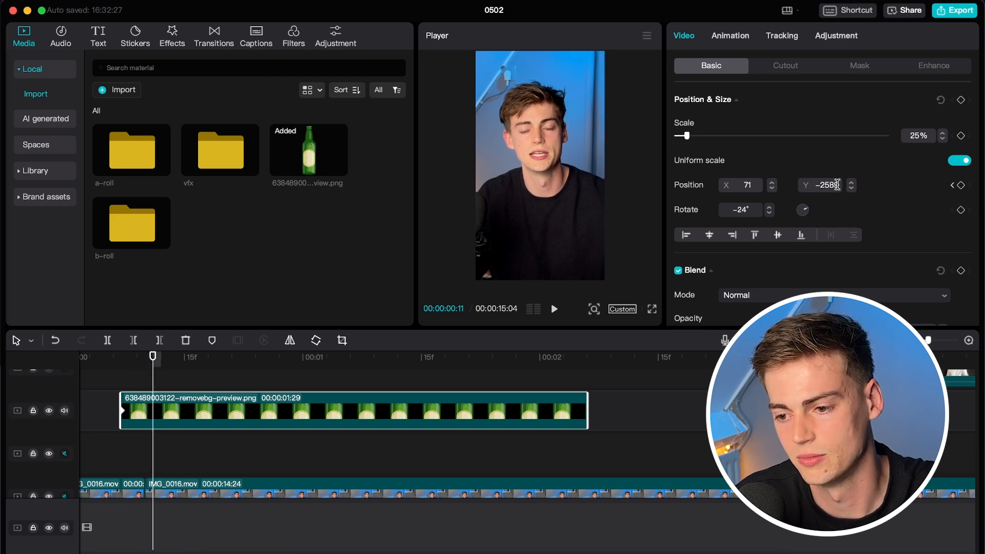
left_click_drag(838, 185, 814, 182)
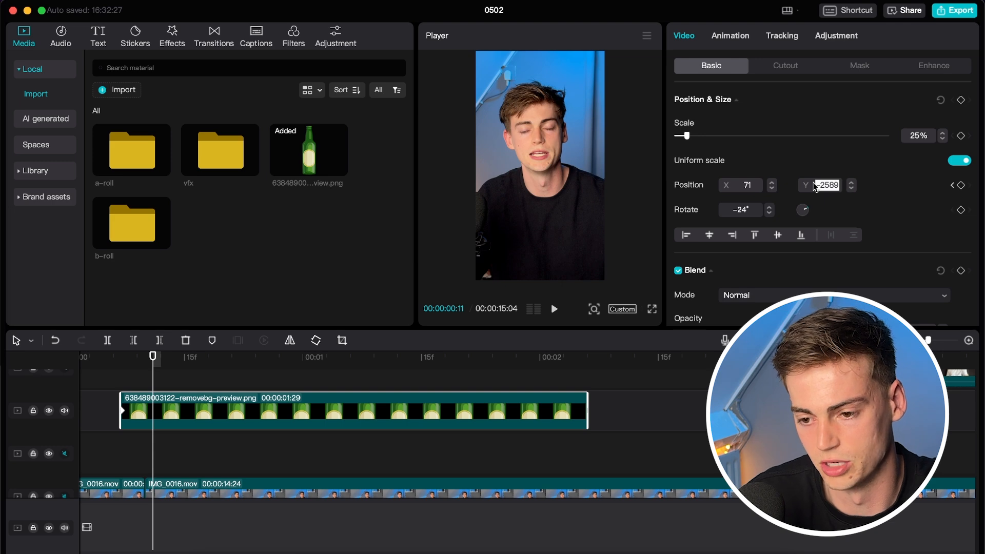
type("-")
key("Return")
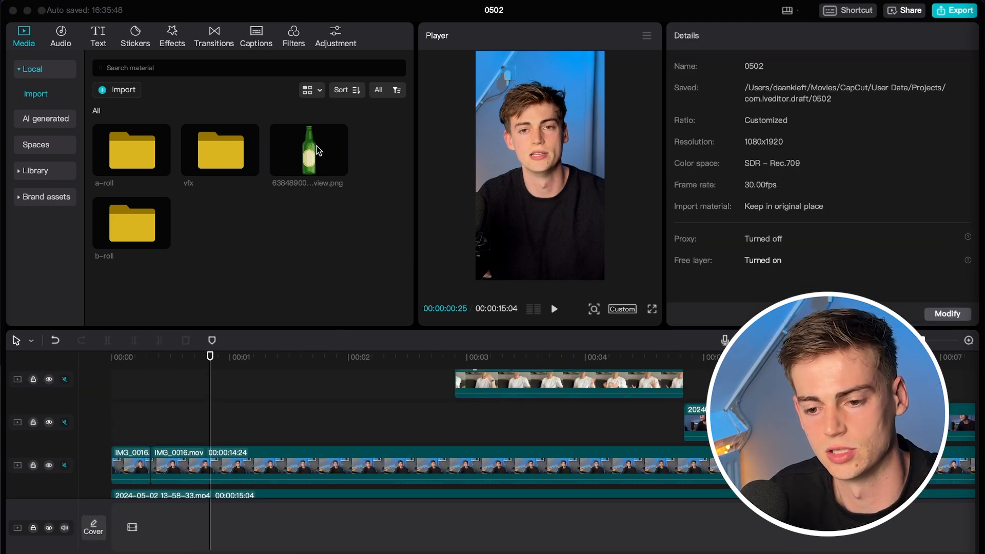
Place the bottle PNG above the main video and trim it to a short 1:09 clip.
left_click_drag(318, 150, 190, 434)
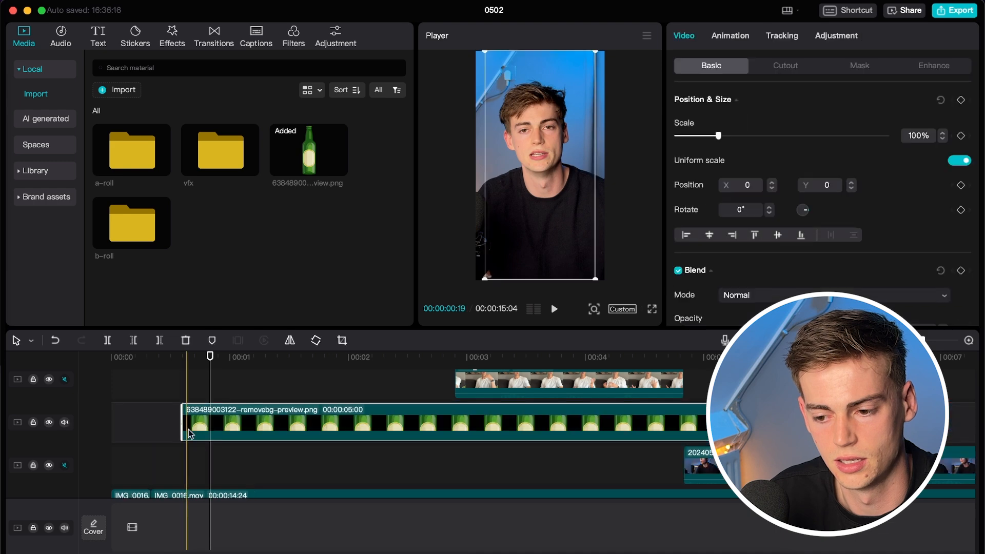
left_click_drag(707, 422, 263, 420)
left_click(147, 358)
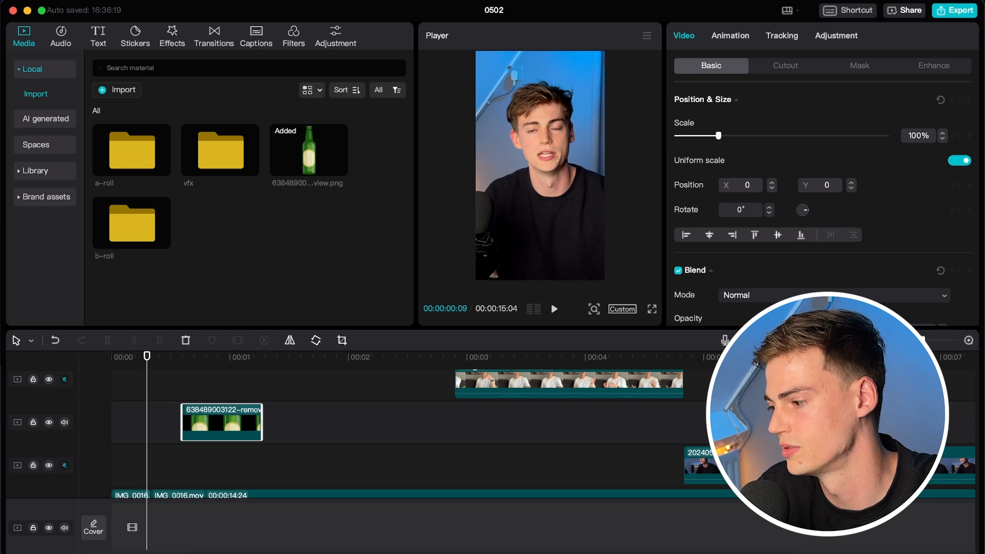
key("super+Tab")
left_click(160, 358)
left_click_drag(263, 421, 323, 422)
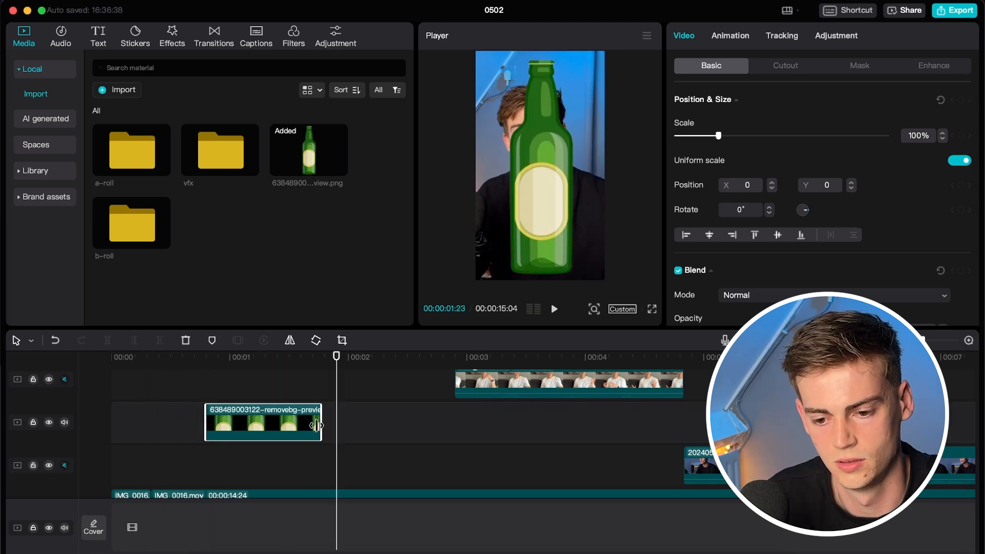
left_click_drag(205, 421, 169, 421)
Scale the bottle down to 29% and move it onto the chest at 0, −887.
left_click(121, 358)
key("space")
key("super+minus")
key("super+minus")
key("super+minus")
key("space")
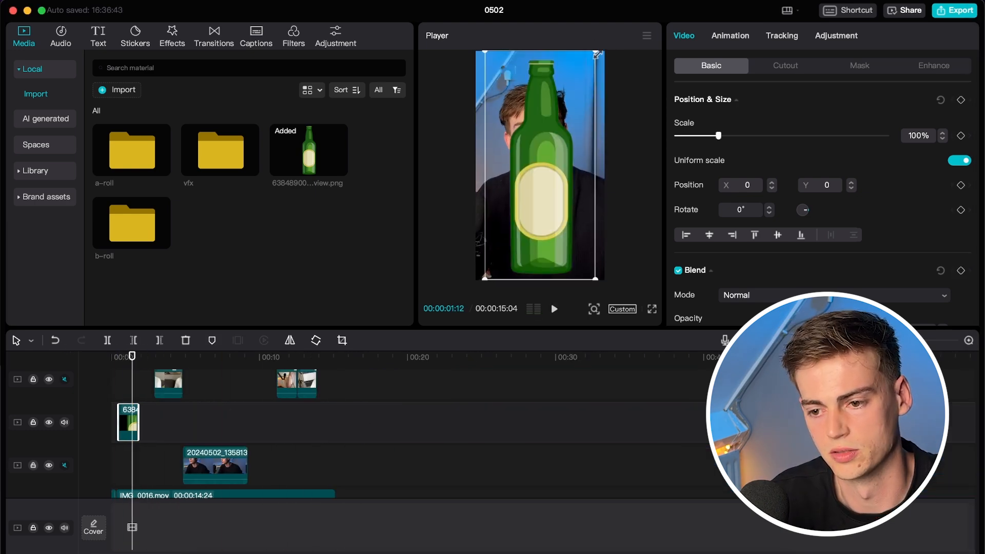
left_click_drag(597, 54, 554, 138)
left_click_drag(539, 164, 543, 231)
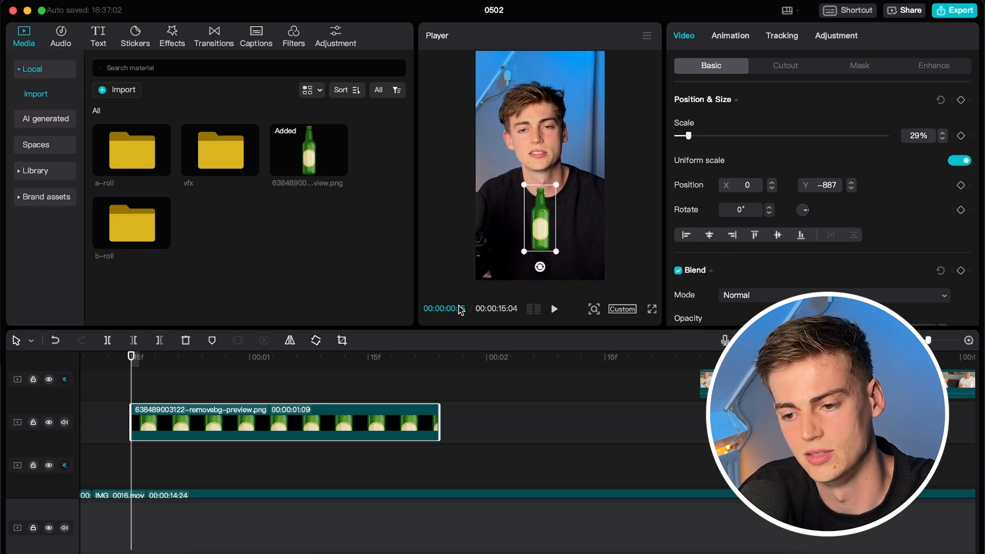
At the clip start, keyframe −24° rotation and an off-frame position of −65, −2736.
left_click(961, 210)
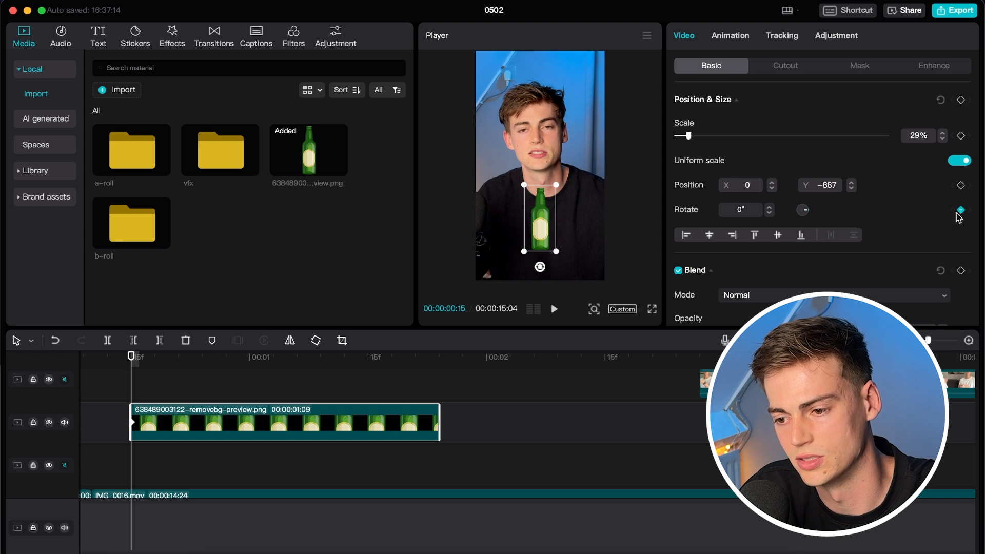
left_click_drag(539, 268, 559, 265)
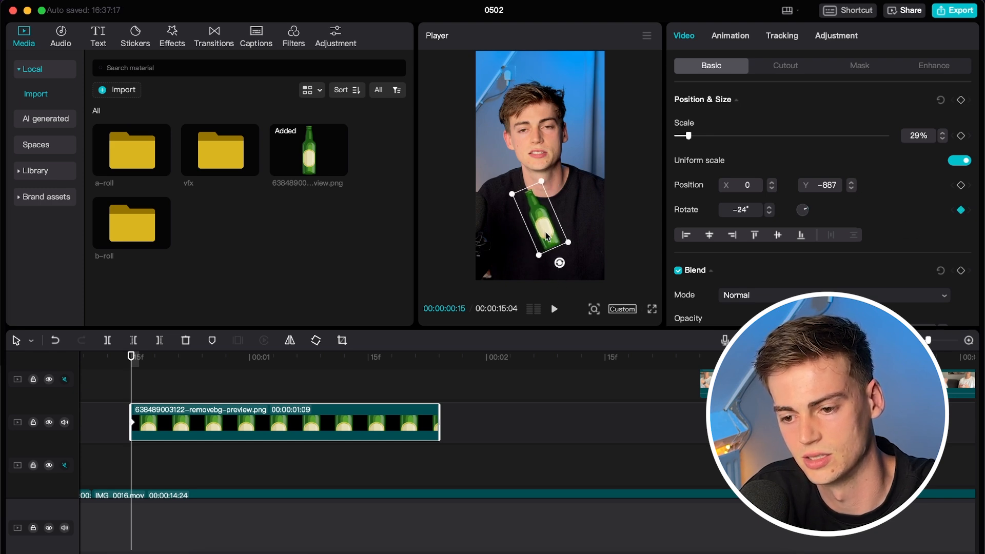
left_click_drag(545, 231, 539, 237)
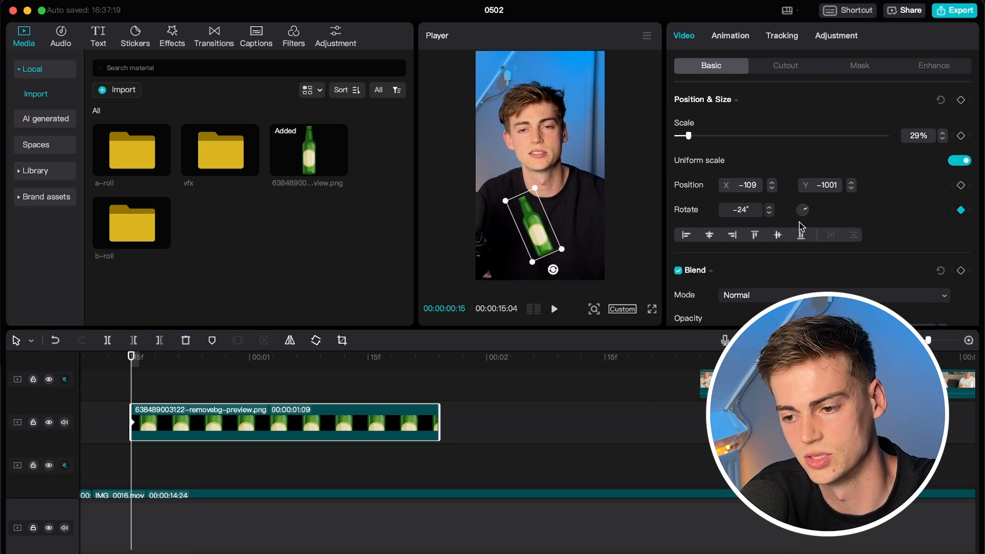
left_click_drag(536, 227, 539, 328)
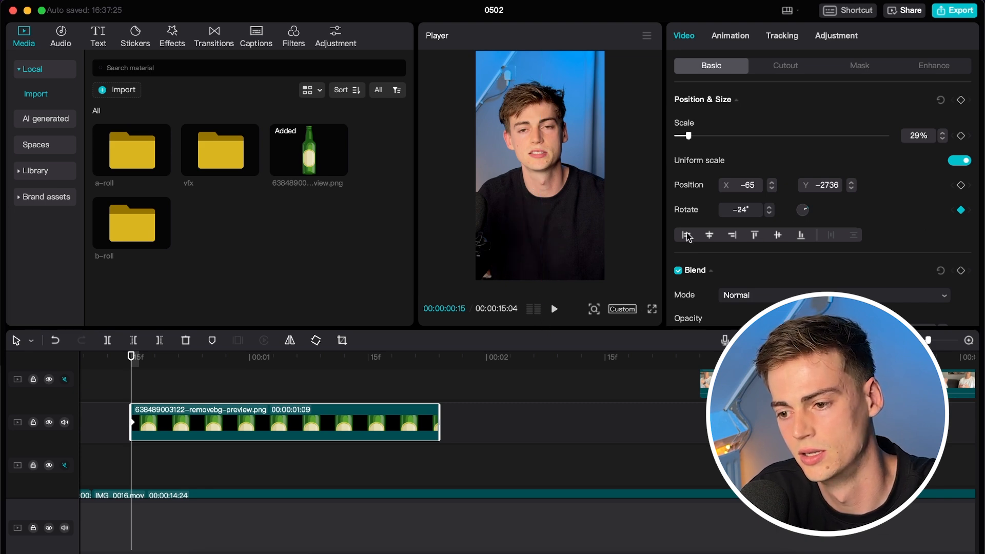
left_click(961, 186)
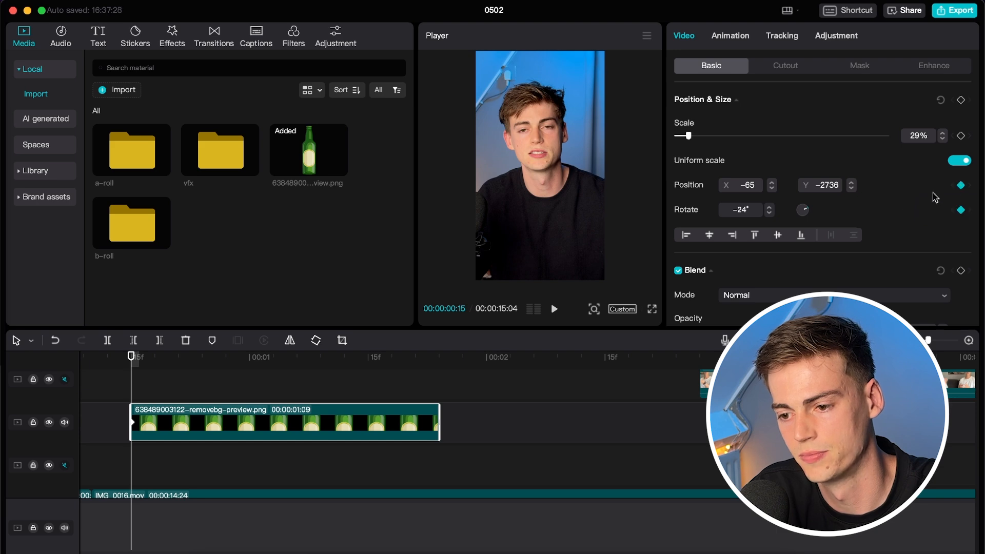
A few frames in, set Y to 0, drag the bottle onto the chest and keyframe it.
left_click(136, 359)
left_click_drag(136, 359, 161, 361)
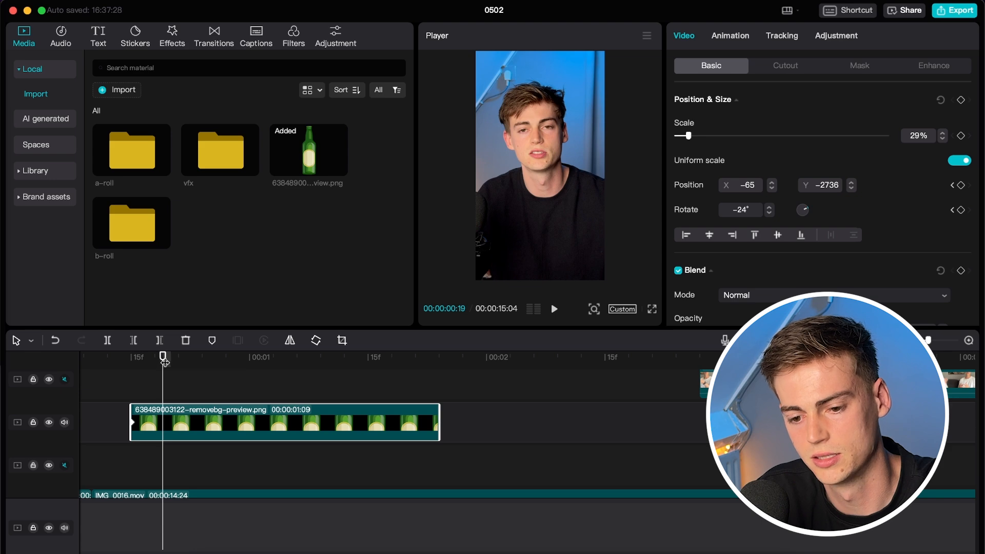
left_click(830, 185)
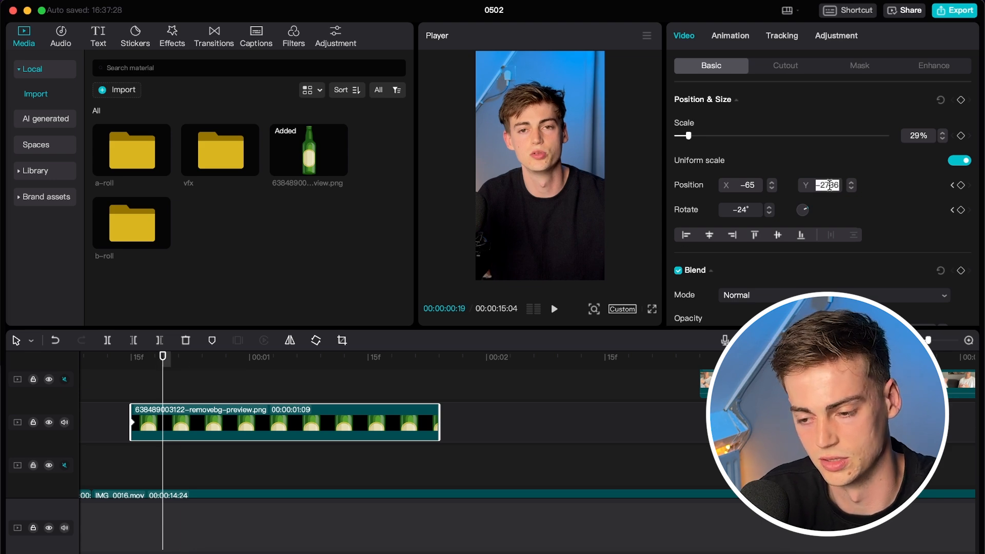
type("0")
key("Return")
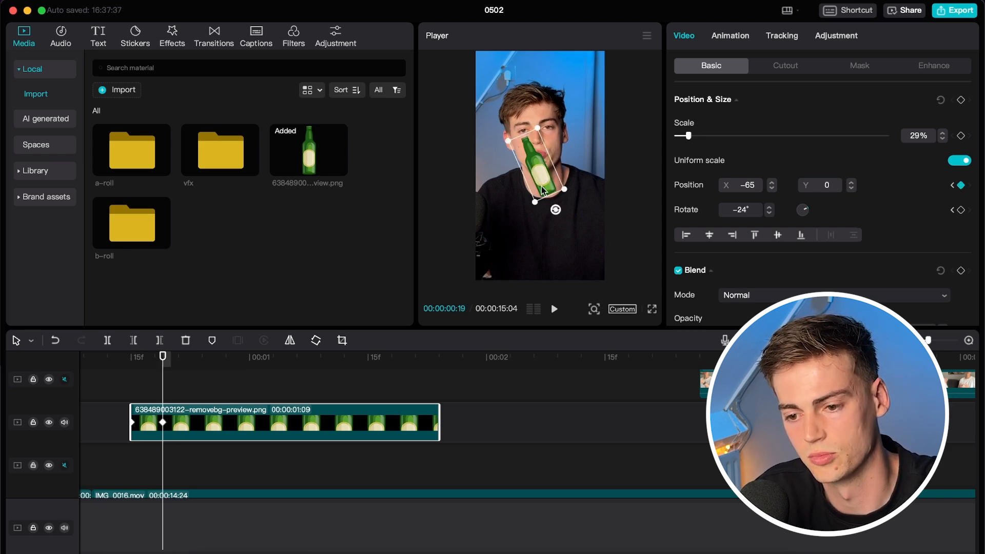
left_click_drag(541, 188, 540, 233)
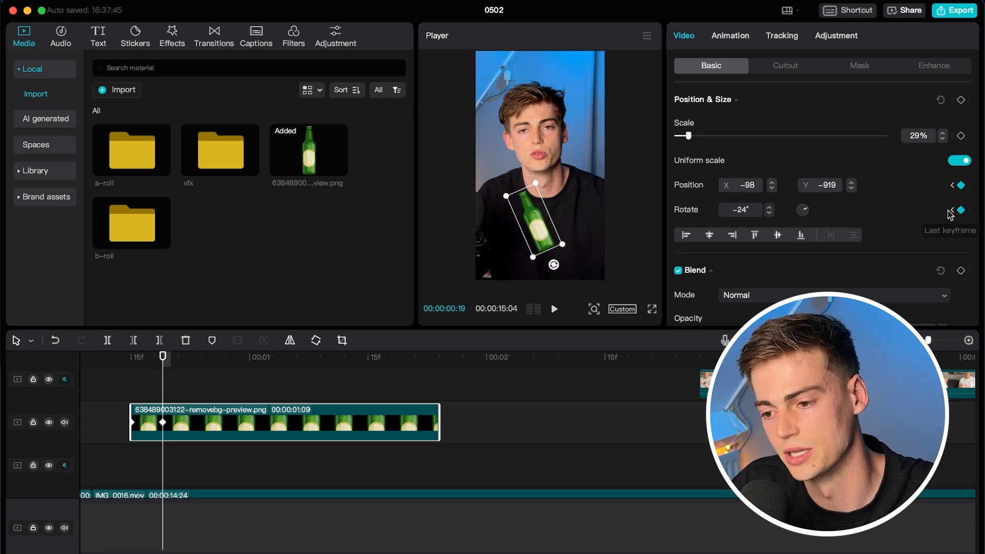
left_click(960, 211)
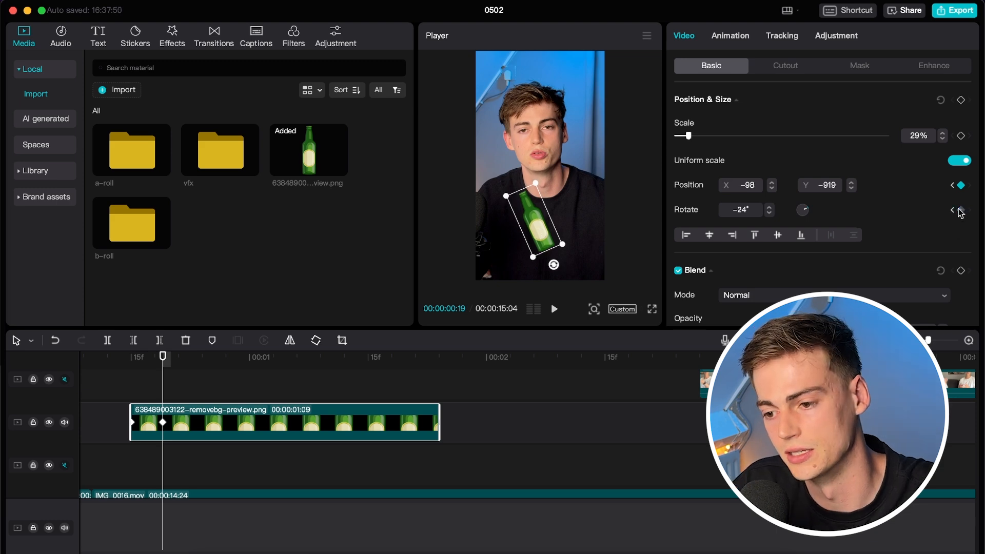
left_click(961, 210)
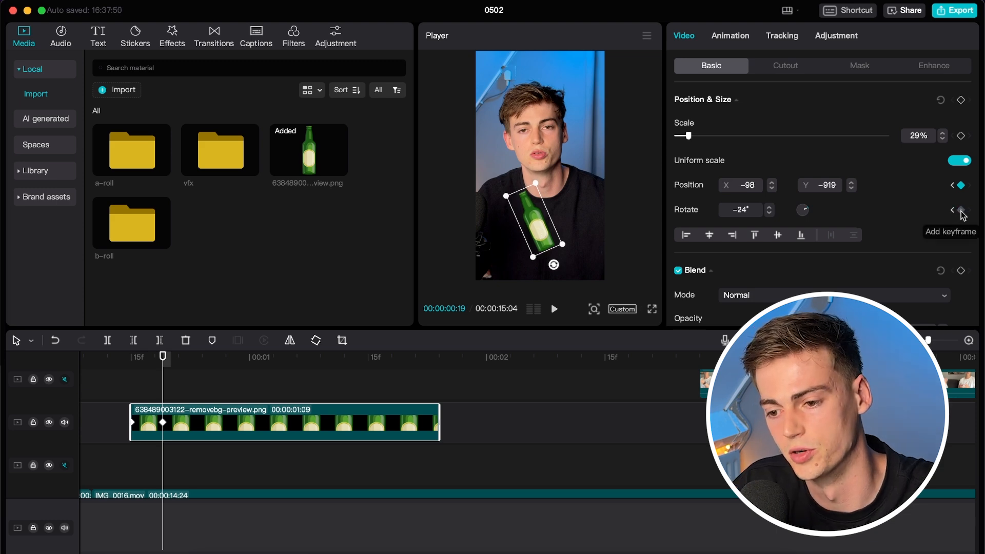
Further along, keyframe the bottle tilted to 14° and shifted right.
left_click(179, 371)
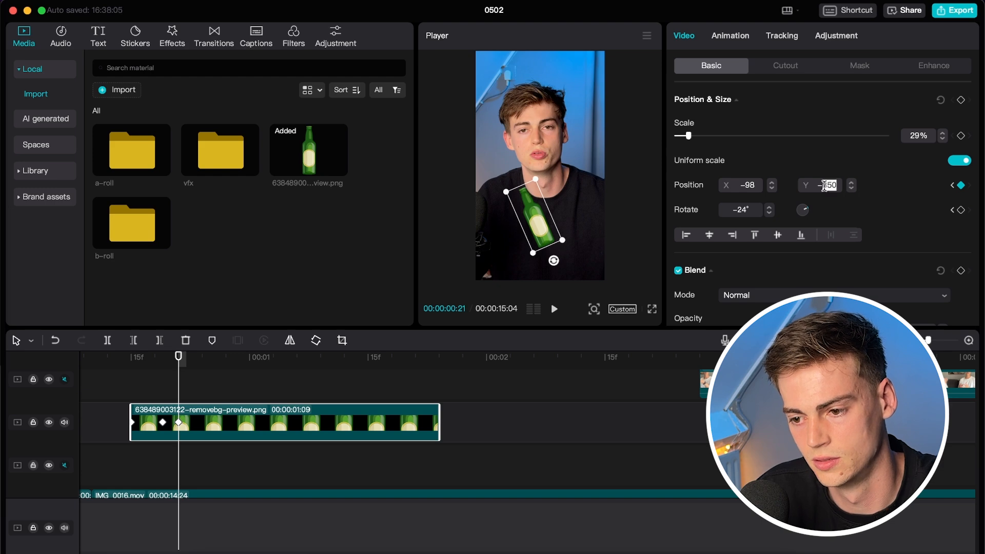
key("space")
left_click(131, 373)
left_click(210, 434)
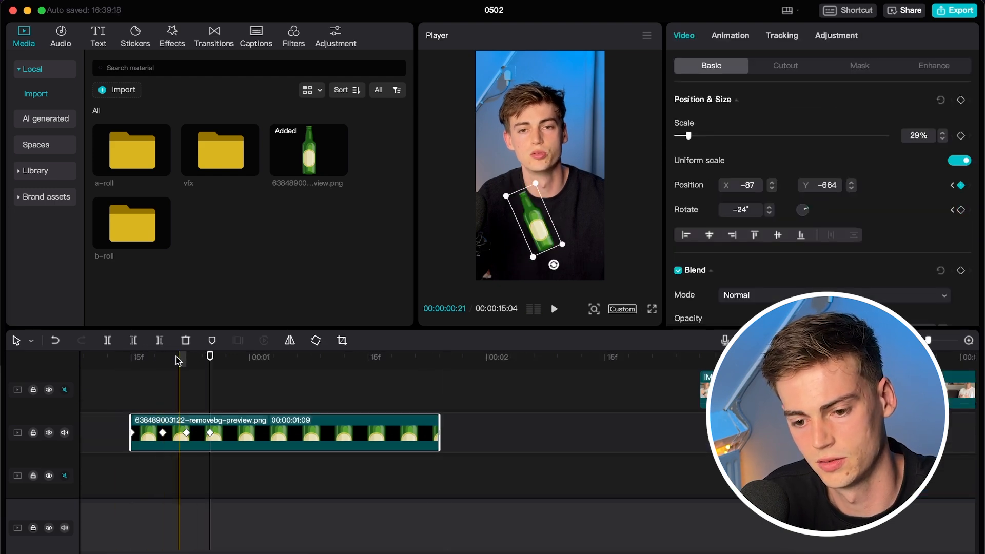
left_click(234, 363)
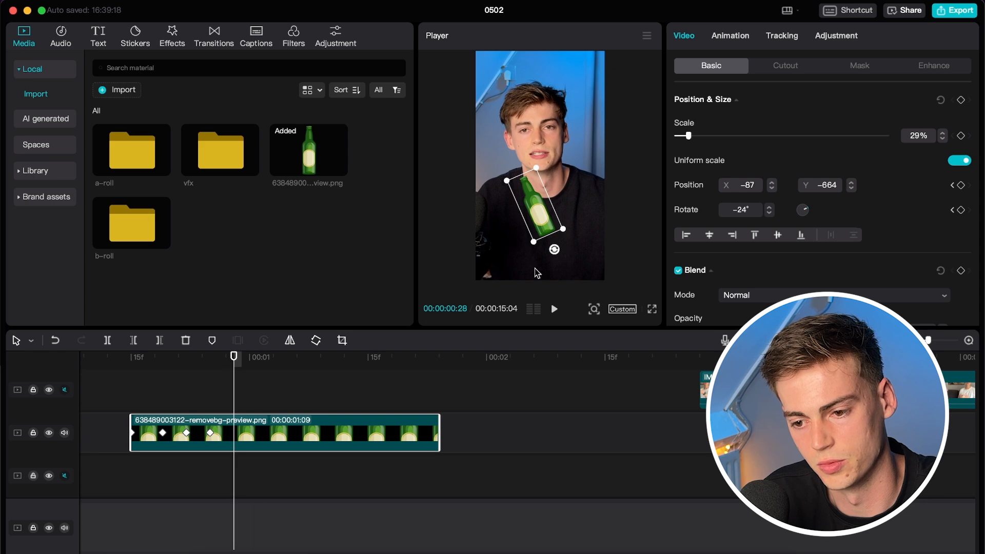
left_click(960, 210)
left_click_drag(556, 251, 530, 248)
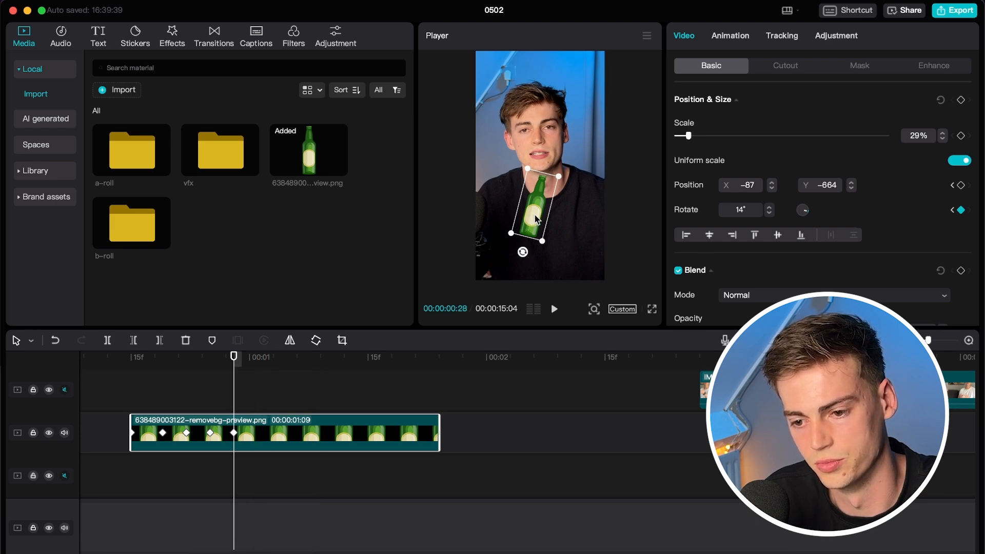
left_click_drag(535, 219, 546, 220)
Just past one second, send the bottle off the right edge to 1791, −772 and preview it.
left_click(281, 357)
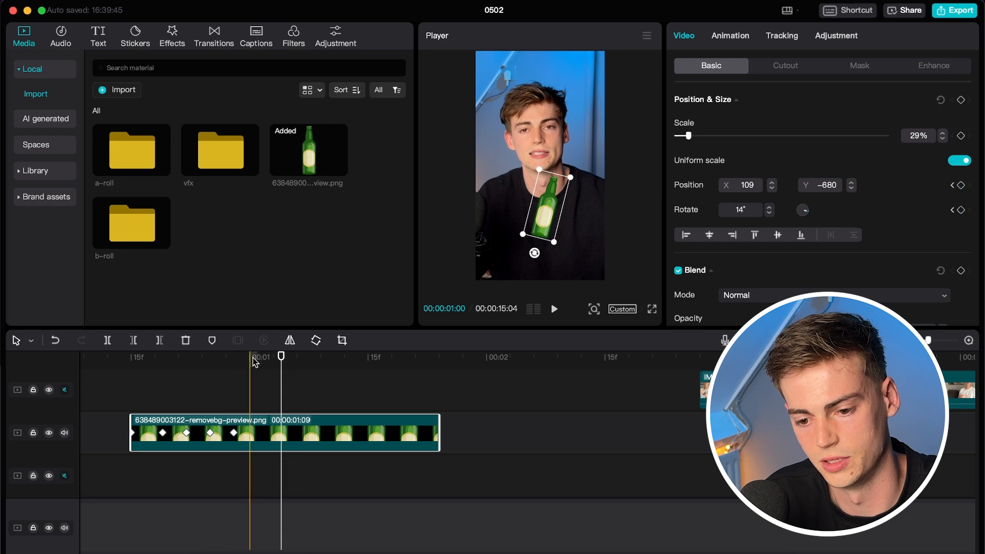
left_click(257, 361)
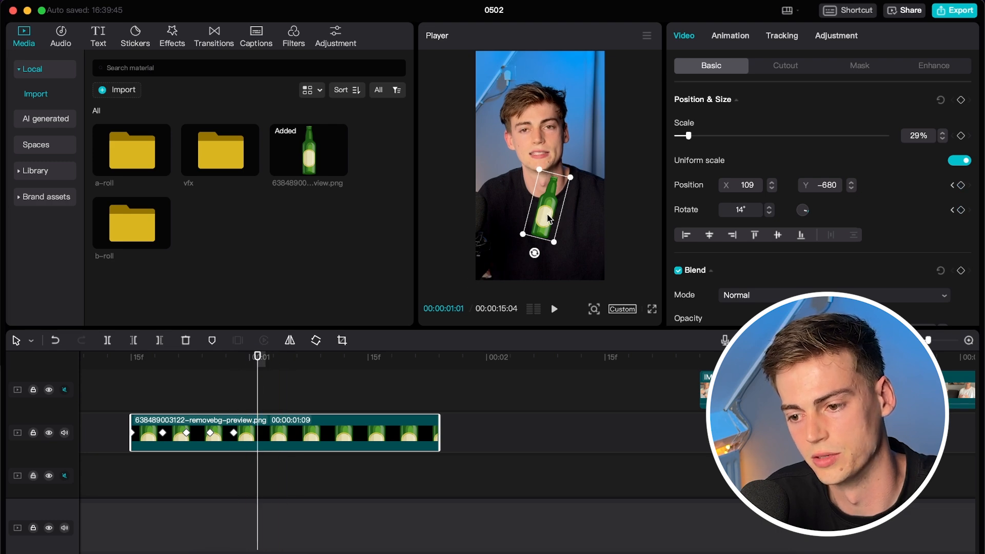
left_click_drag(547, 218, 648, 214)
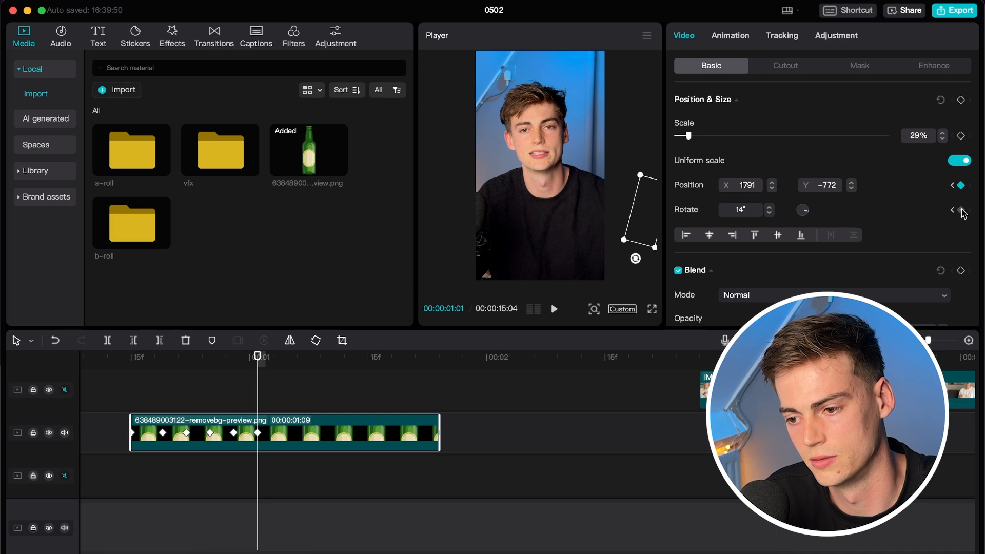
left_click(132, 358)
key("space")
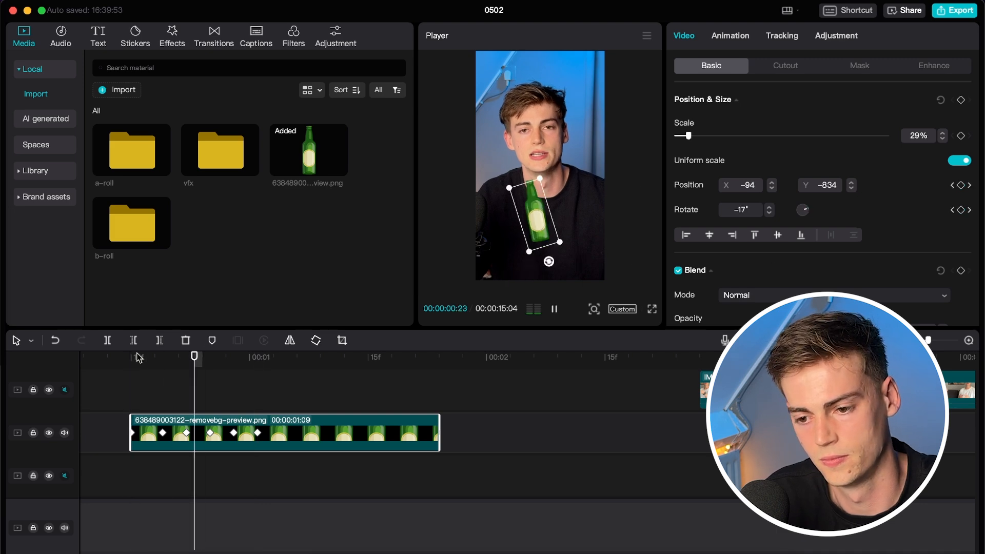
key("space")
left_click(123, 357)
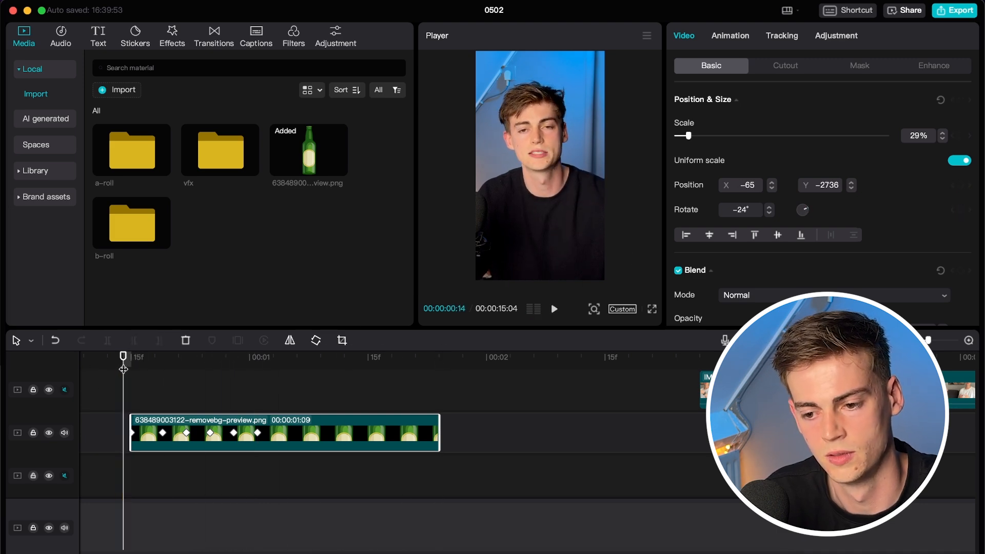
key("space")
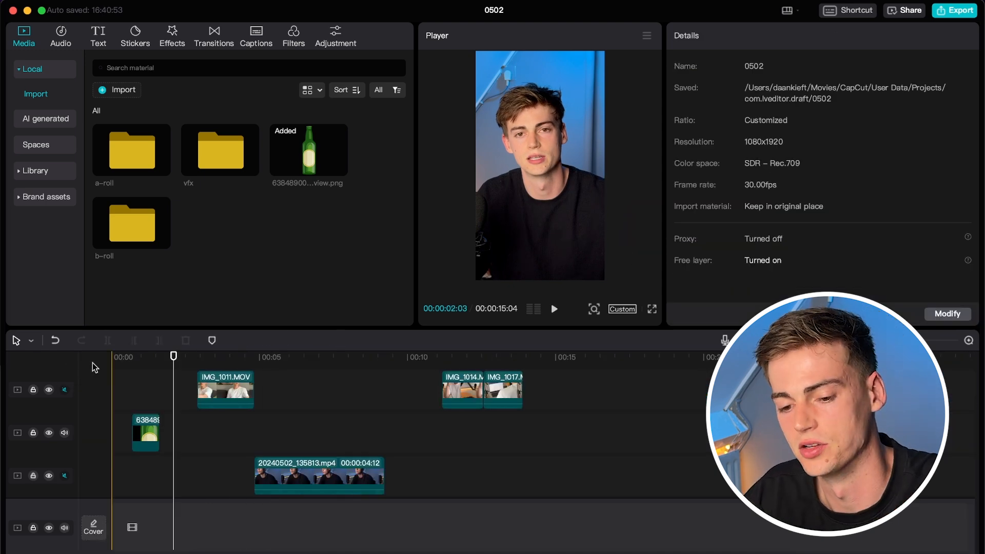
Add a Default text clip at the timeline start and change its text to 'I DID NOT DRINK'.
left_click(134, 357)
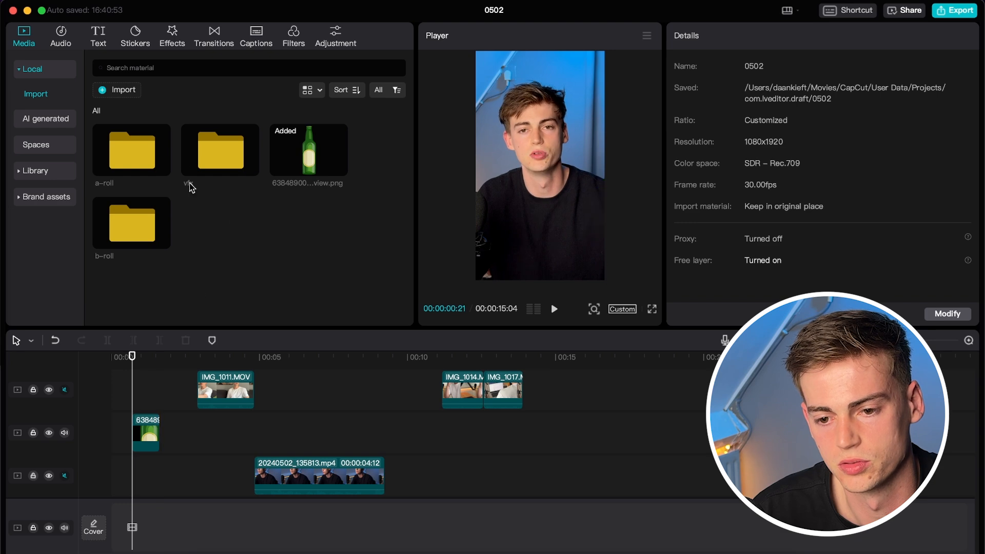
left_click(100, 37)
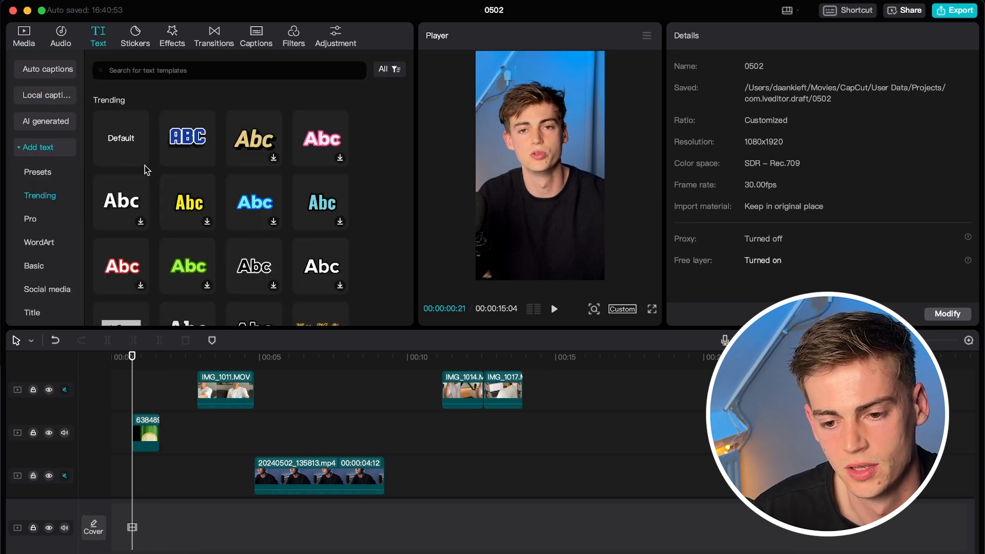
left_click(123, 137)
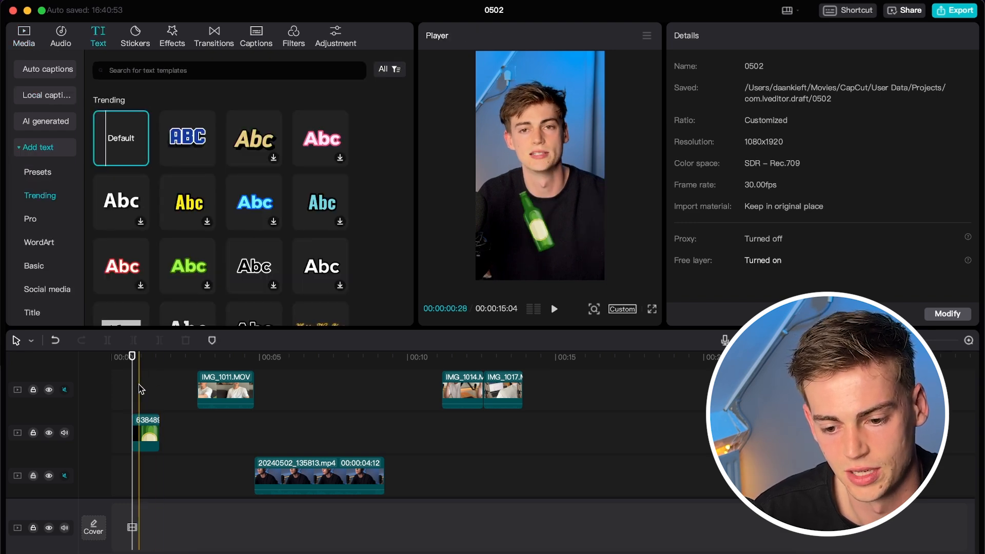
left_click_drag(130, 149, 135, 420)
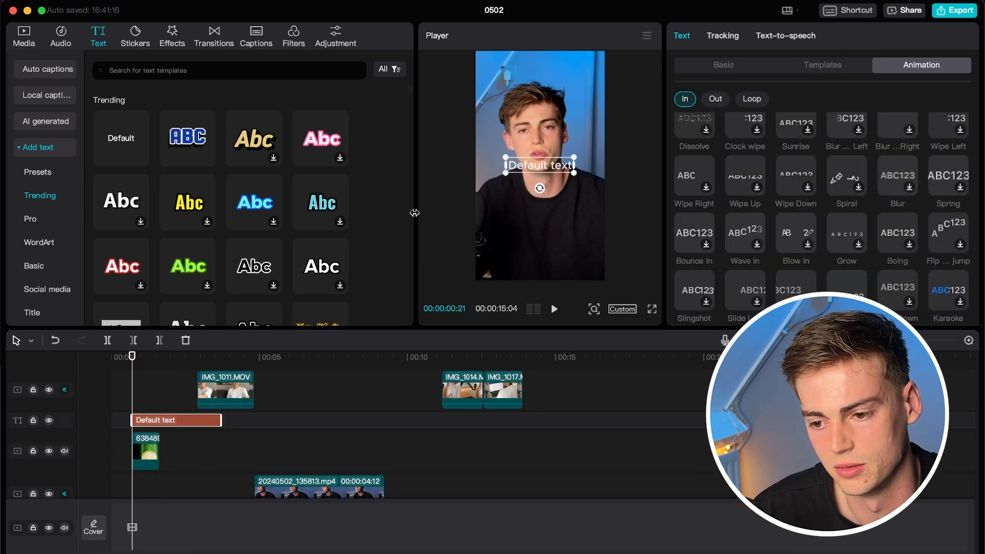
double_click(519, 165)
key("Caps_Lock")
type("I DID N")
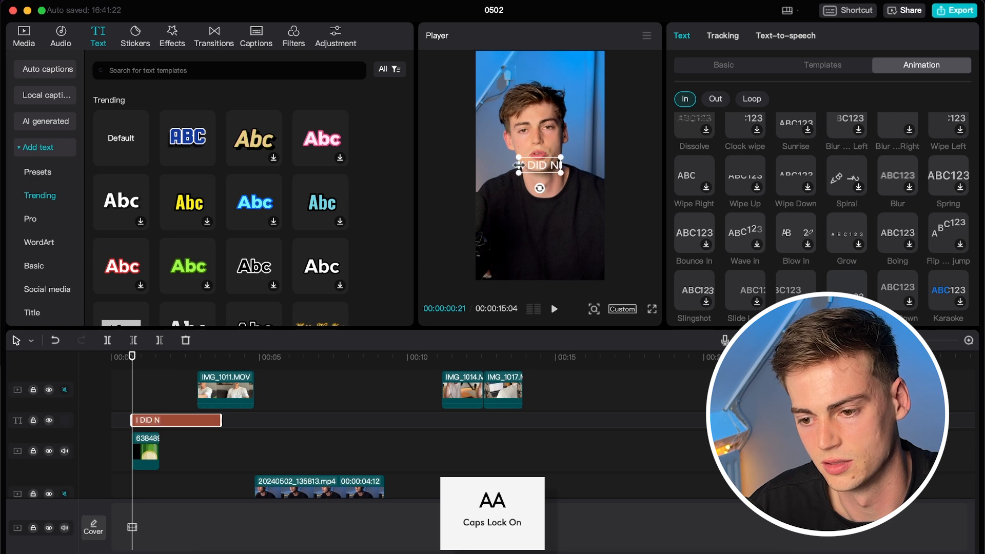
type("OT DRINK")
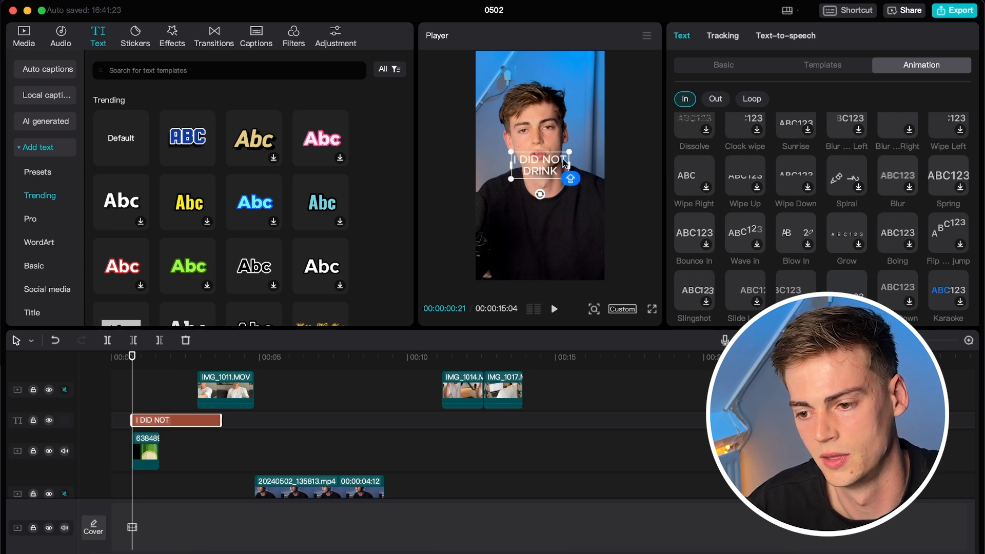
scroll(743, 200, "up", 5)
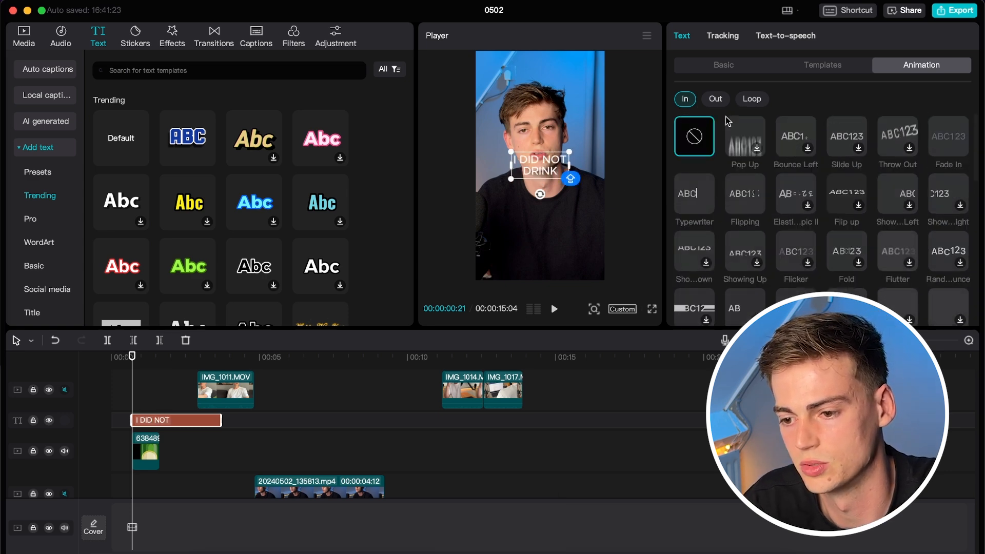
left_click(724, 65)
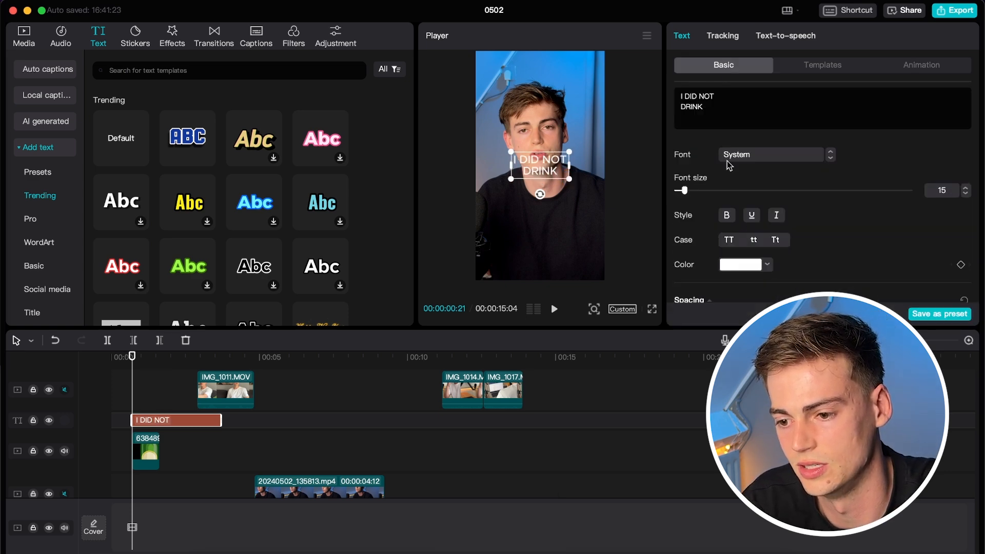
Set the caption to bold Montserrat at size 30 and move it to the lower middle.
left_click(770, 157)
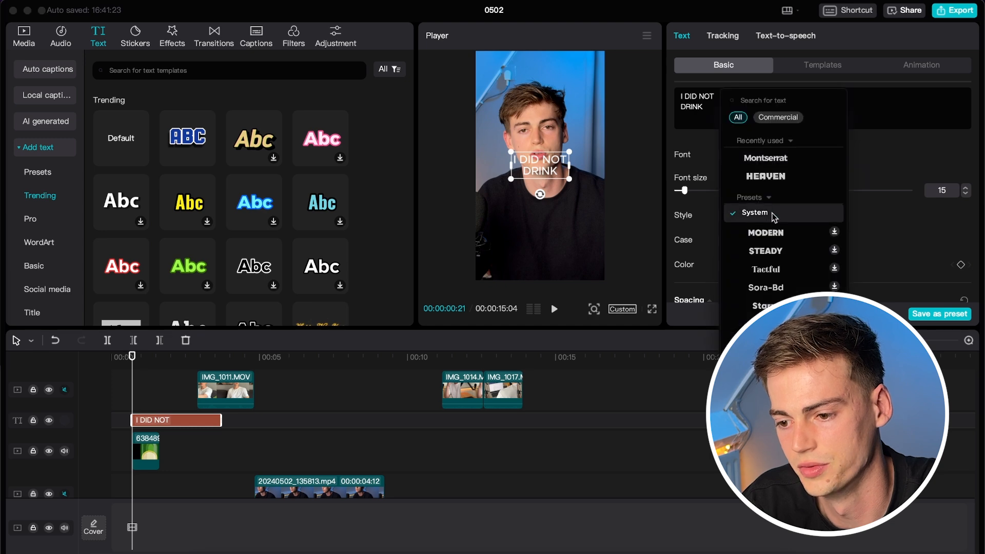
left_click(763, 159)
left_click(728, 216)
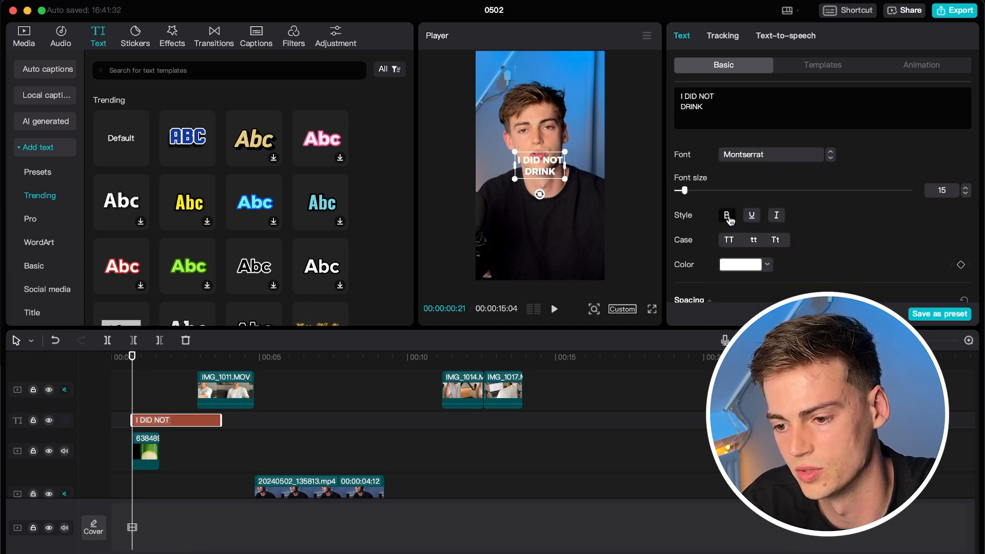
left_click_drag(686, 194, 698, 196)
left_click_drag(534, 180, 540, 234)
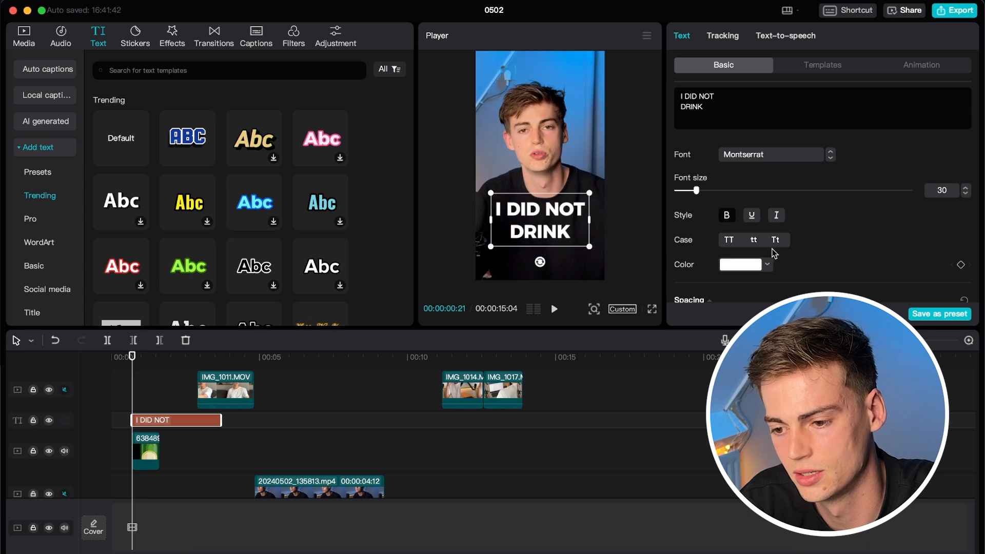
Change the caption's text colour to light grey.
scroll(774, 251, "down", 3)
scroll(773, 251, "down", 1)
left_click(756, 135)
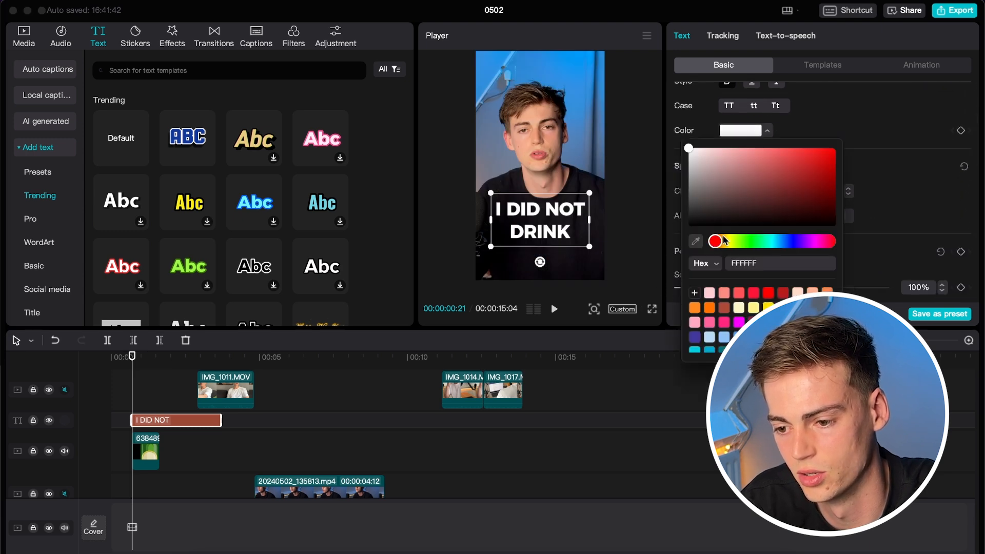
left_click_drag(687, 190, 673, 155)
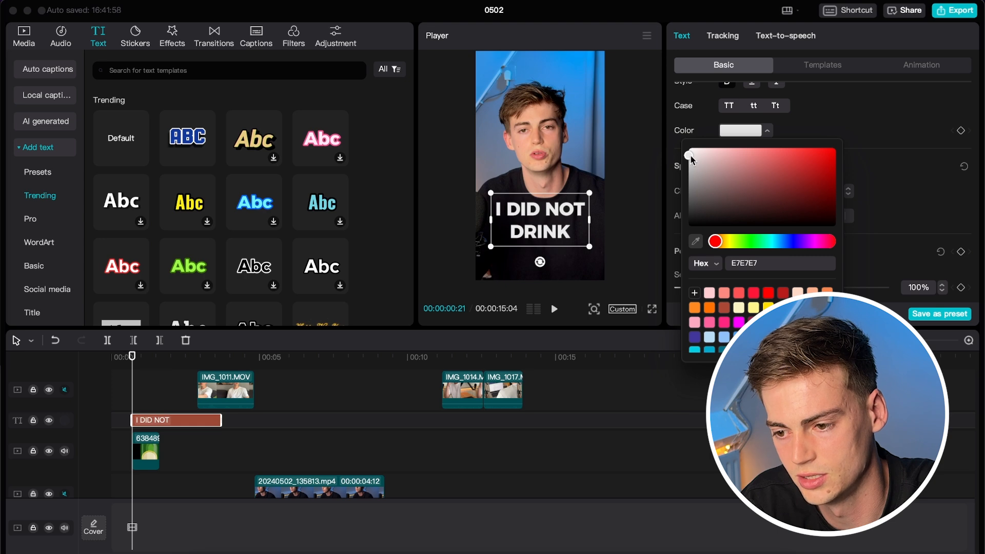
left_click(873, 132)
Turn on a black drop shadow for the caption.
scroll(723, 236, "down", 10)
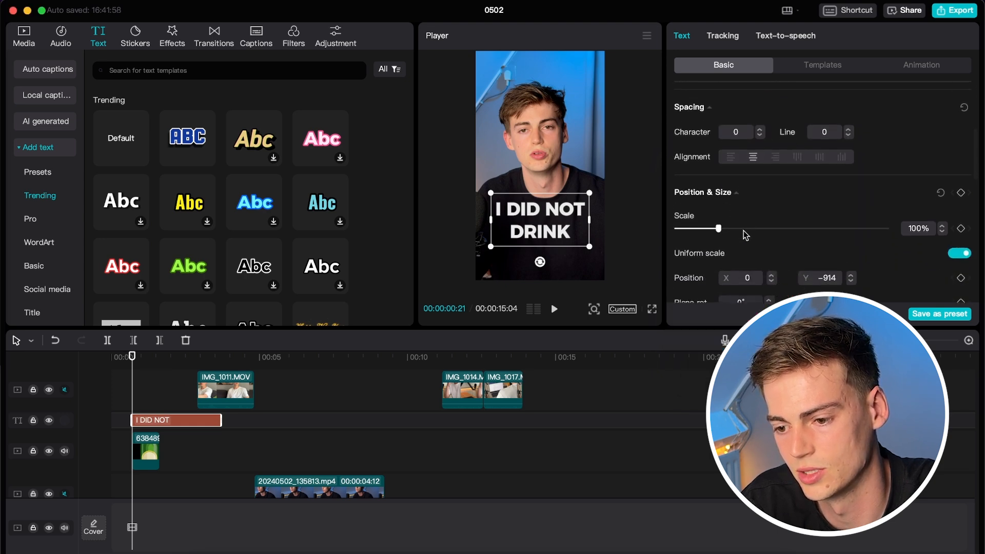
scroll(747, 213, "down", 5)
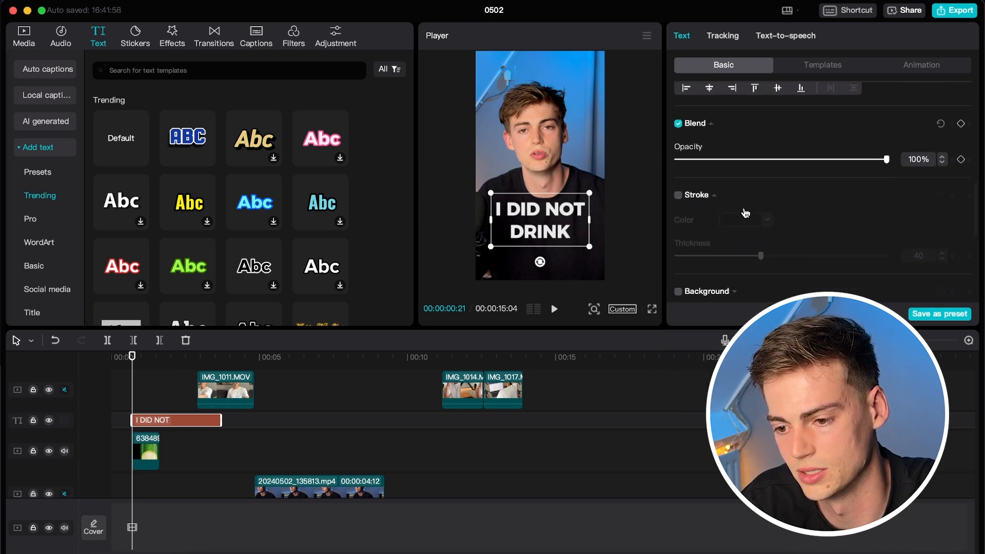
scroll(690, 165, "up", 2)
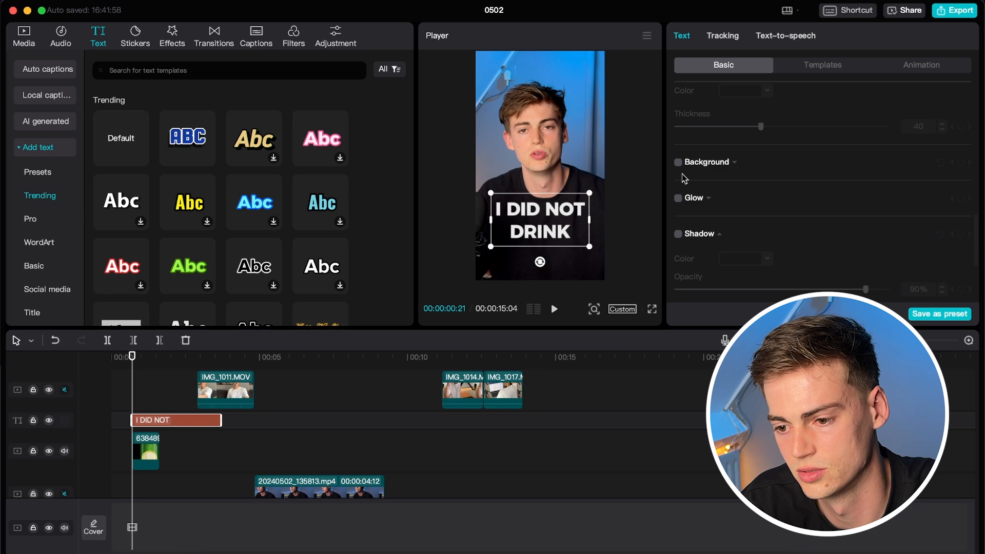
left_click(678, 236)
scroll(752, 242, "down", 8)
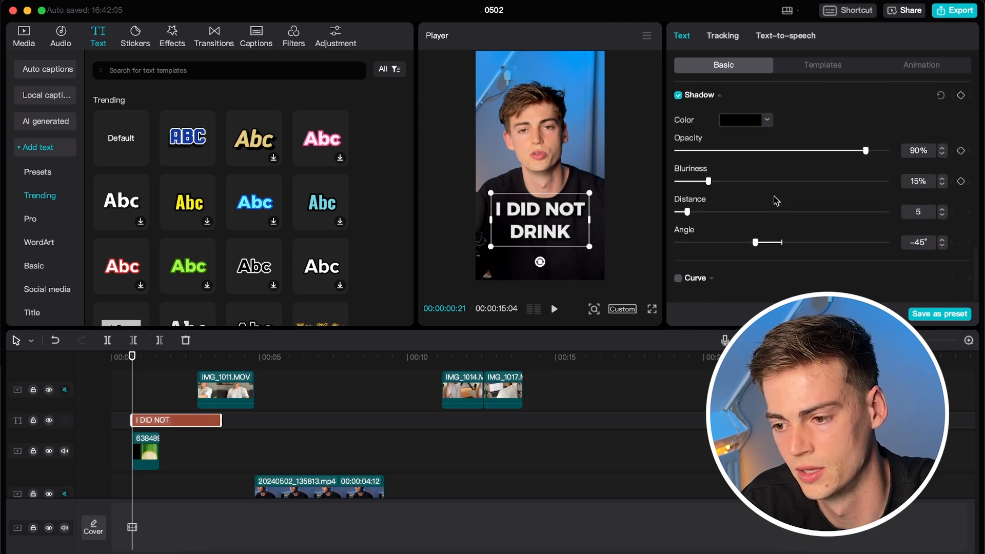
scroll(776, 201, "up", 1)
Set the shadow angle to -90° and position the caption below the face.
left_click_drag(547, 224, 547, 96)
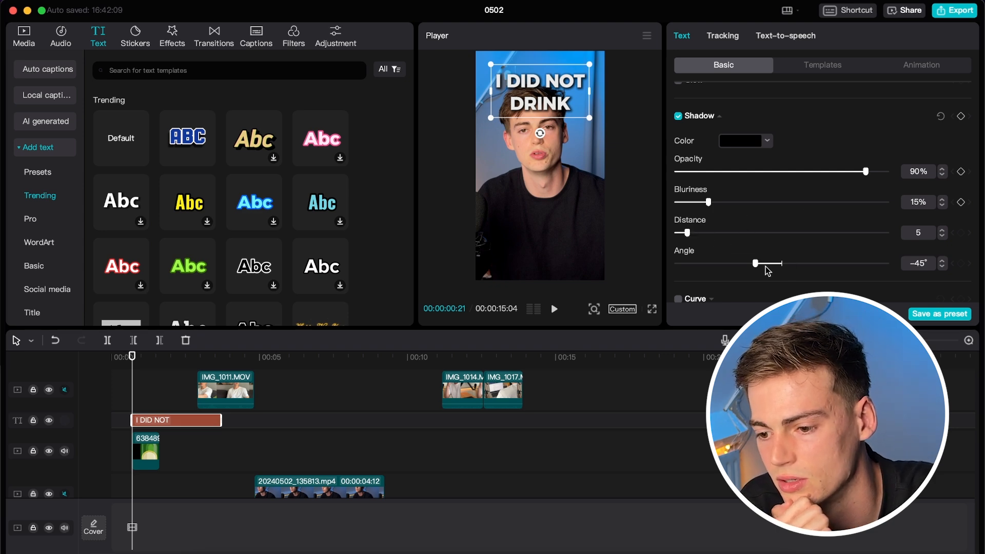
left_click_drag(755, 263, 729, 259)
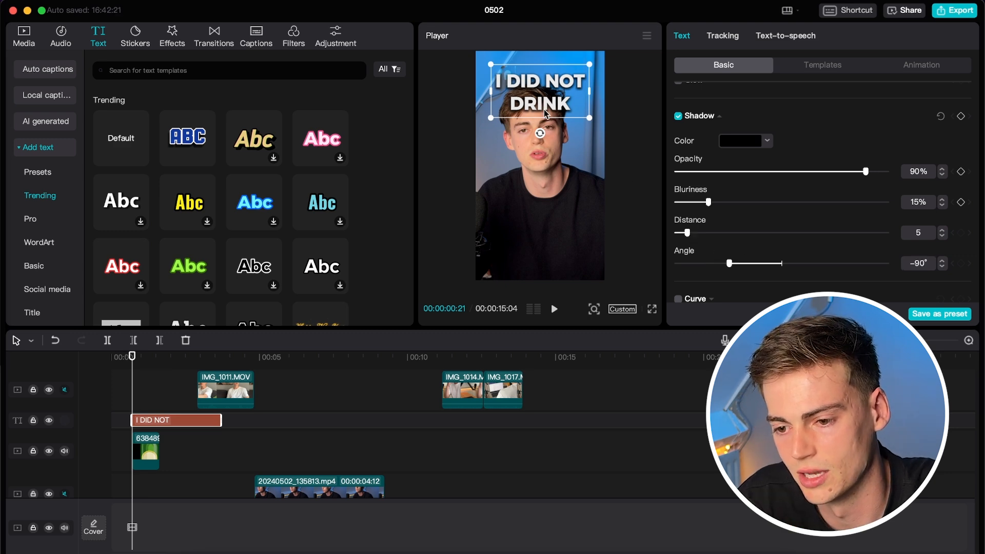
left_click_drag(546, 112, 545, 239)
scroll(752, 154, "down", 2)
scroll(766, 230, "up", 1)
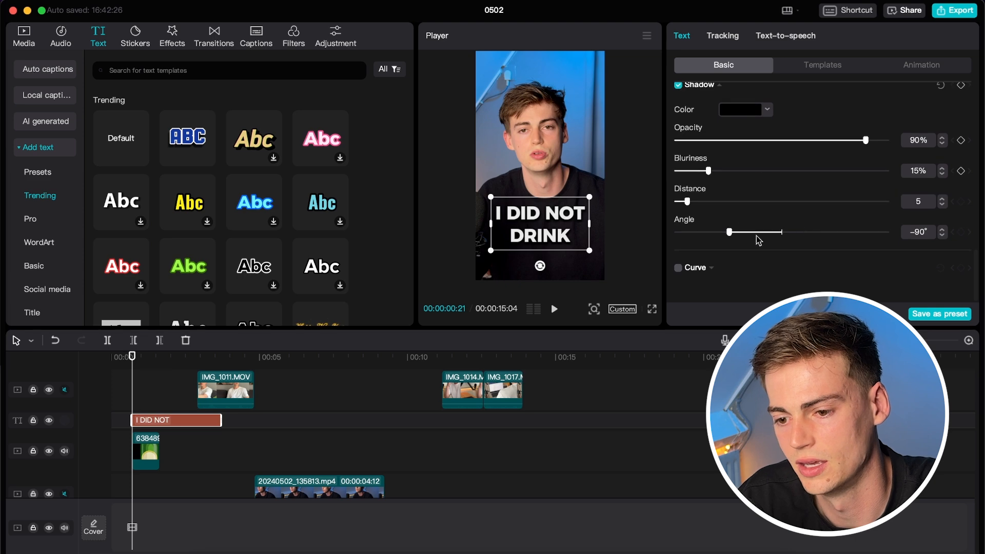
scroll(695, 200, "up", 2)
left_click(791, 70)
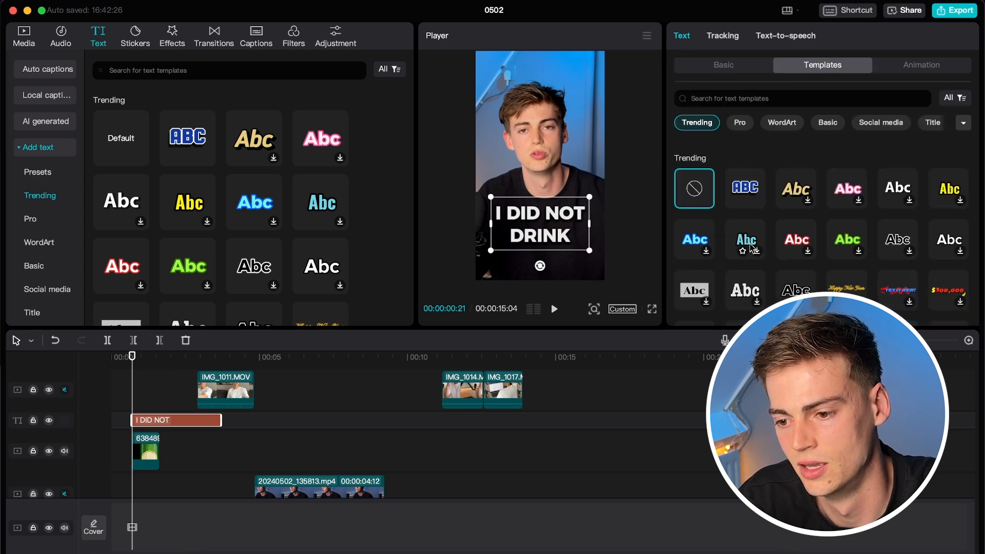
Apply the Slide Up entrance animation to the caption.
scroll(718, 203, "down", 5)
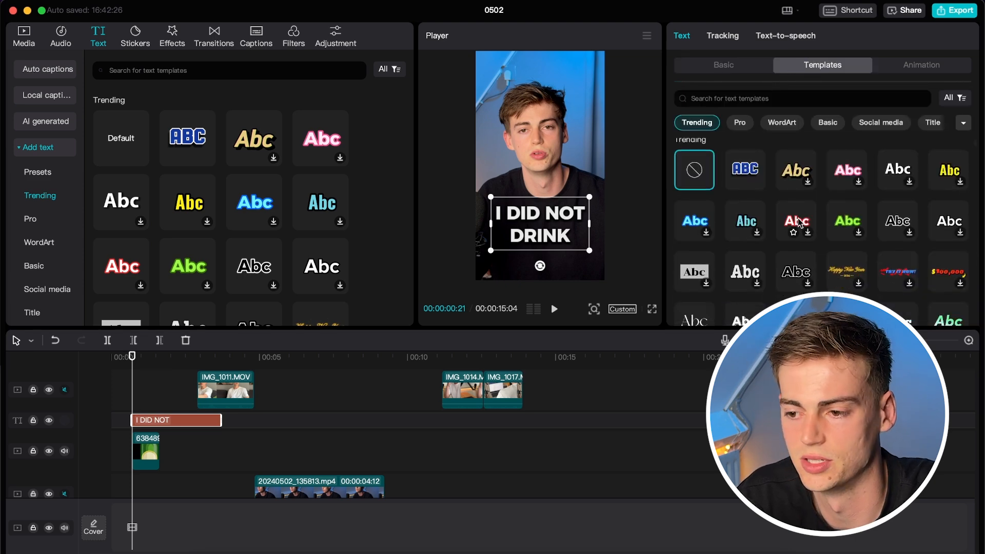
left_click(898, 65)
scroll(804, 234, "down", 3)
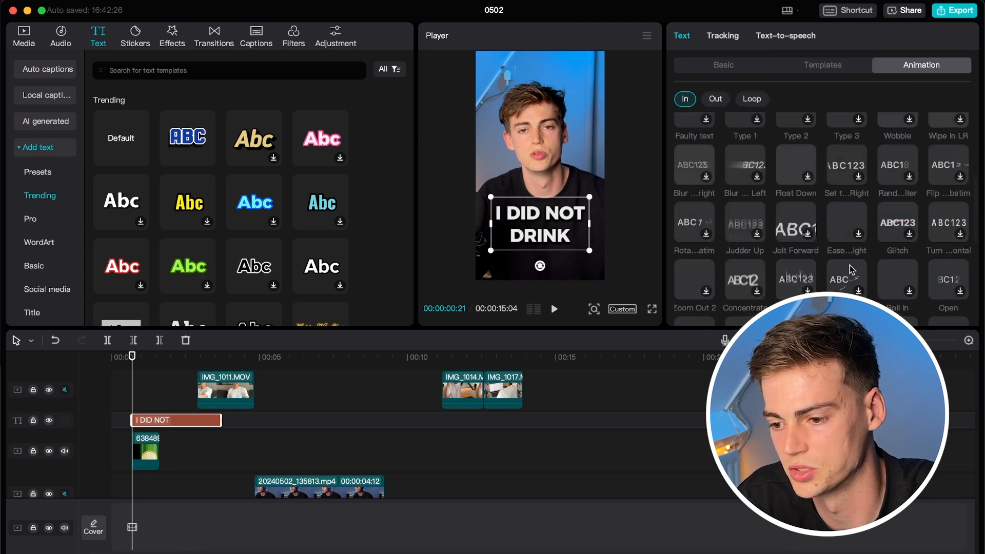
scroll(851, 270, "down", 5)
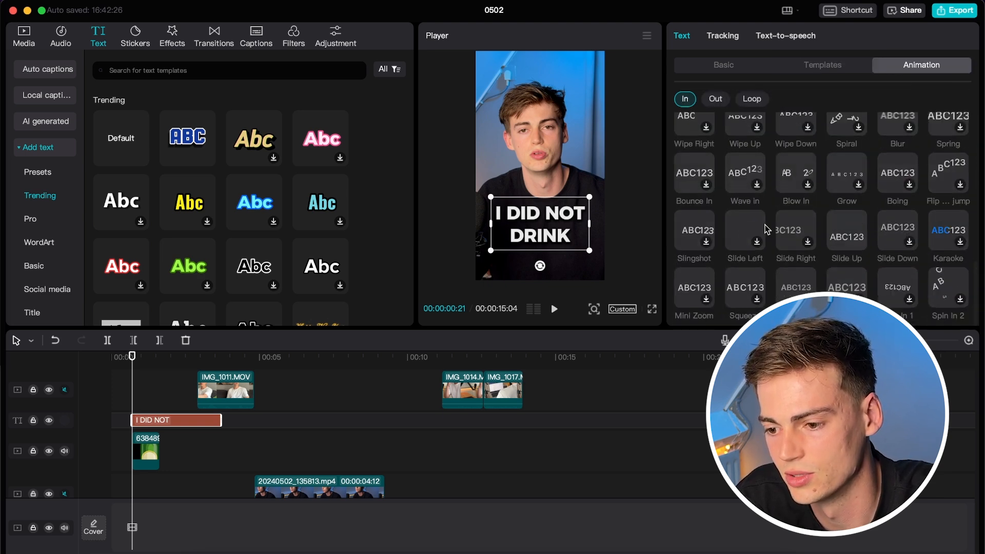
left_click(844, 239)
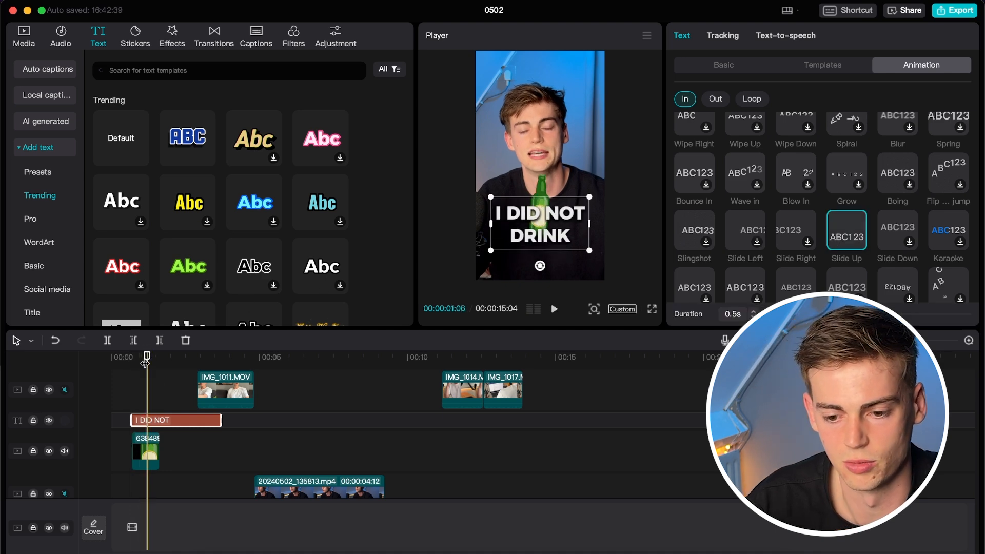
Trim the text clip shorter and play the edit from the beginning.
left_click_drag(220, 420, 159, 421)
left_click_drag(147, 356, 102, 356)
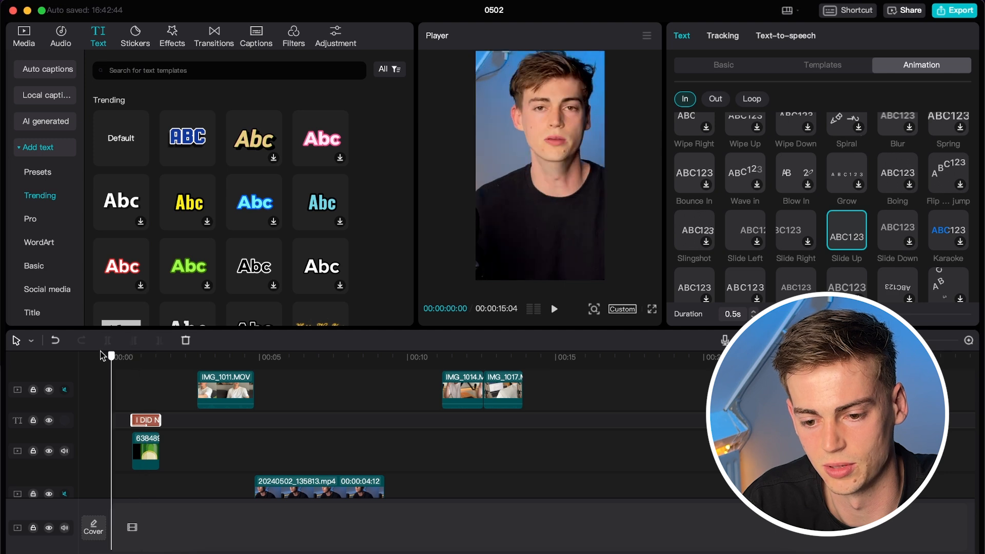
key("space")
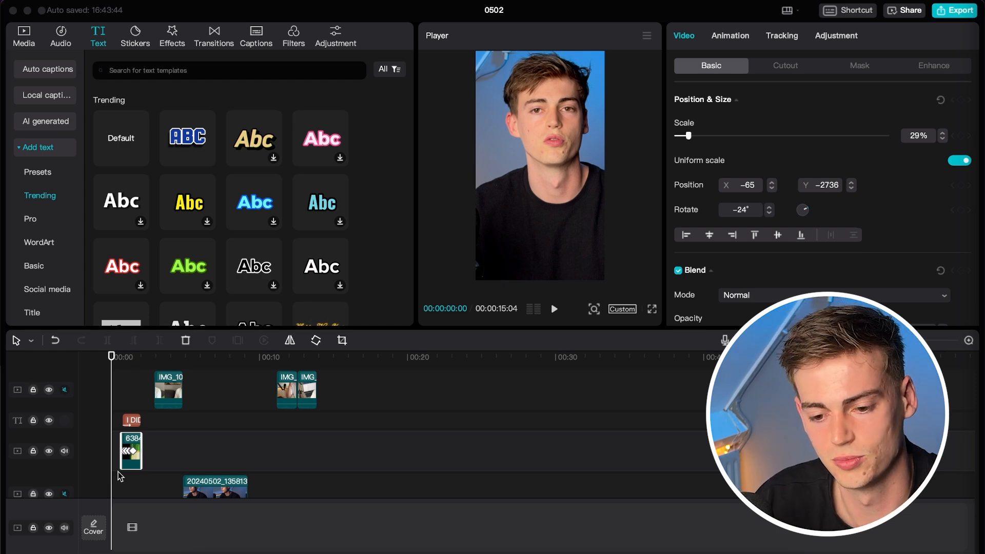
Place Film_Burn_TRANSITIONS_with_SOUND_EFFECTS.mp4 from the vfx folder onto the timeline near 00:20.
left_click(166, 357)
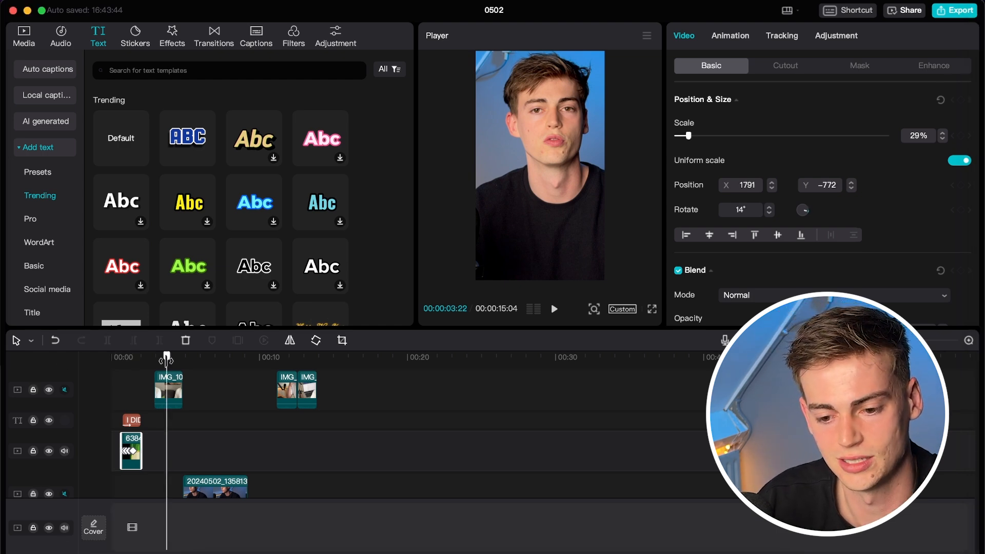
left_click(24, 37)
double_click(221, 152)
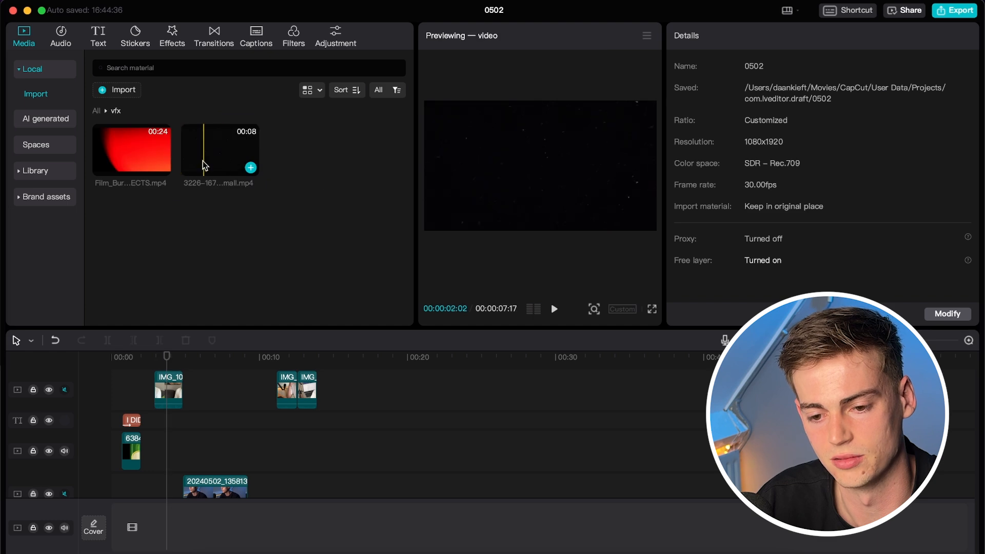
left_click(113, 152)
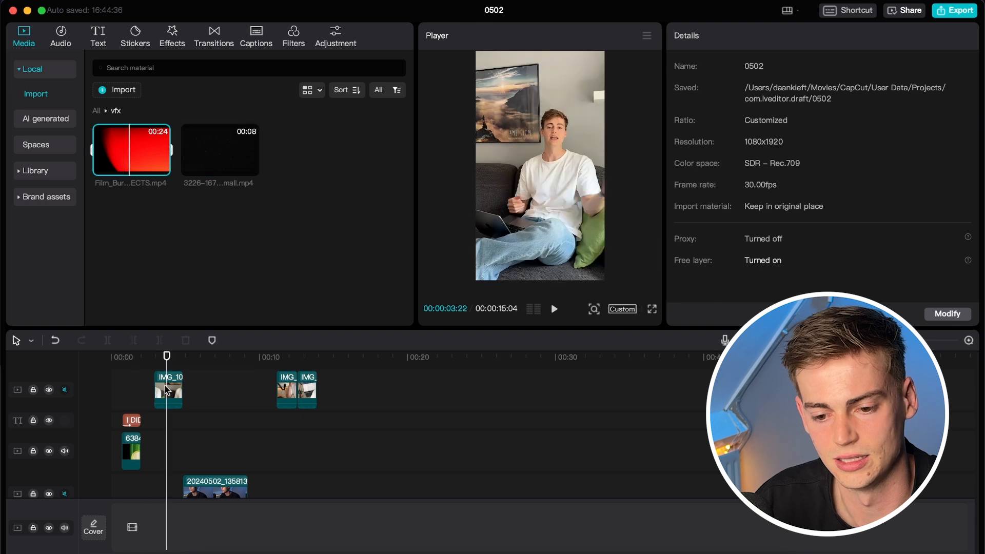
left_click(124, 356)
key("super+plus")
key("super+plus")
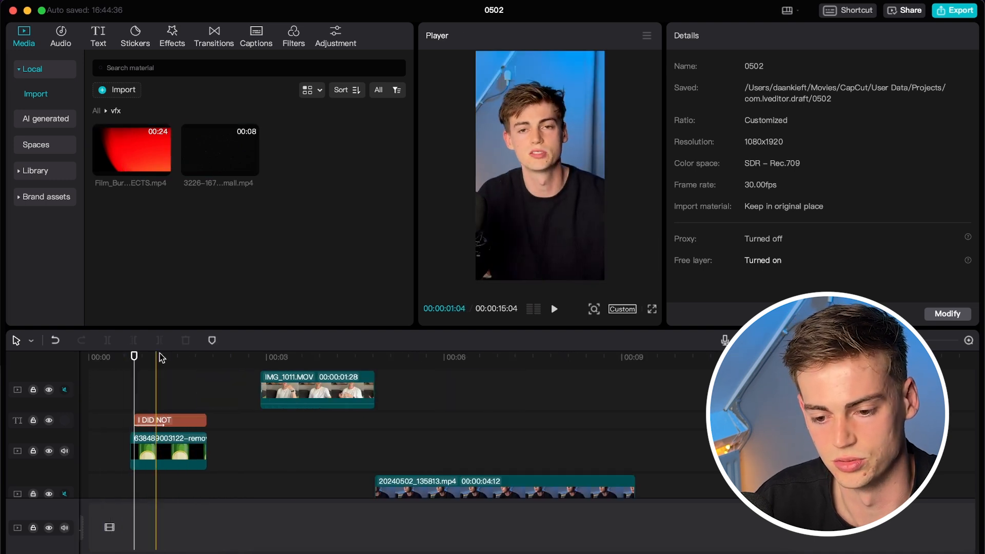
key("super+minus")
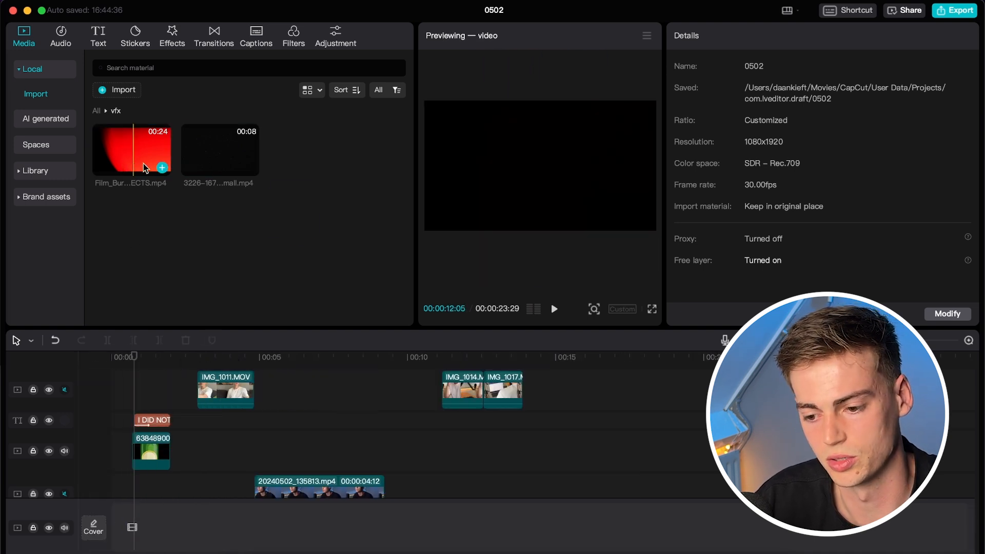
left_click_drag(158, 174, 697, 450)
key("super+minus")
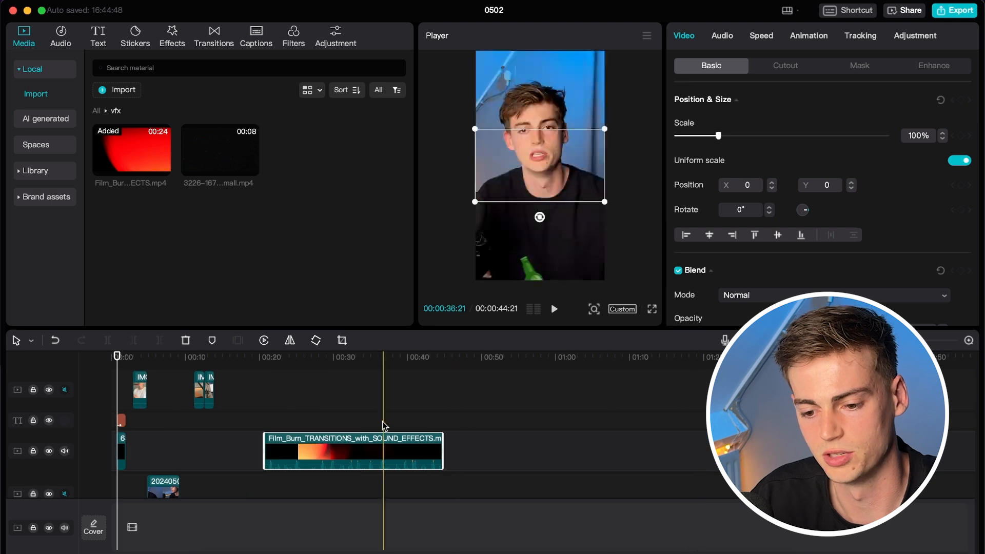
left_click(265, 366)
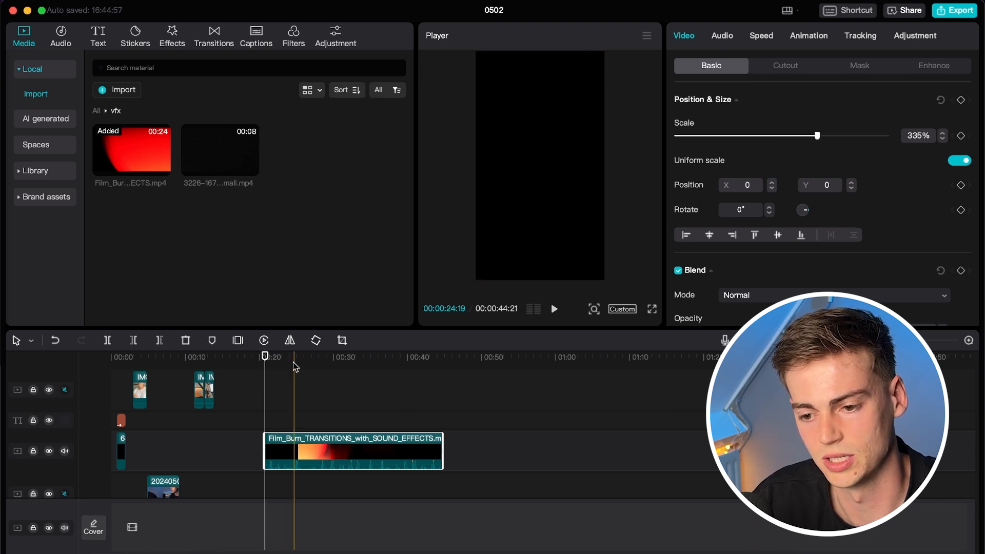
Split the Film_Burn clip where the burn starts and delete the short leading piece.
key("space")
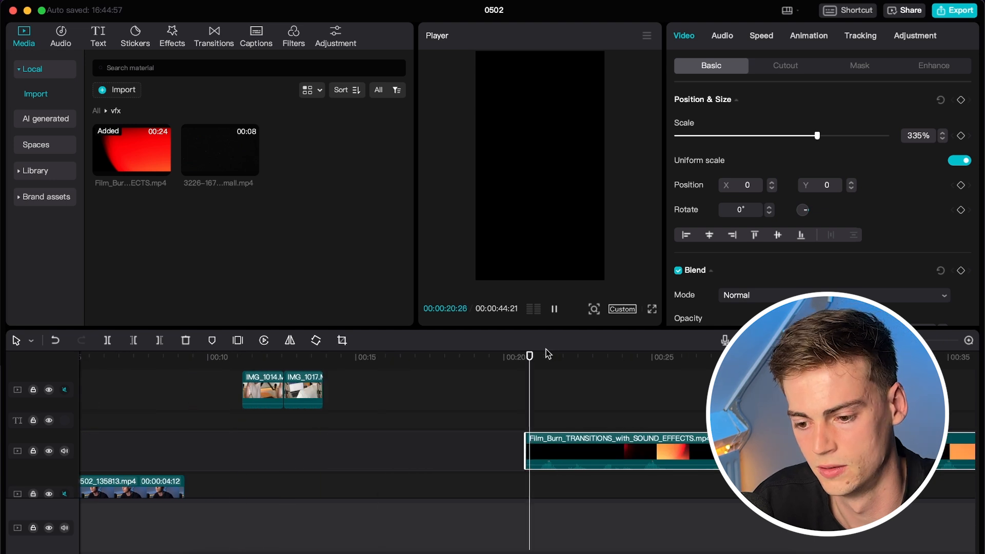
key("space")
left_click(537, 358)
key("Left")
key("super+b")
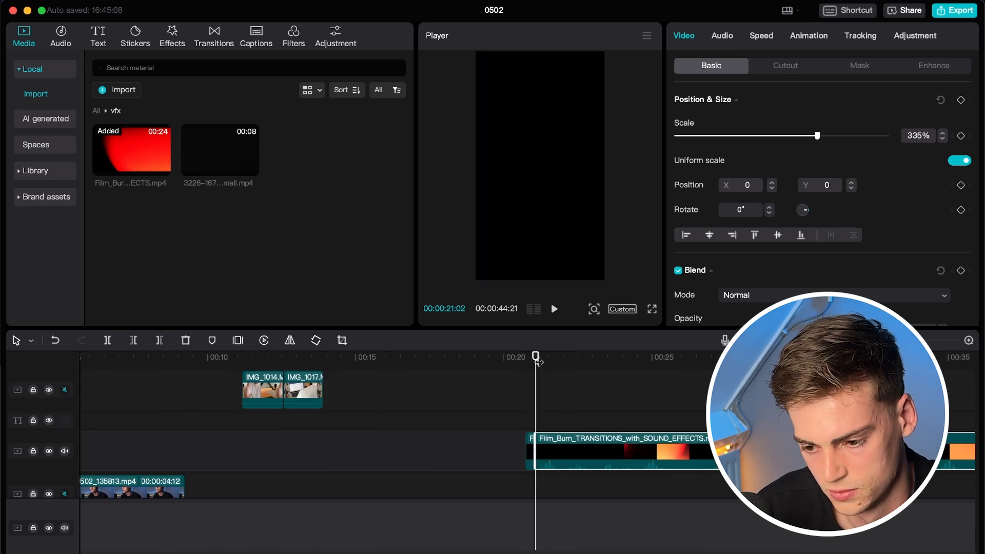
left_click(530, 451)
key("Delete")
key("space")
Split the Film_Burn clip again at the burn's end around 00:24.
key("space")
key("super+b")
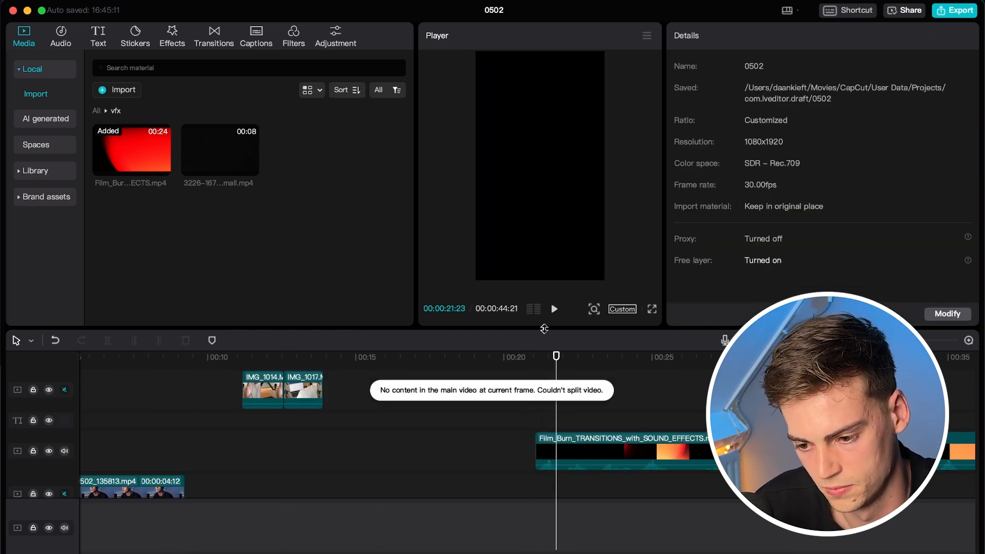
left_click(555, 454)
key("super+b")
key("space")
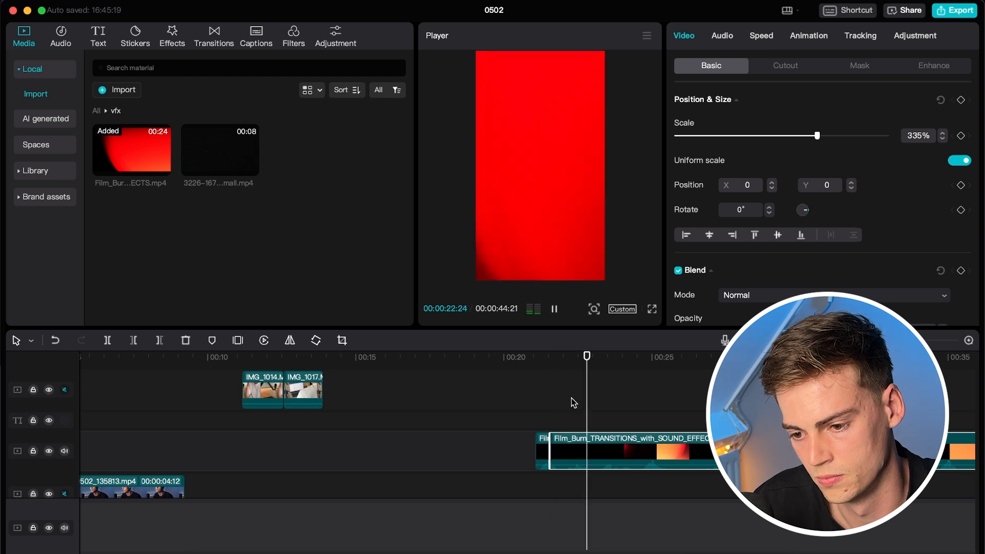
left_click(645, 363)
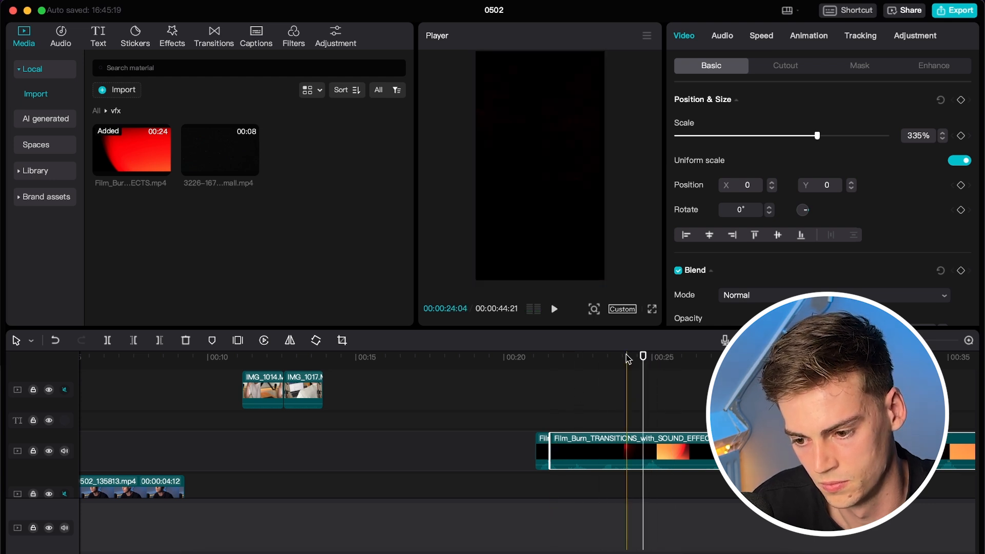
key("super+b")
key("super+z")
key("super+b")
Find where the burn turns black near 00:25 and delete the unwanted Film_Burn pieces.
left_click(664, 357)
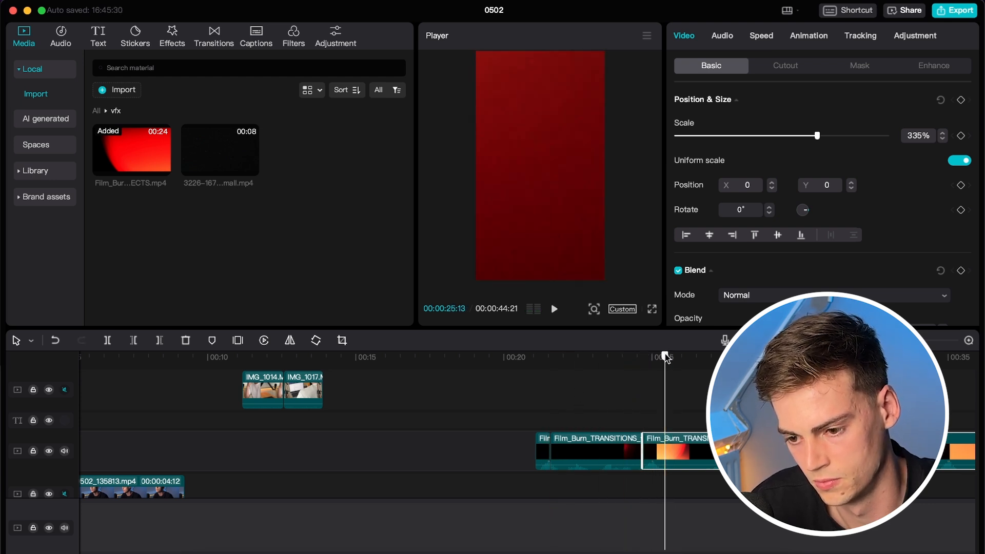
left_click_drag(666, 358, 670, 358)
key("space")
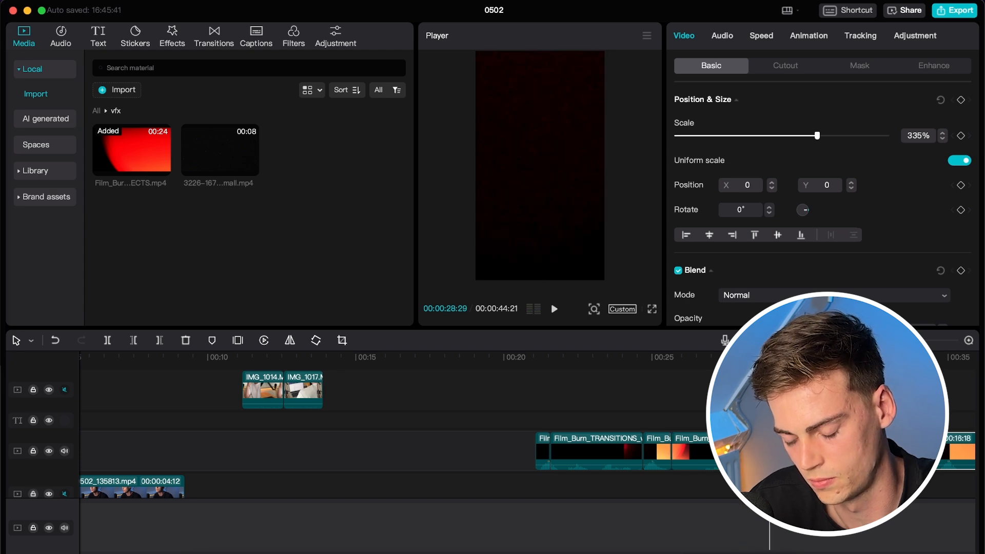
key("space")
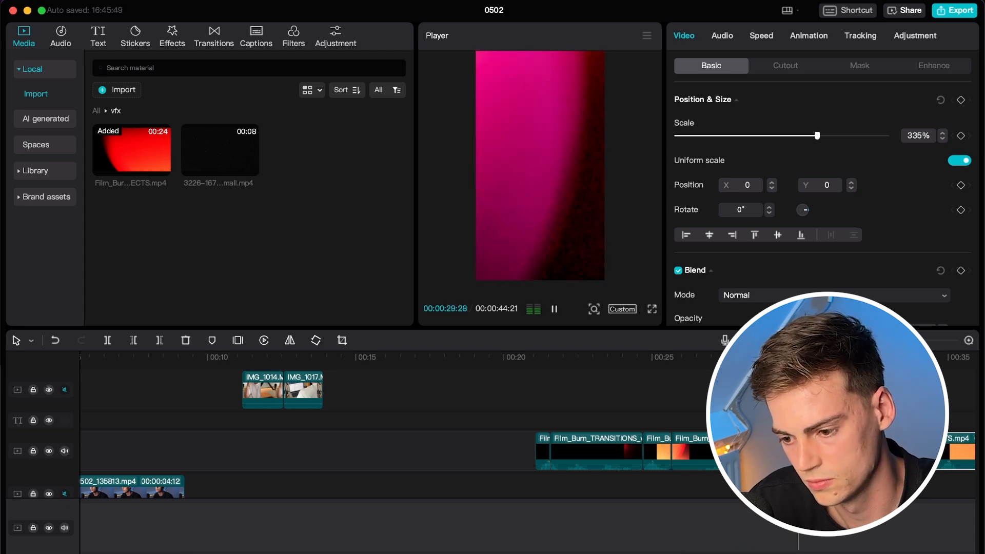
key("Delete")
left_click(598, 428)
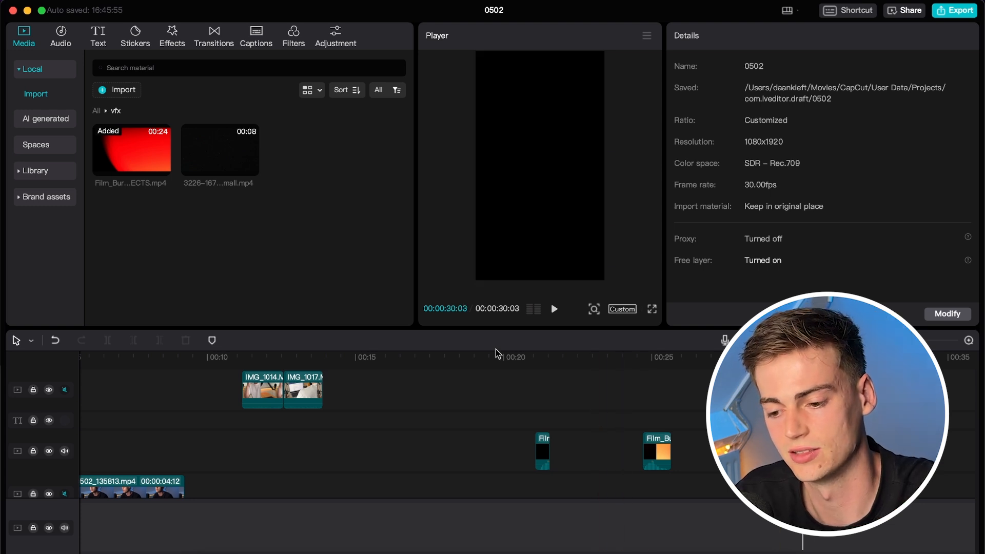
Move the first short burn piece to about 00:02, ahead of the 20240502_135813 clip.
left_click(528, 434)
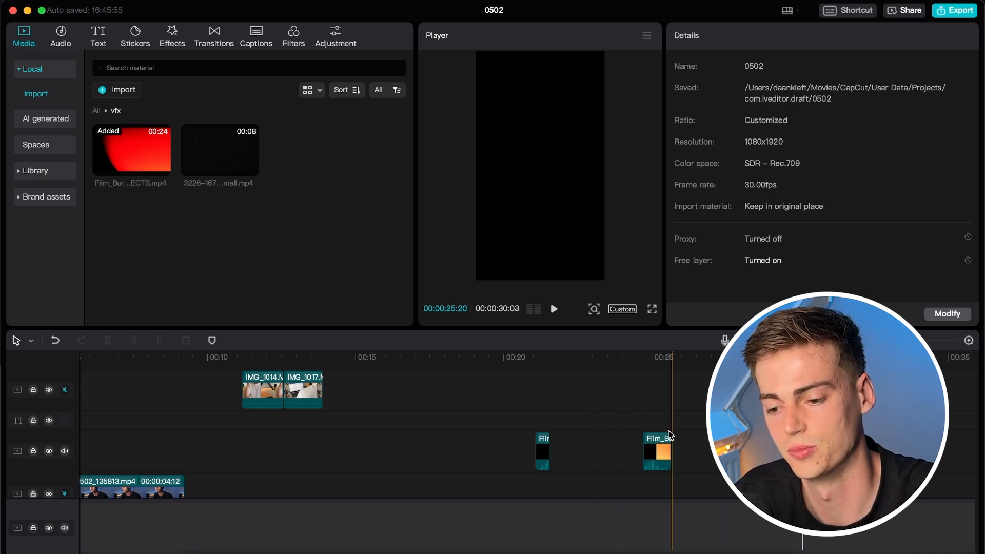
left_click_drag(669, 433, 683, 396)
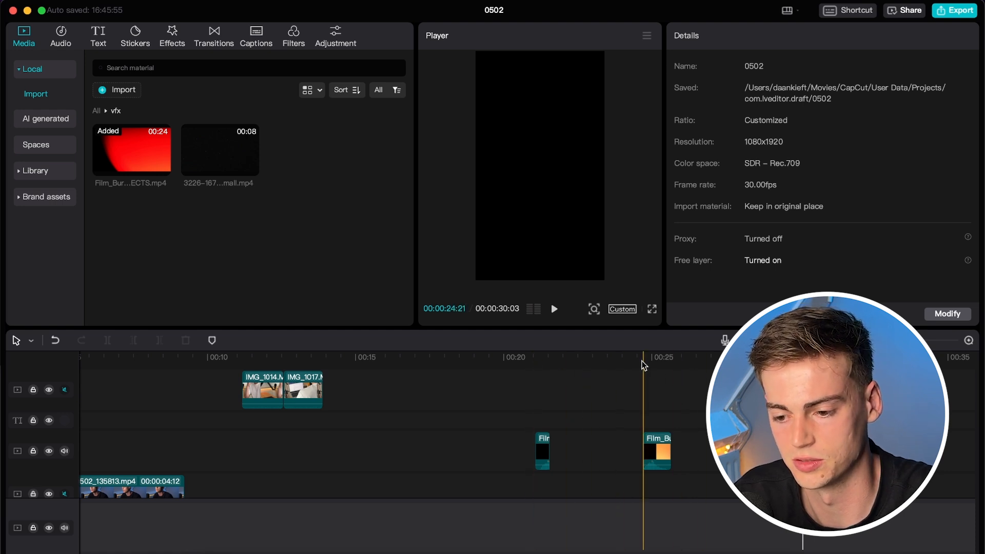
left_click_drag(641, 368, 673, 368)
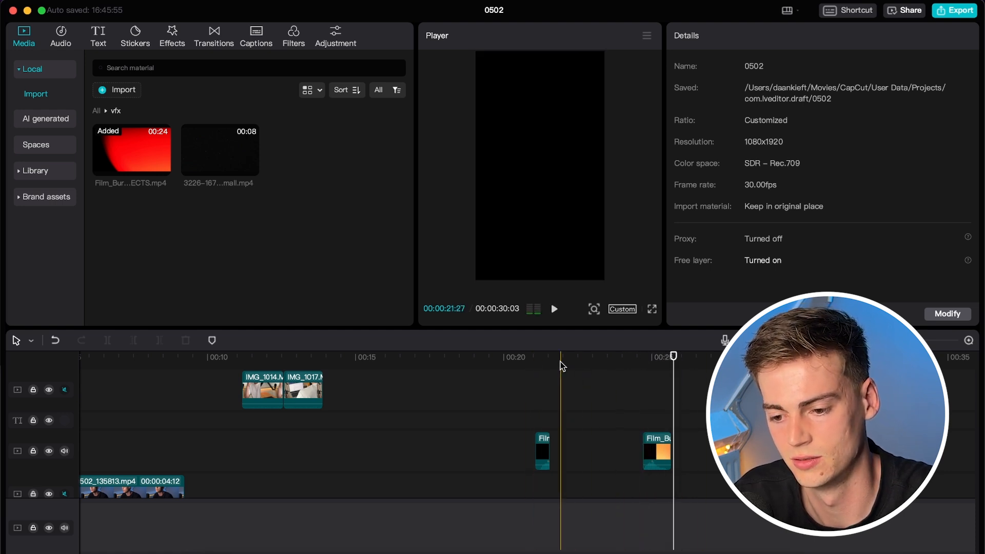
left_click_drag(535, 362, 563, 363)
key("super+minus")
key("super+minus")
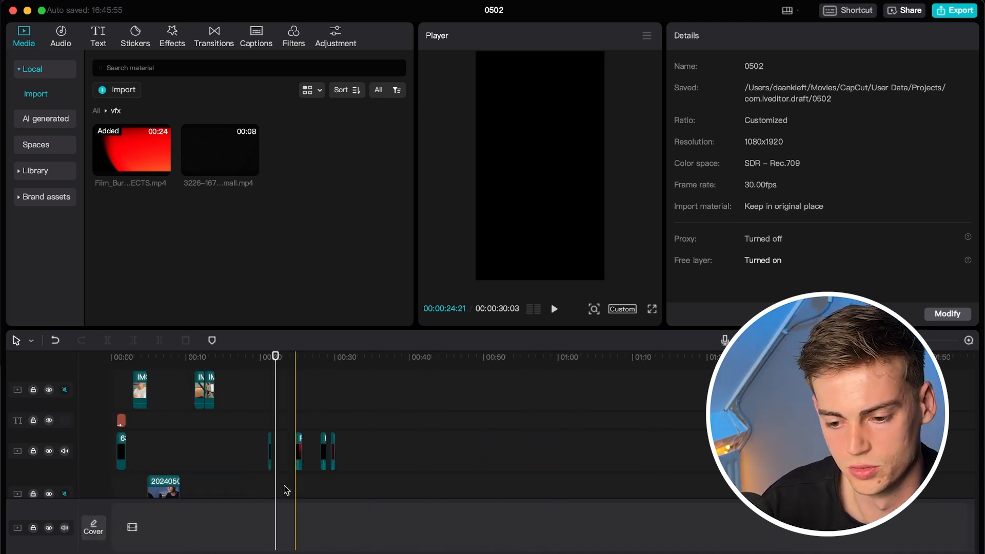
key("super+equal")
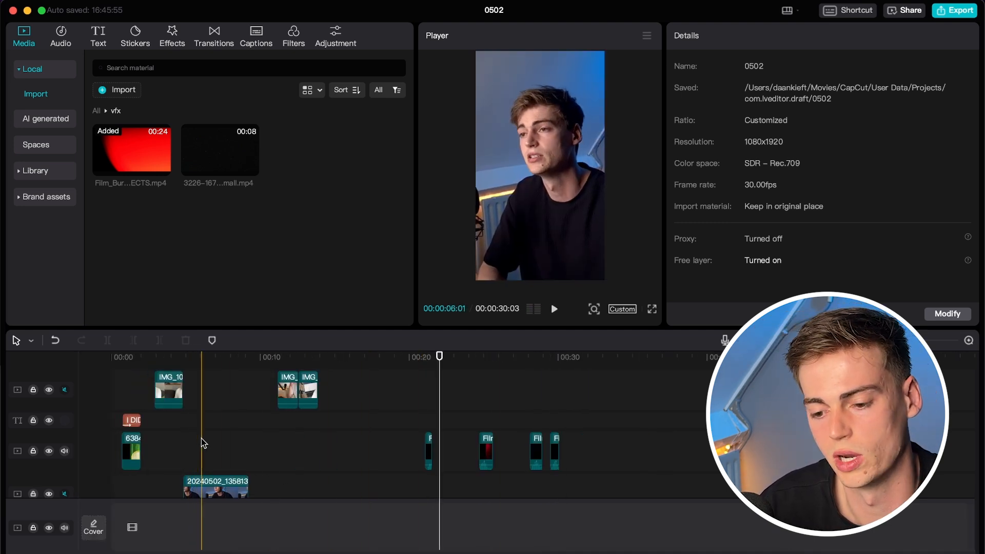
left_click(429, 452)
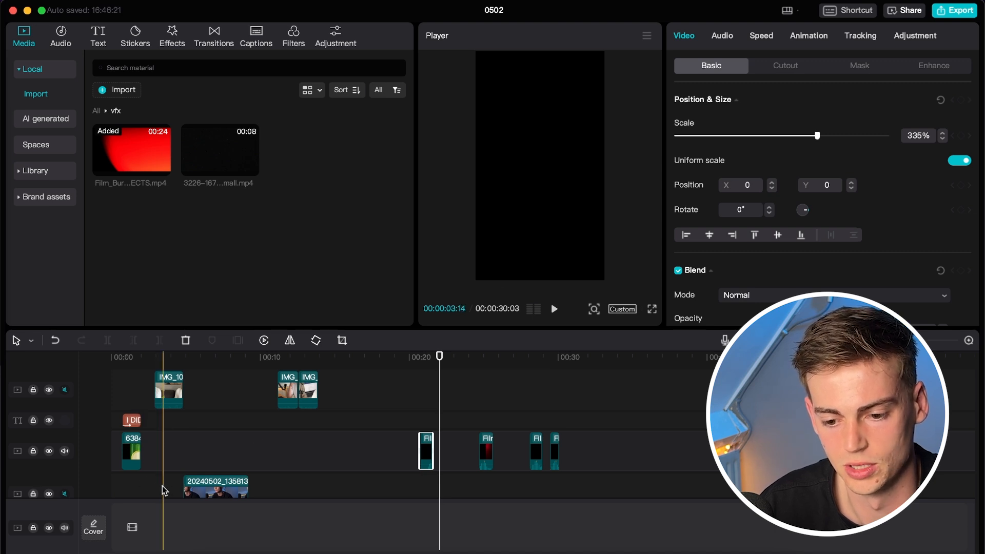
left_click_drag(423, 450, 158, 492)
Nudge the Film_Burn piece left so it lines up with the start of IMG_1011.MOV.
left_click(151, 433)
scroll(164, 433, "up", 6)
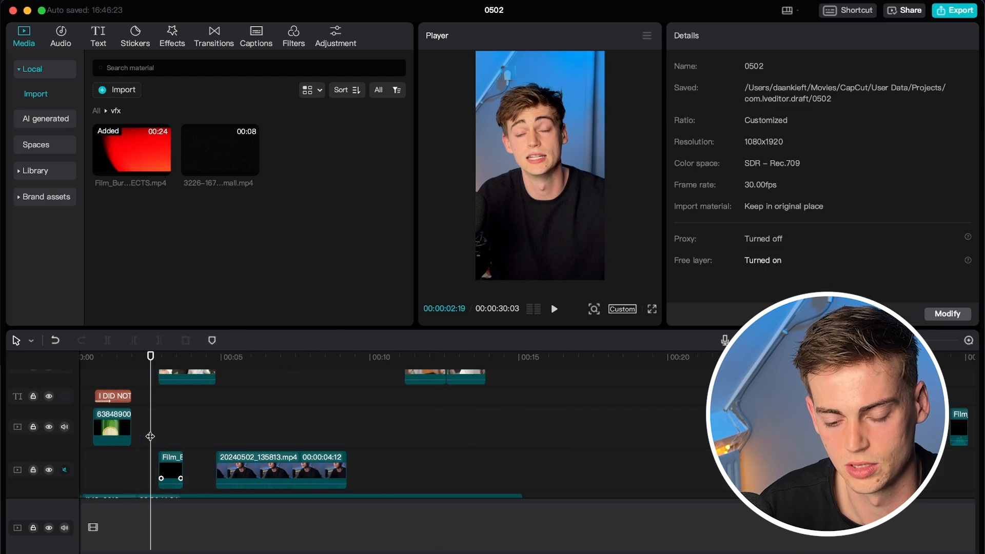
left_click(177, 471)
left_click_drag(176, 471, 152, 470)
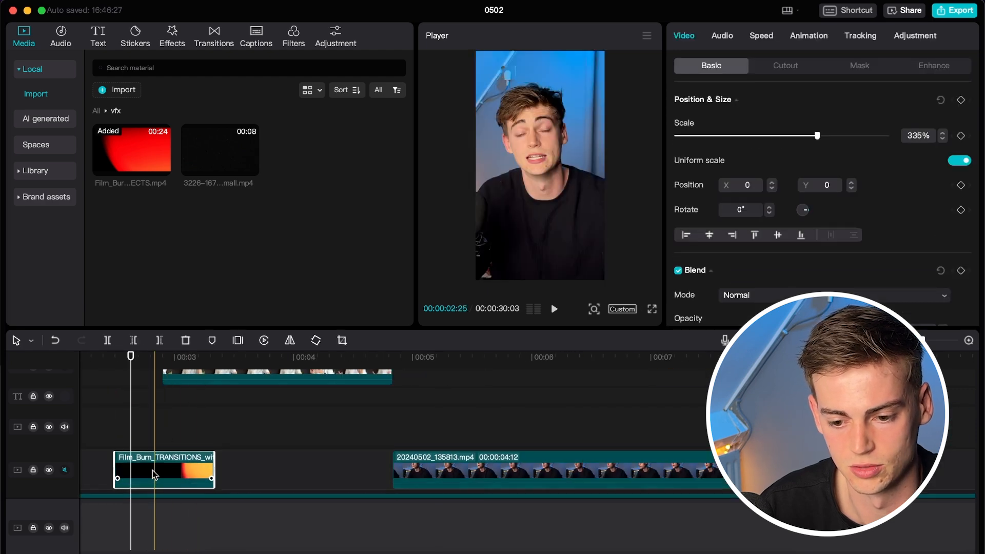
left_click(150, 411)
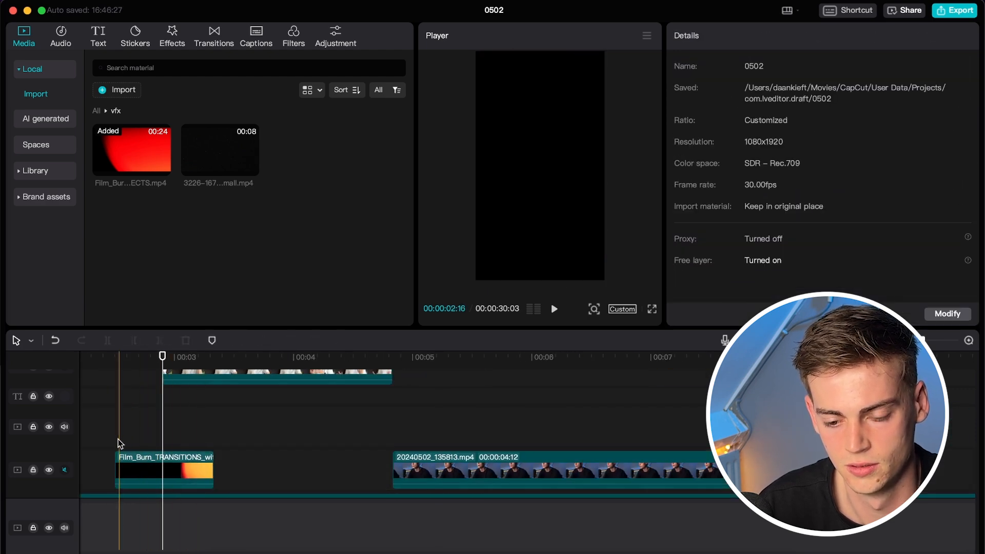
left_click(183, 473)
left_click_drag(156, 479, 136, 478)
left_click(155, 396)
left_click(159, 396)
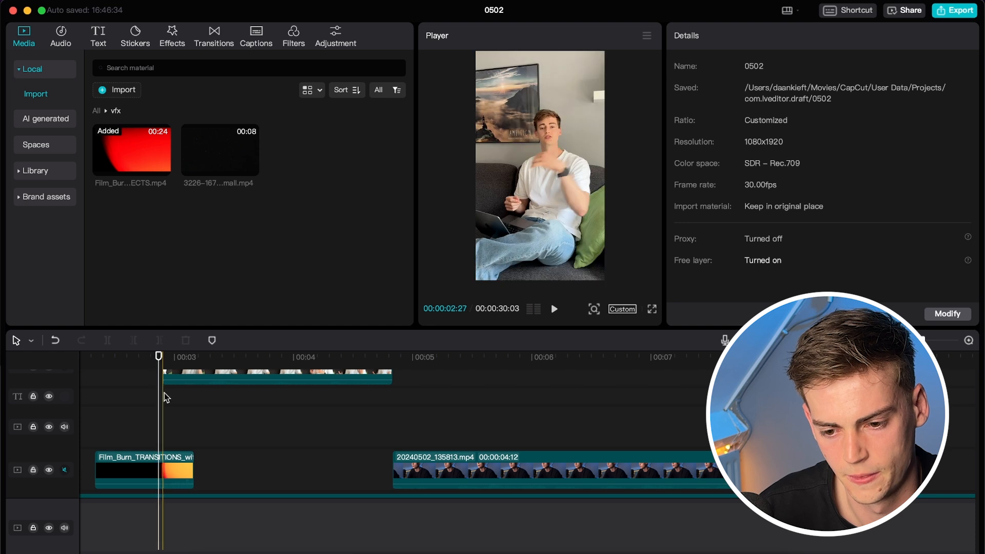
left_click(163, 395)
left_click(163, 465)
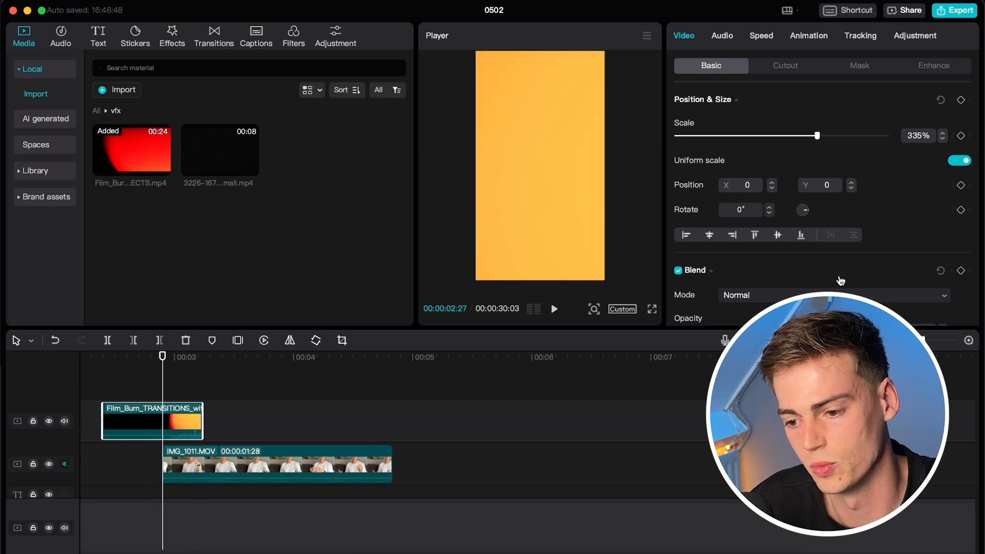
Set the Film_Burn blend mode to Screen and play back the transition.
left_click(806, 294)
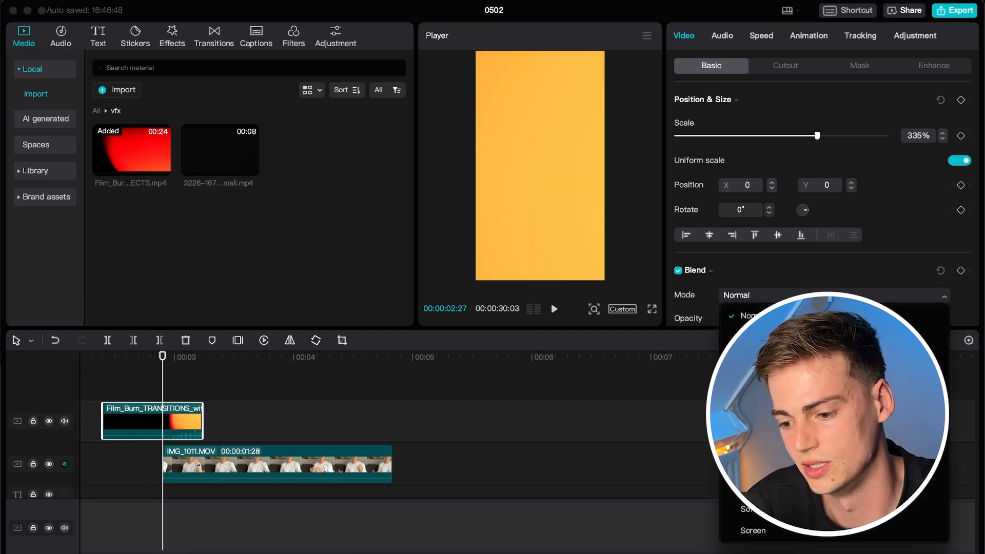
left_click(759, 466)
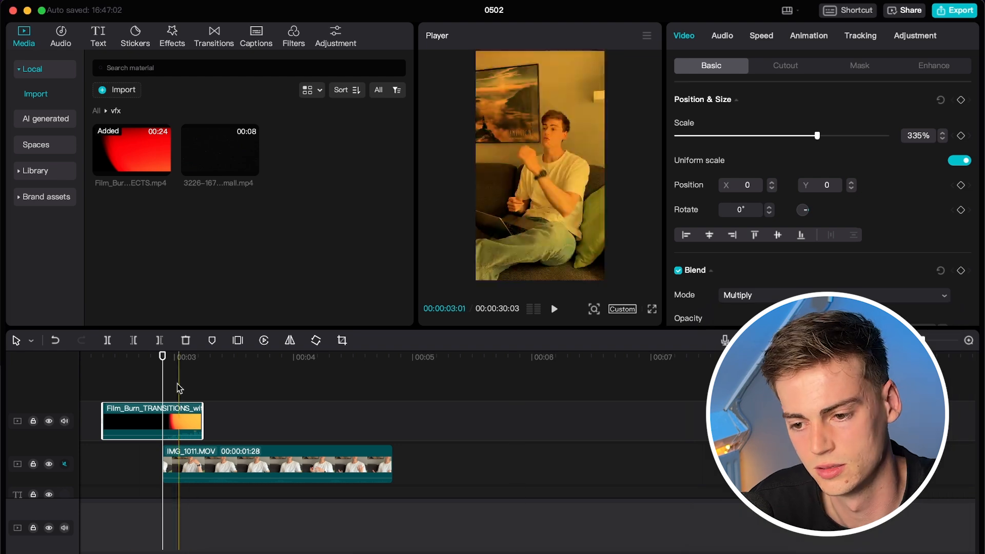
left_click(752, 297)
left_click(753, 315)
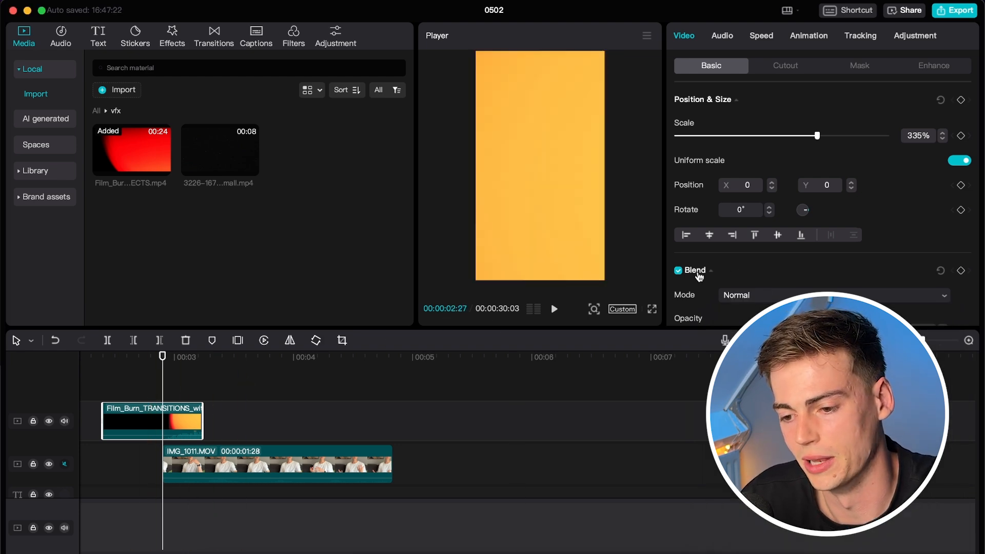
left_click(750, 298)
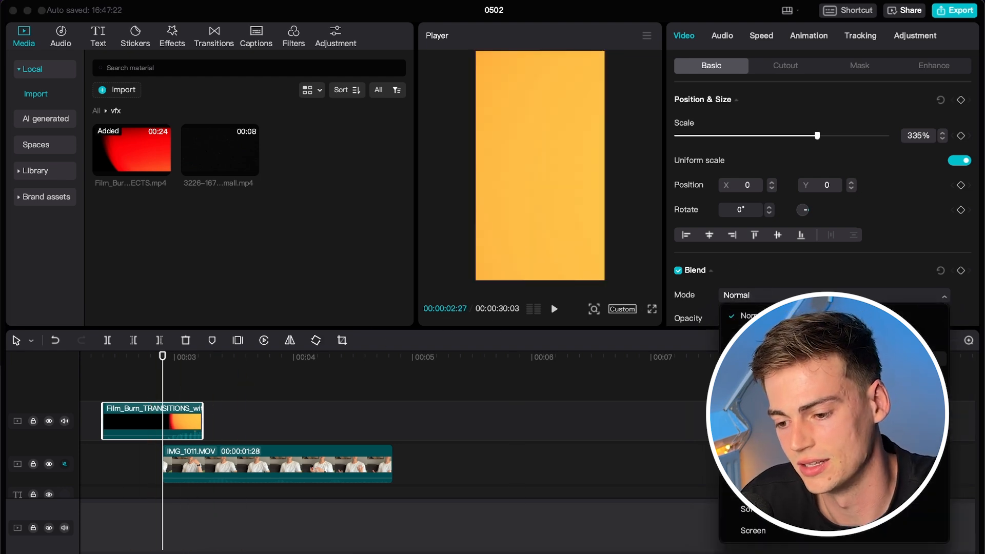
left_click(752, 530)
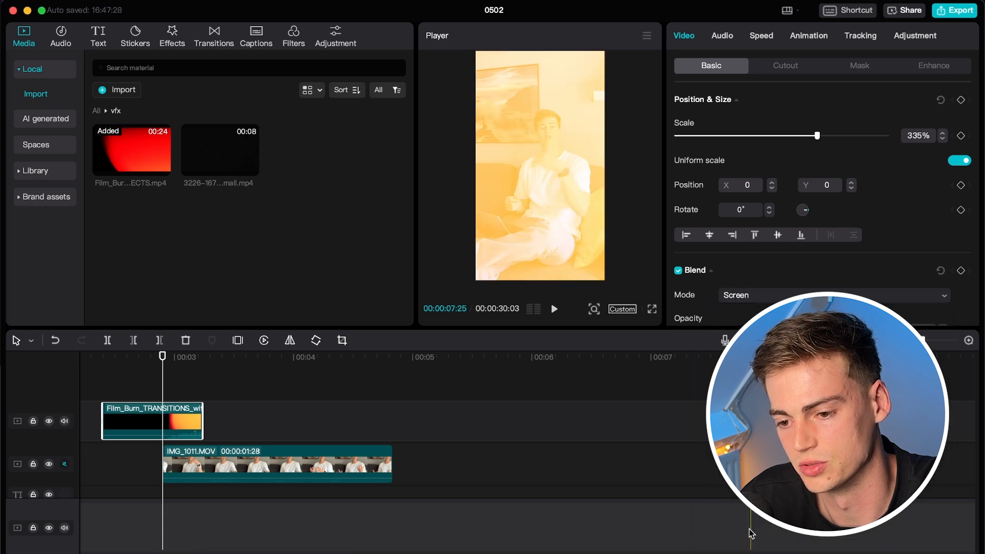
left_click(134, 382)
key("space")
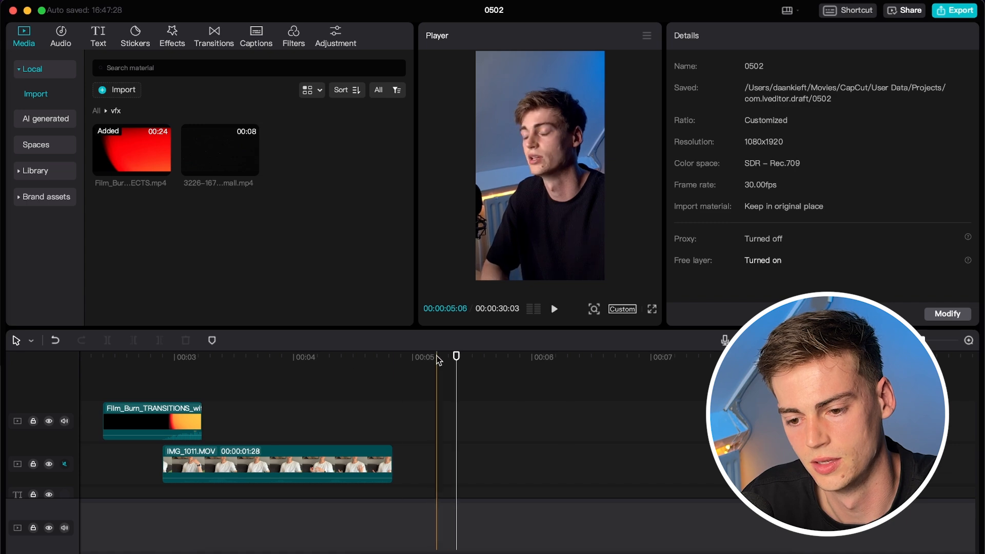
Play back the end of the edit and check the last film-burn clip.
left_click(380, 358)
scroll(432, 373, "down", 5)
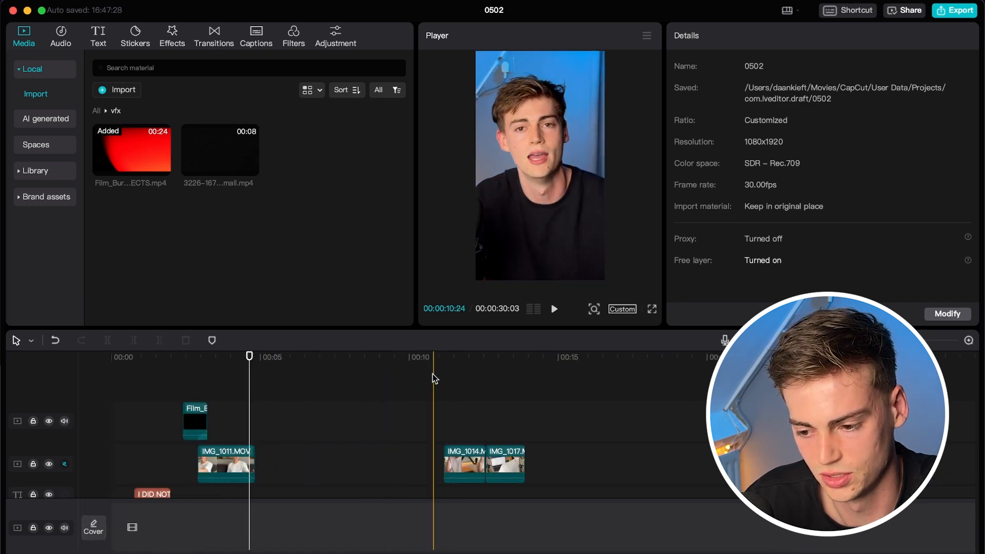
scroll(454, 386, "down", 3)
left_click(529, 436)
key("space")
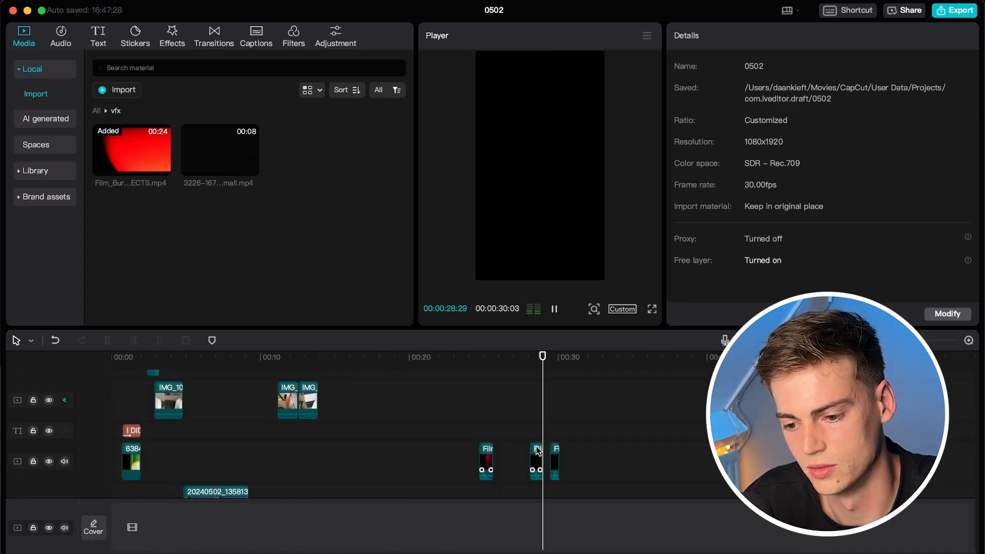
key("space")
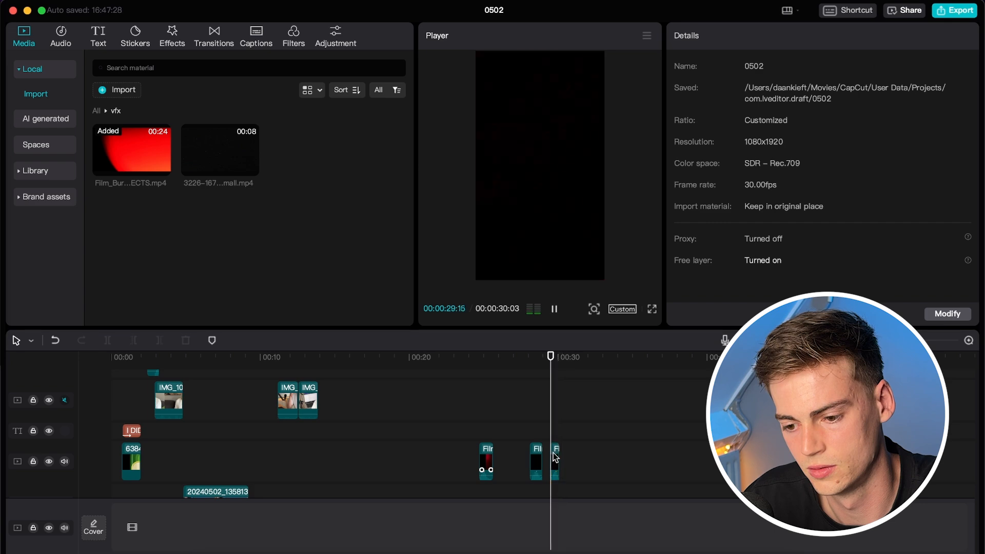
left_click(554, 452)
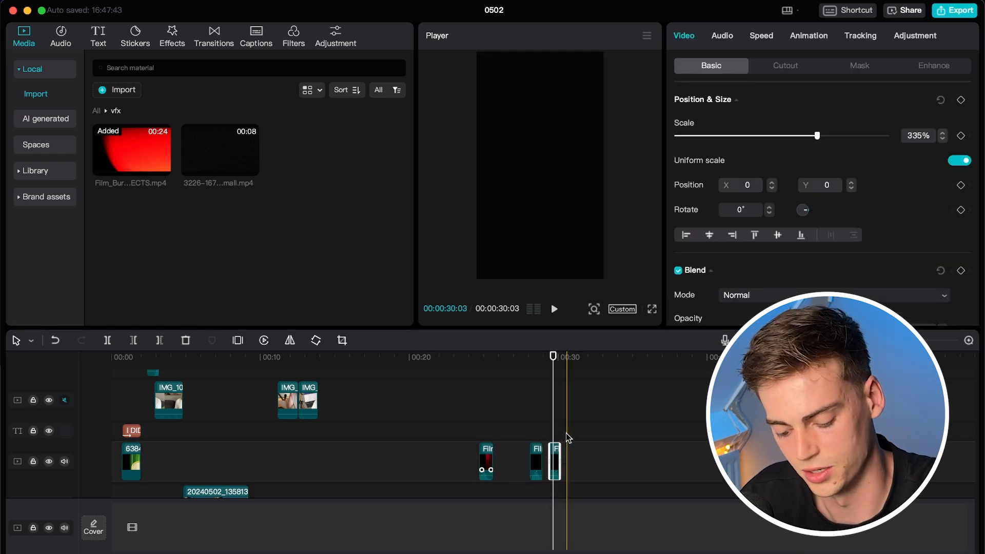
scroll(169, 427, "up", 3)
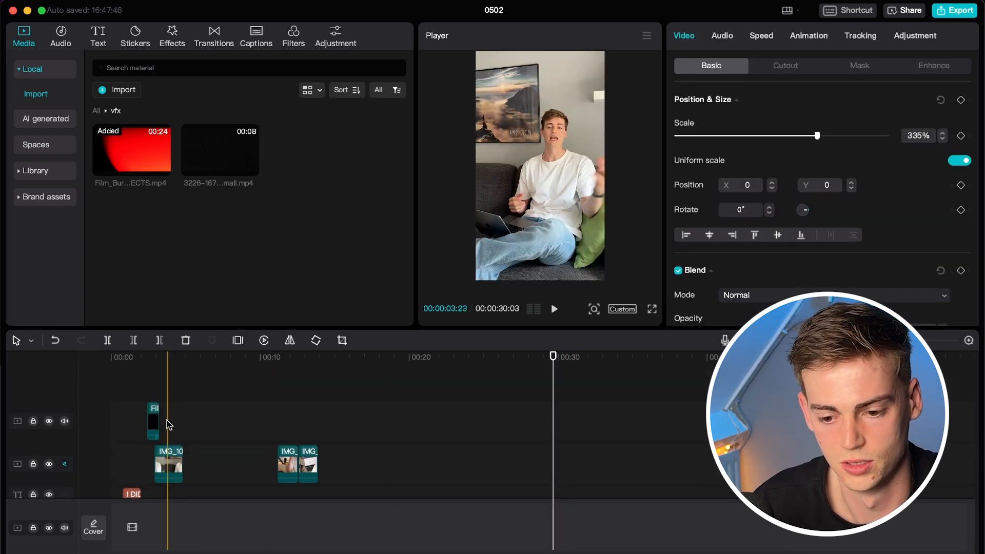
left_click(182, 401)
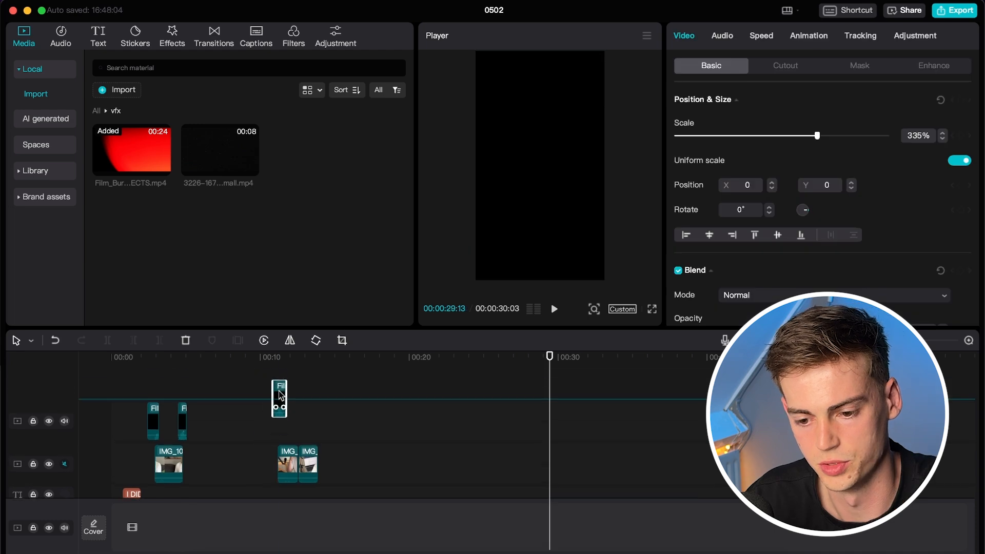
Move a film burn above IMG_1014, blend it in Screen mode, and lower it to -16 dB.
left_click_drag(281, 397, 258, 416)
scroll(278, 403, "up", 5)
scroll(282, 404, "up", 4)
left_click(272, 365)
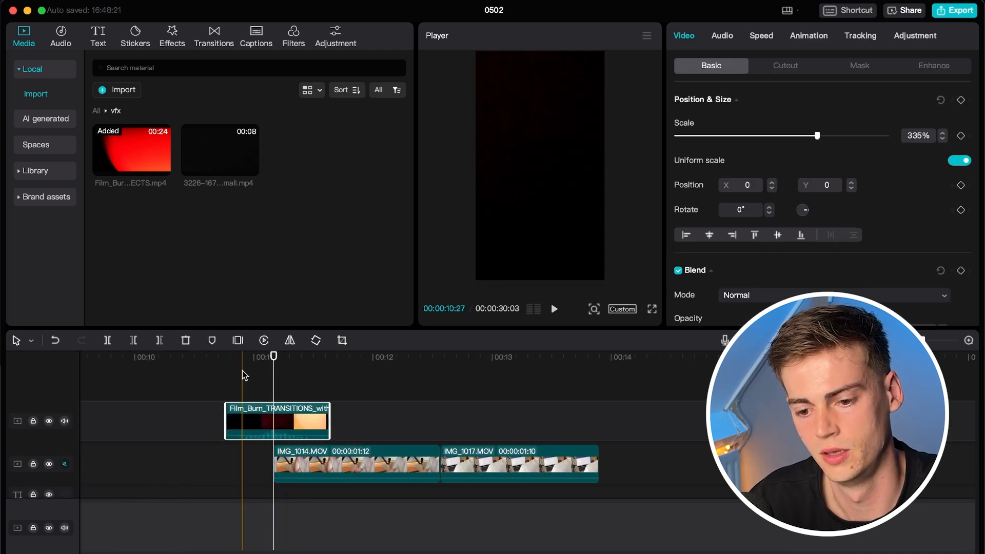
left_click(737, 296)
left_click(777, 537)
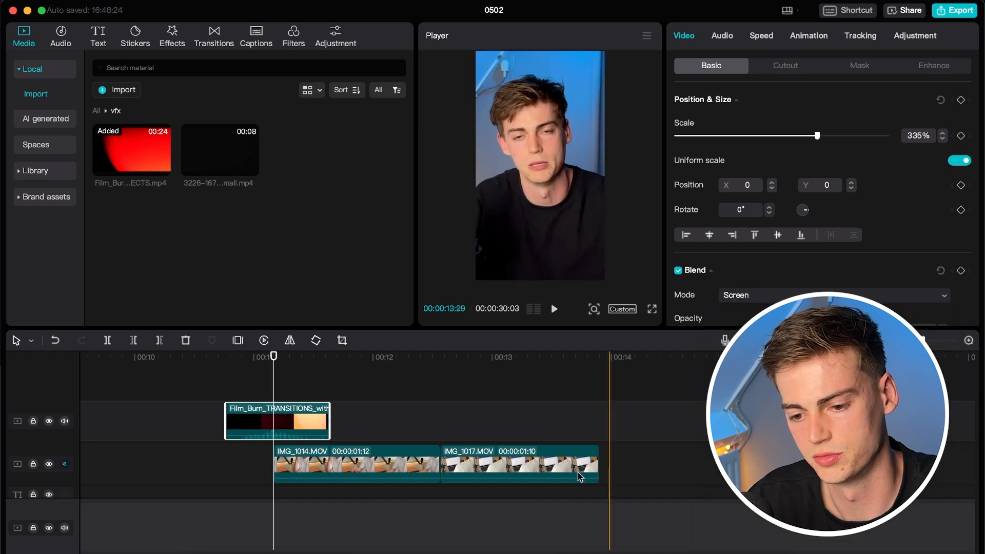
key("space")
left_click_drag(272, 433, 273, 439)
left_click(247, 364)
key("space")
Set the pasted burn's blend mode to Screen.
key("space")
Copy the film burn and paste it over the cut at about 12 s.
scroll(687, 464, "down", 2)
scroll(688, 463, "down", 5)
left_click(253, 394)
key("super+c")
scroll(253, 394, "up", 1)
left_click(479, 395)
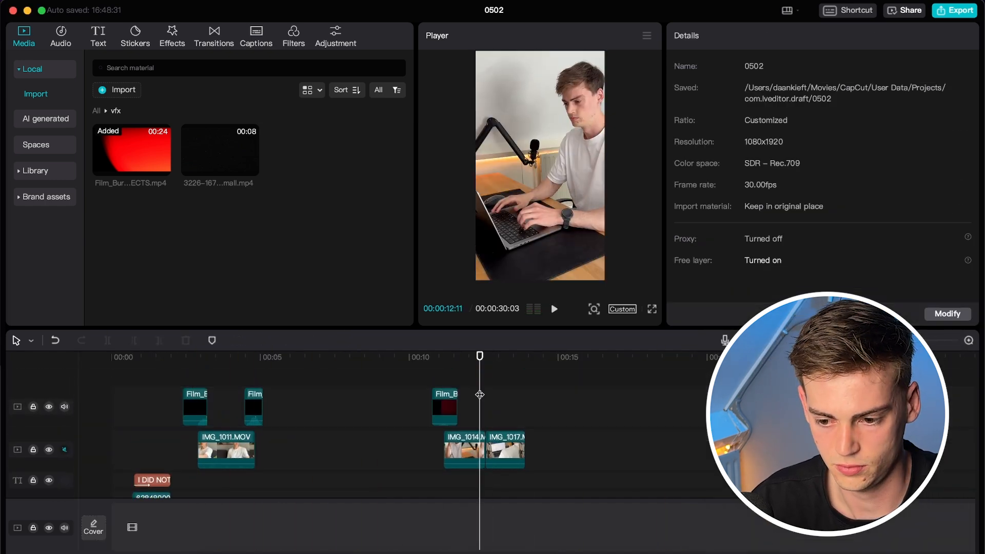
key("super+v")
left_click_drag(489, 471, 528, 407)
scroll(478, 362, "up", 5)
left_click(509, 365)
key("space")
key("space")
left_click(529, 365)
left_click(827, 295)
left_click(752, 531)
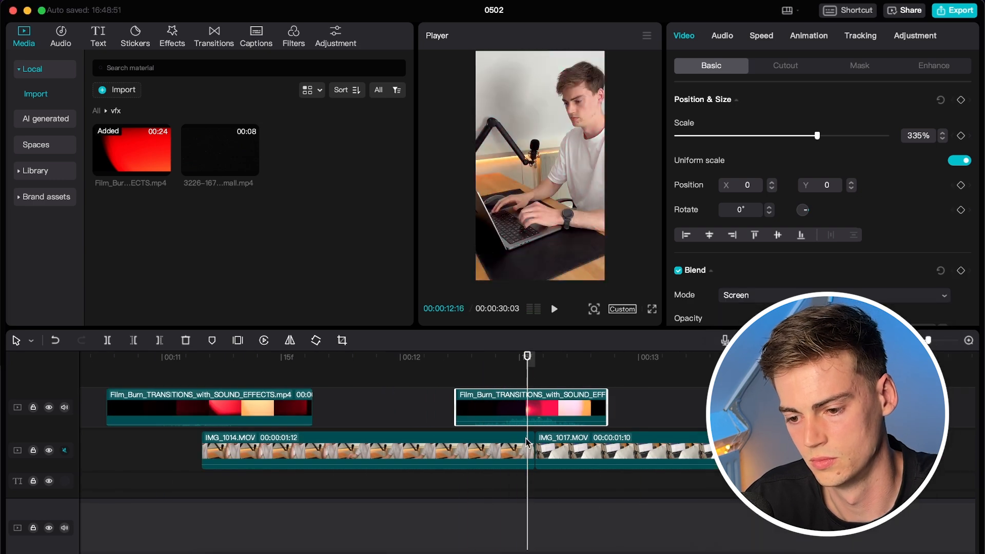
Paste another film-burn copy and shift it over a b-roll cut.
scroll(394, 429, "down", 5)
left_click(152, 405)
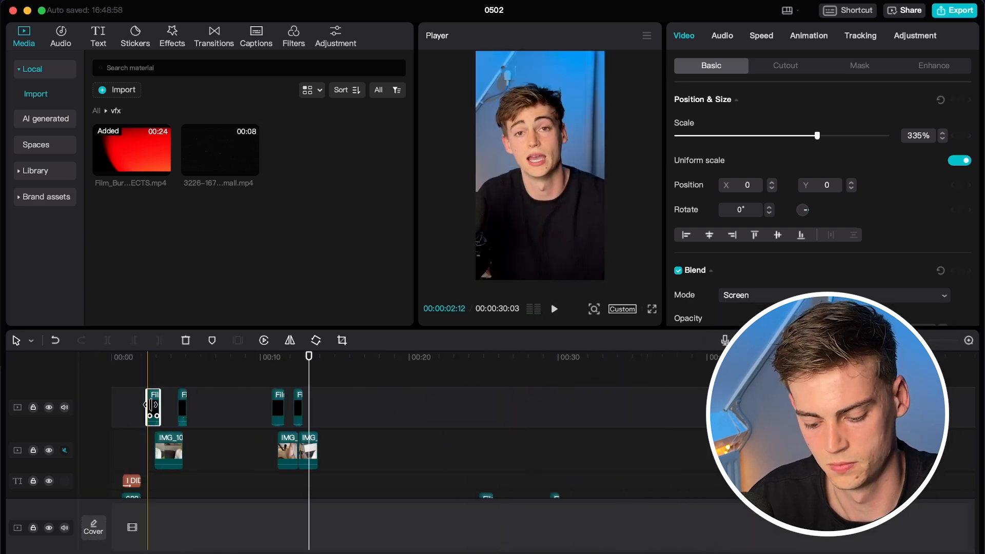
left_click(312, 373)
key("super+v")
scroll(308, 382, "up", 5)
left_click_drag(239, 410, 258, 420)
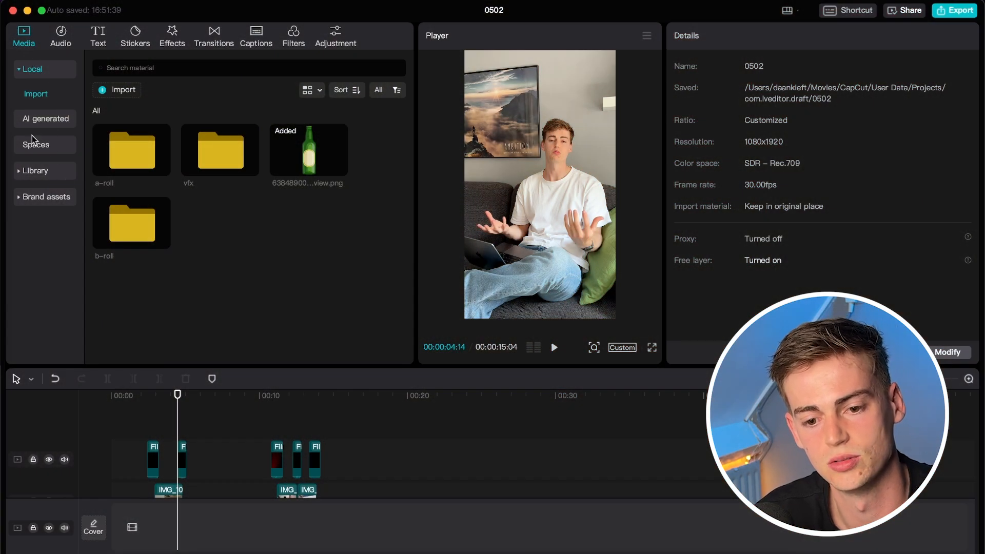
Find the BLUESCREEN stock clip and place it on a top track starting at 00:00.
left_click(36, 171)
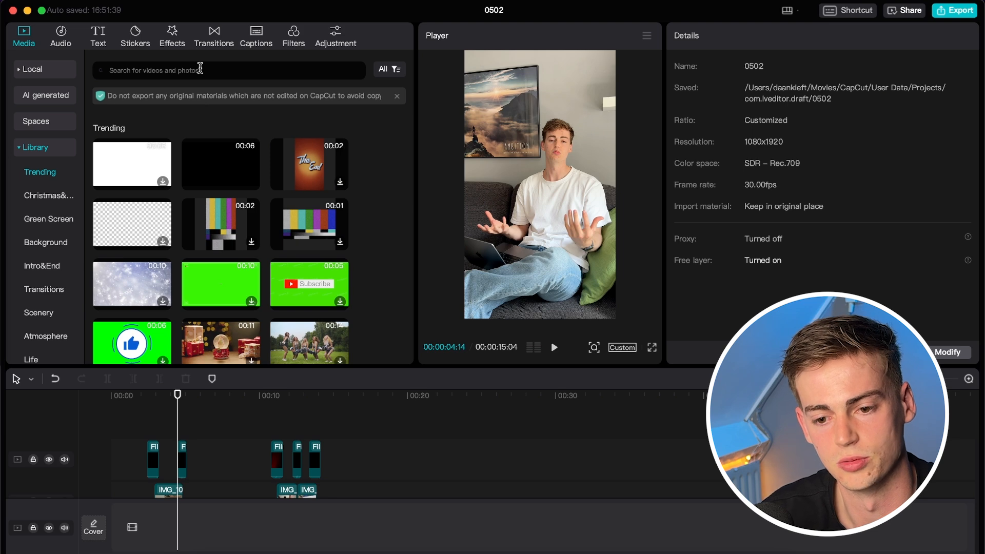
left_click(200, 70)
type("BLUESCREEN")
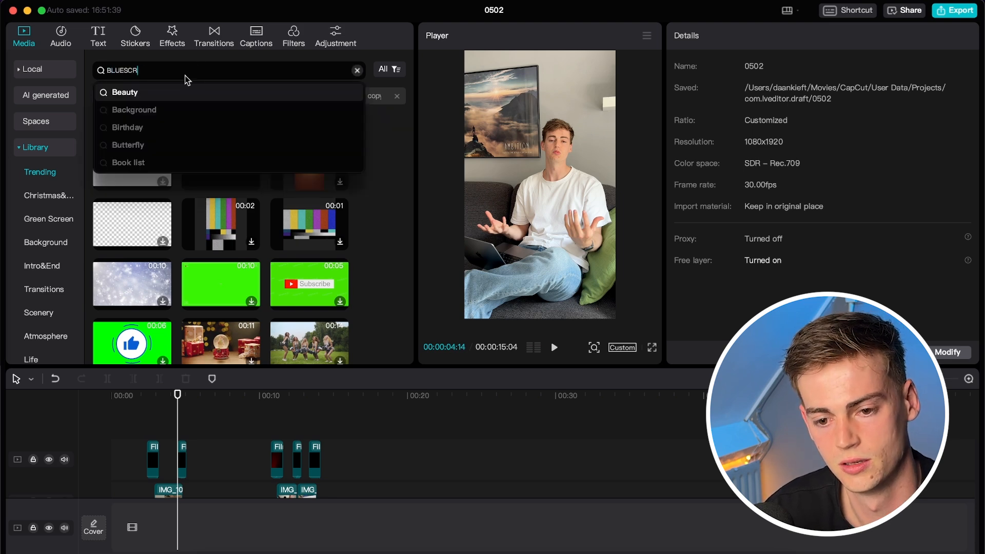
key("Return")
key("Caps_Lock")
left_click_drag(124, 177, 138, 422)
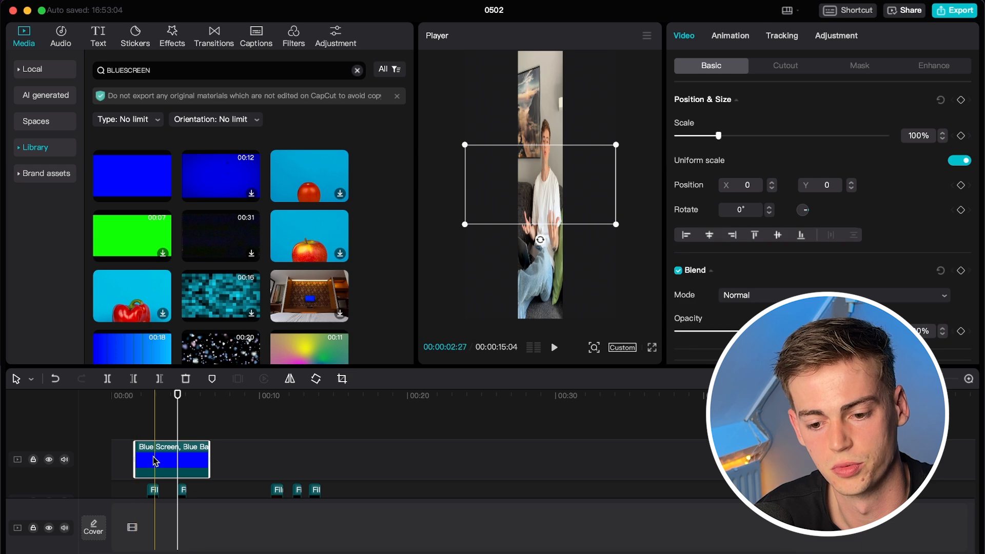
left_click_drag(155, 462, 131, 462)
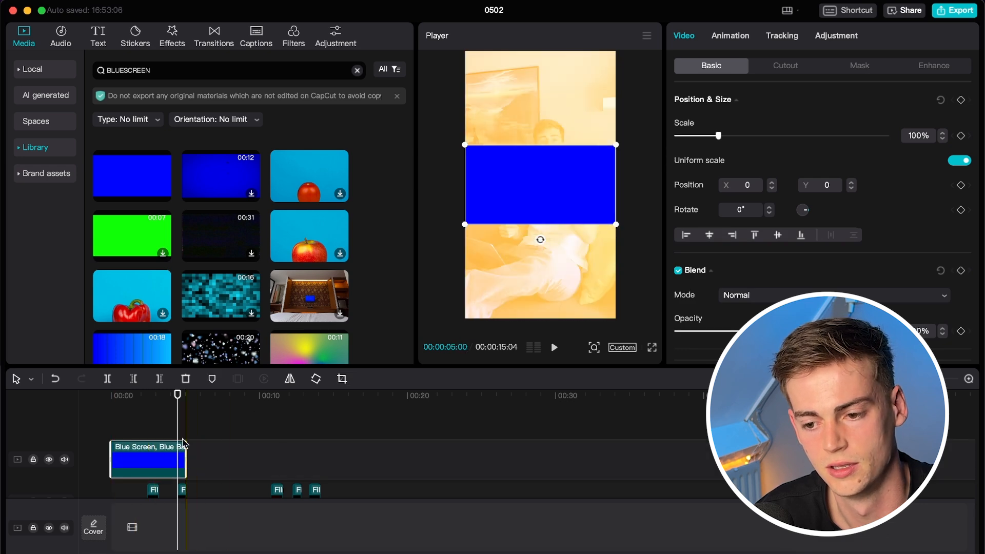
Scale the blue screen to 405%, stretch it across the whole video, and export.
left_click_drag(616, 224, 801, 323)
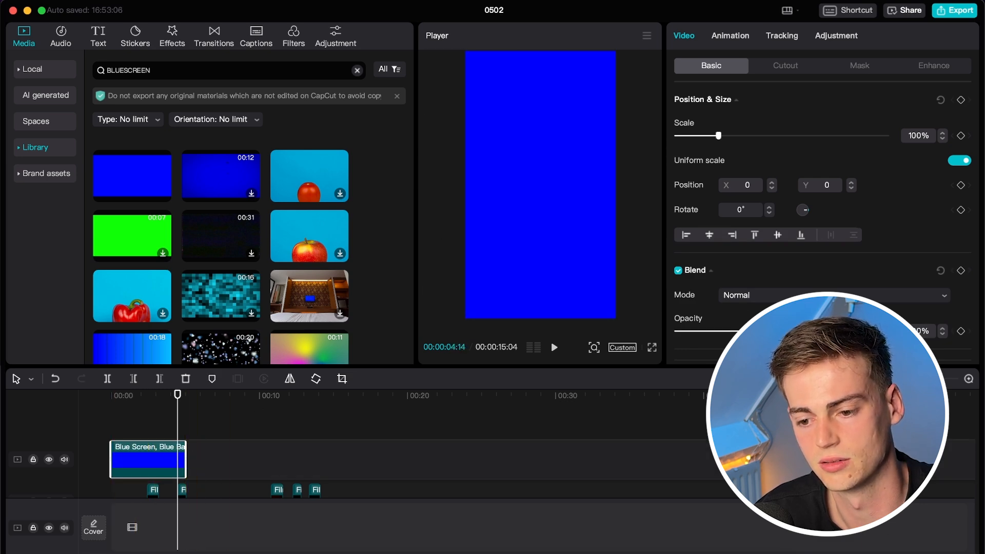
left_click_drag(186, 458, 373, 450)
scroll(341, 448, "down", 3)
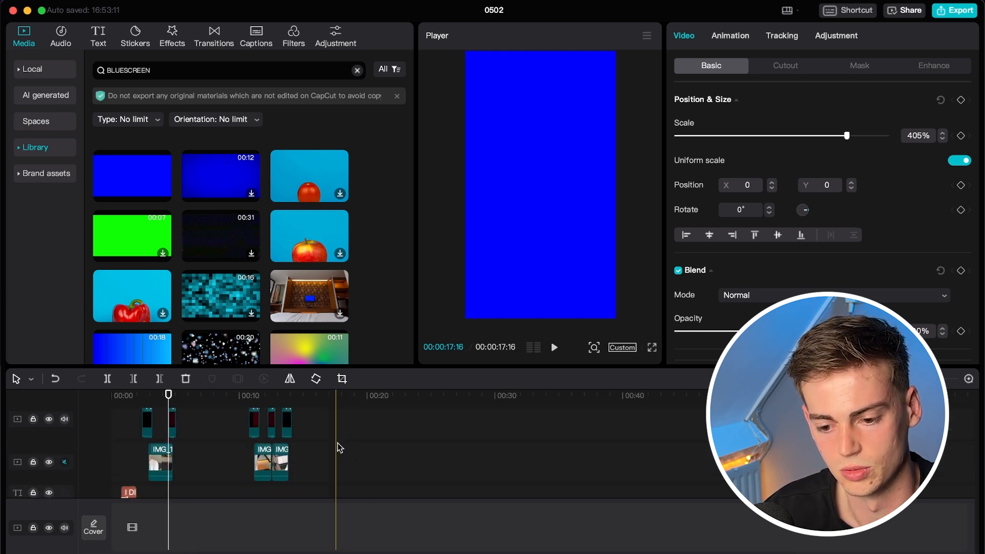
scroll(337, 448, "down", 4)
scroll(302, 447, "up", 2)
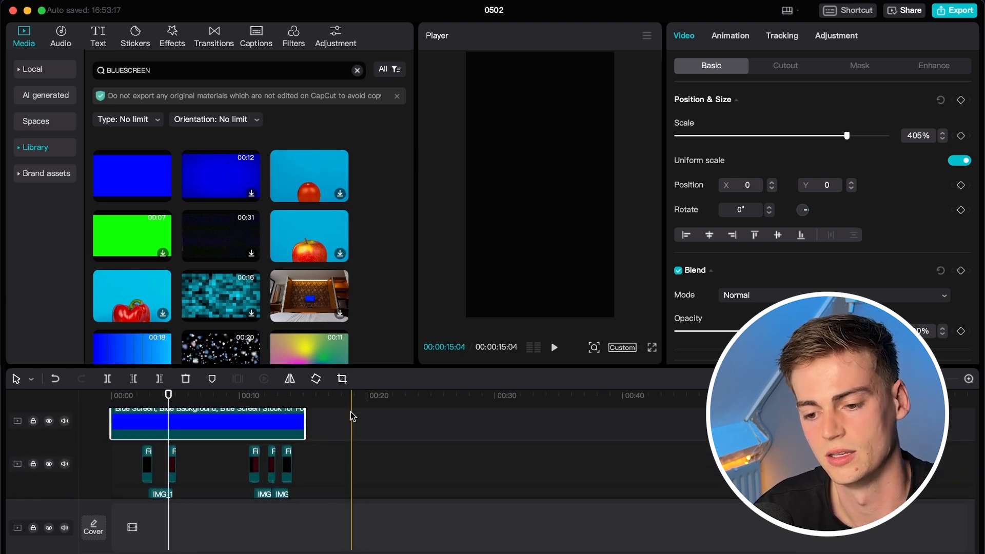
scroll(139, 458, "up", 1)
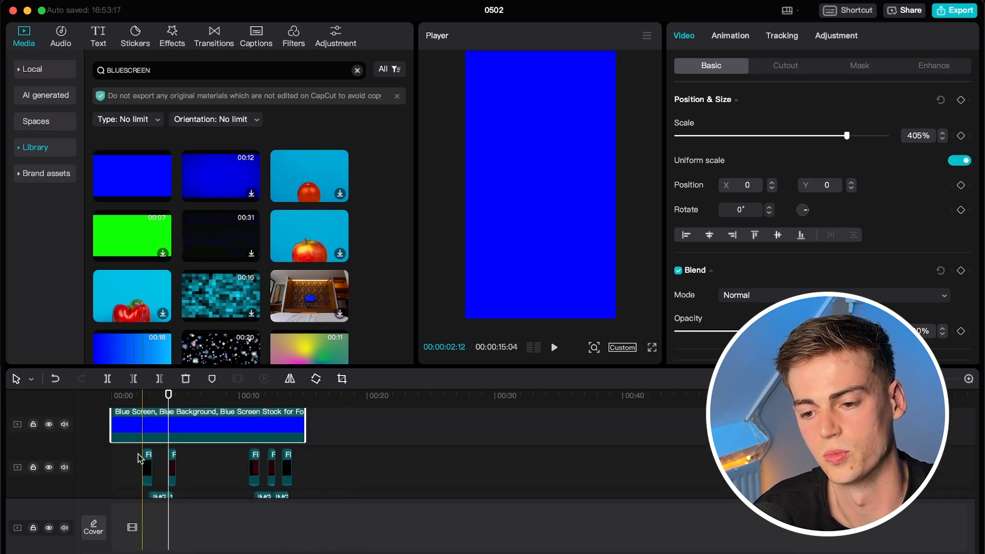
scroll(139, 458, "up", 2)
left_click(941, 15)
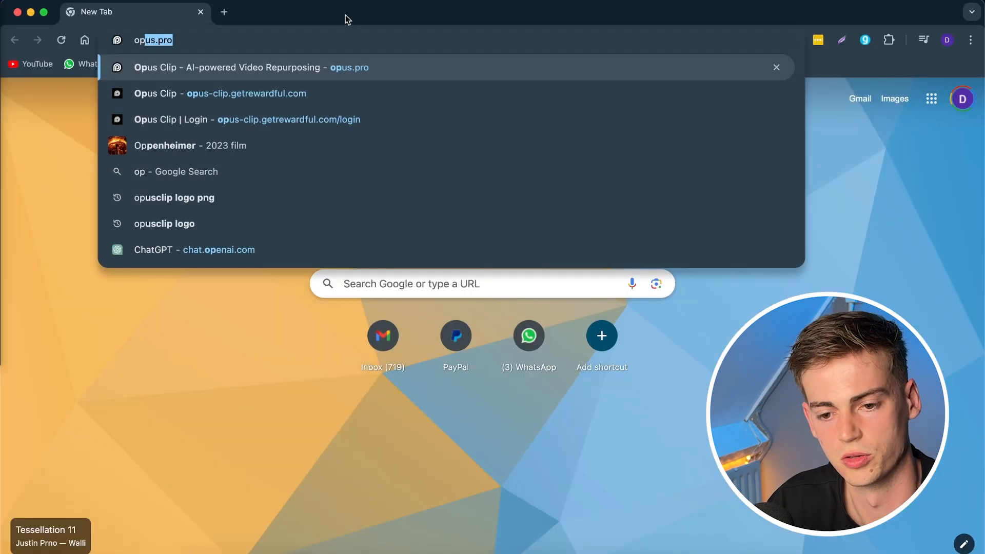
key("Return")
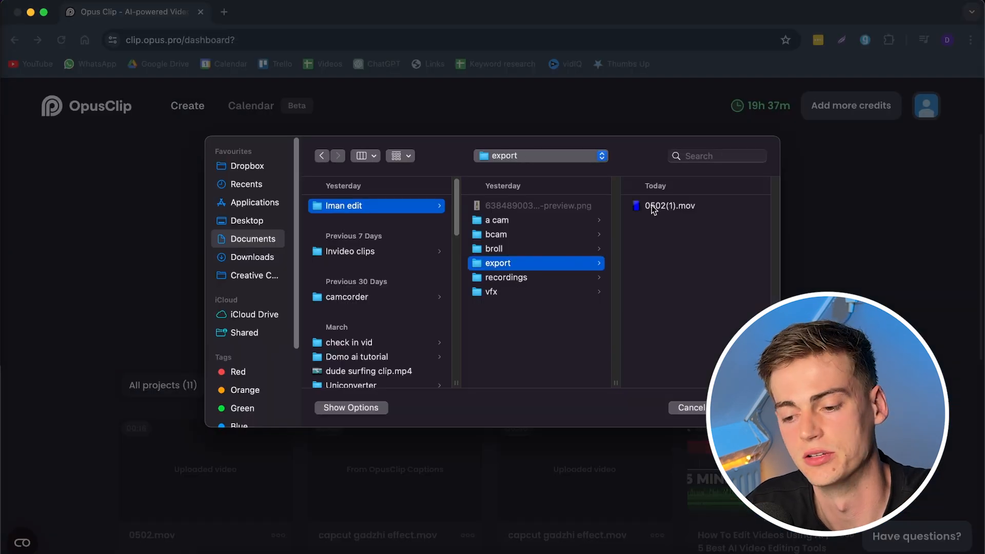
Upload 0502(1).mov to OpusClip with 'Only add caption without clipping' switched on.
double_click(653, 208)
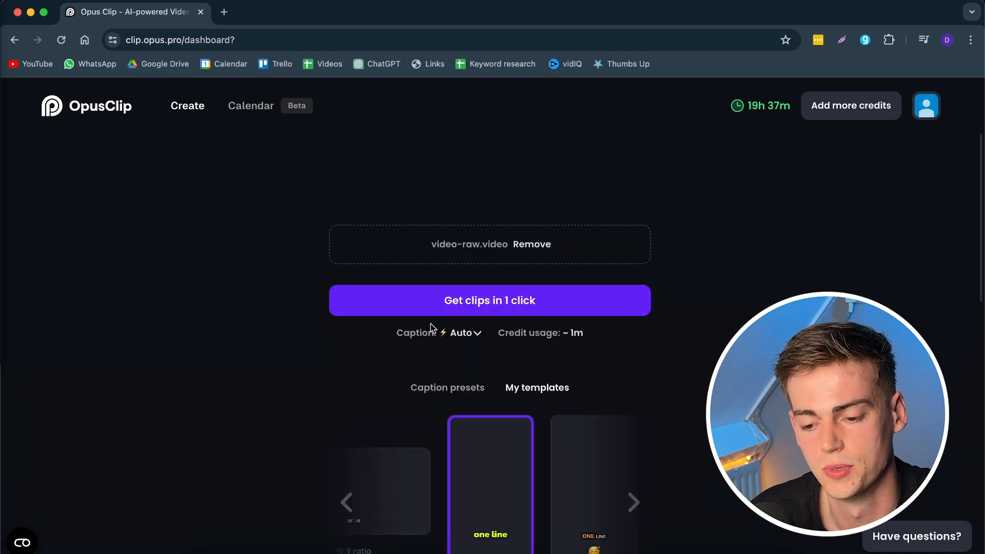
scroll(531, 325, "down", 1)
scroll(531, 325, "down", 3)
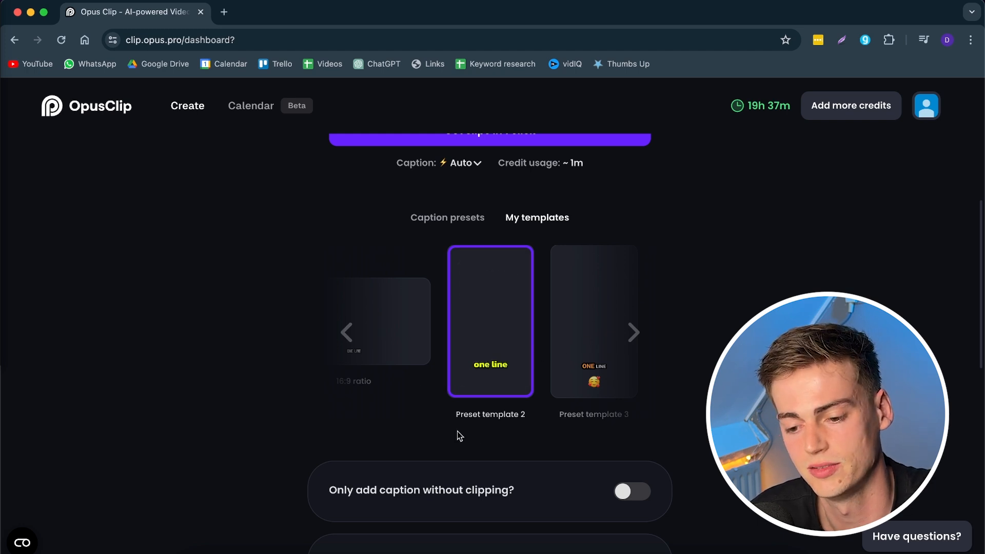
scroll(495, 256, "down", 2)
scroll(473, 331, "down", 2)
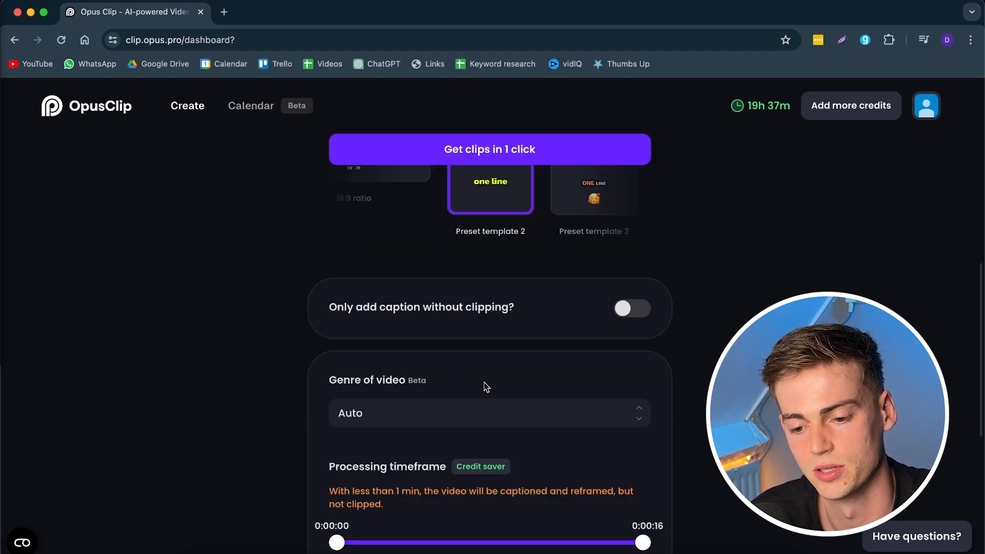
left_click(635, 308)
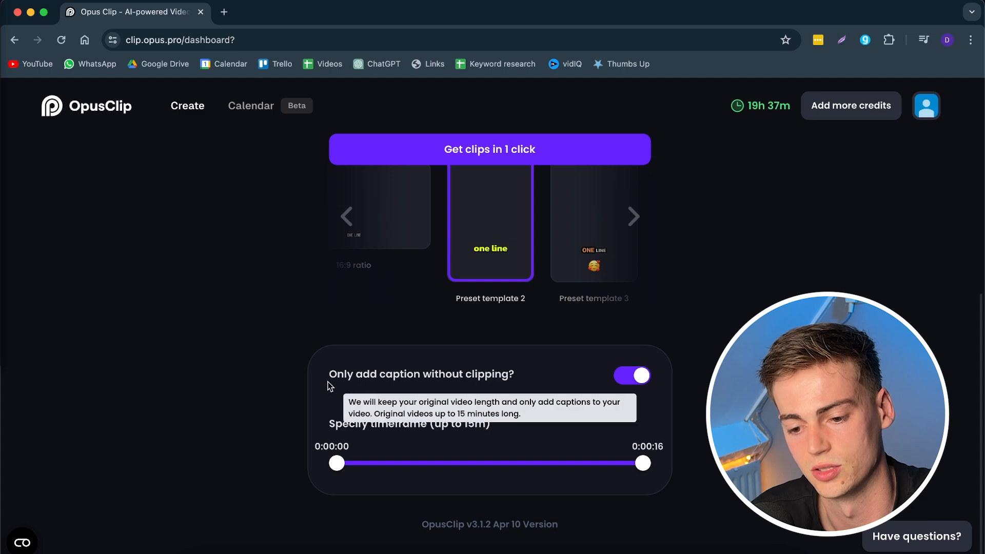
scroll(490, 264, "up", 5)
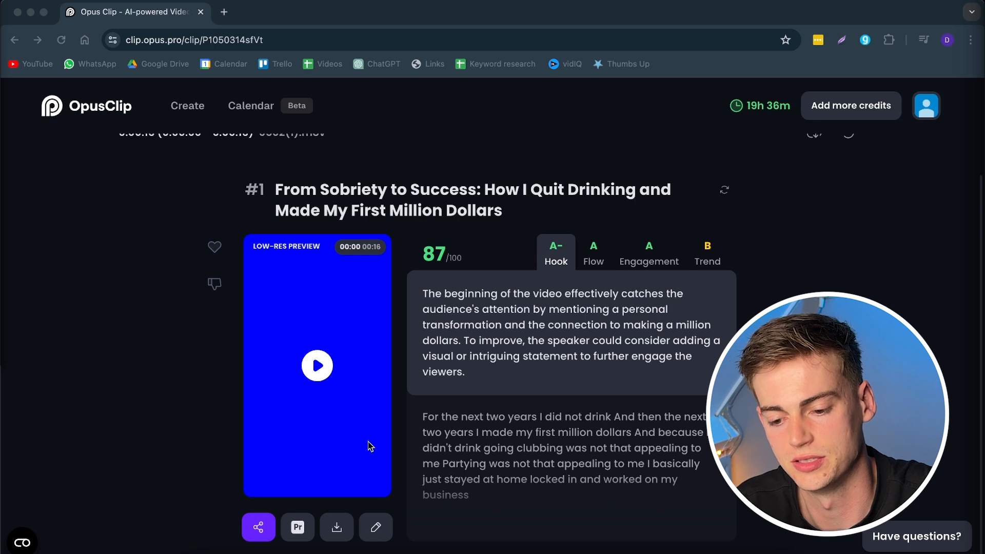
Turn off Font shadow in clip #1's caption Design settings.
left_click(380, 527)
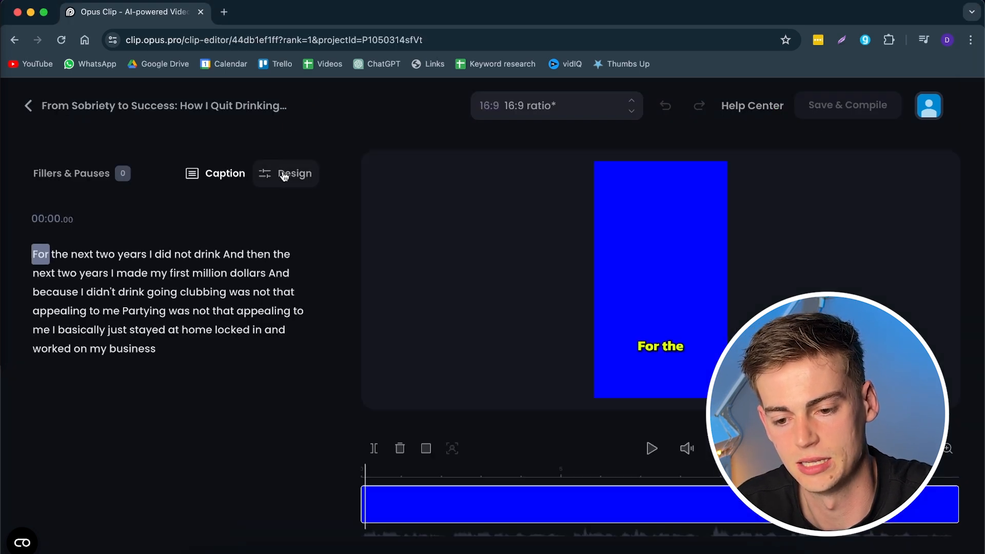
left_click(279, 172)
scroll(179, 350, "down", 10)
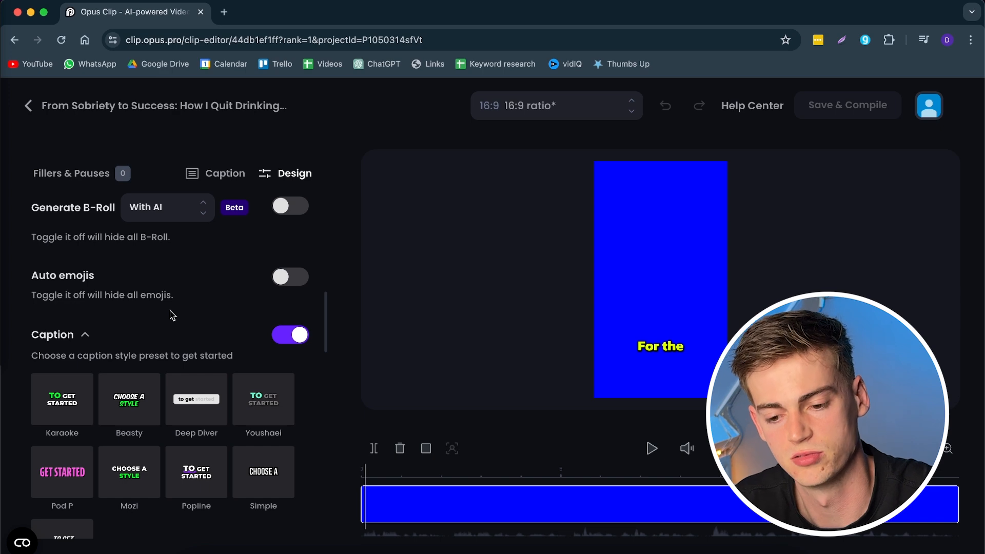
scroll(195, 323, "down", 10)
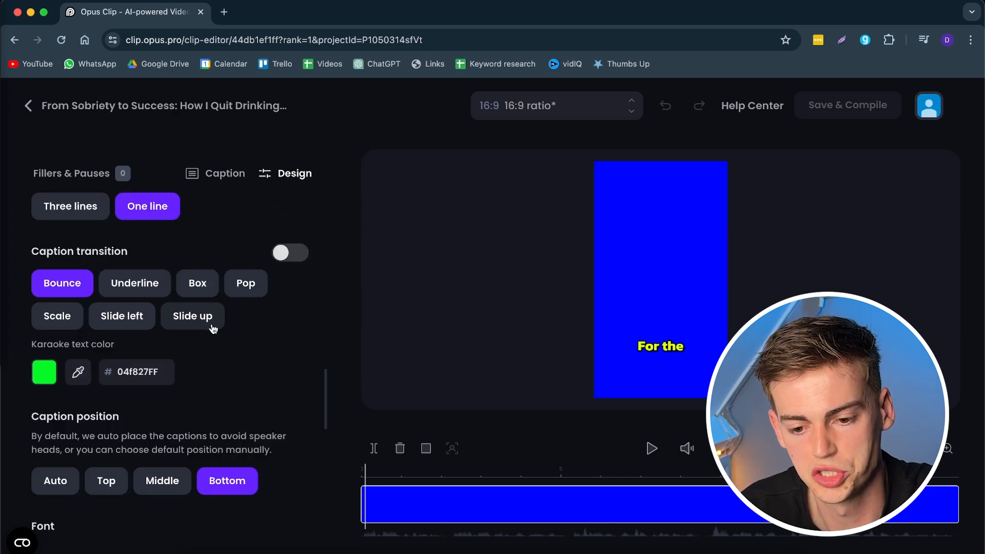
scroll(183, 318, "down", 7)
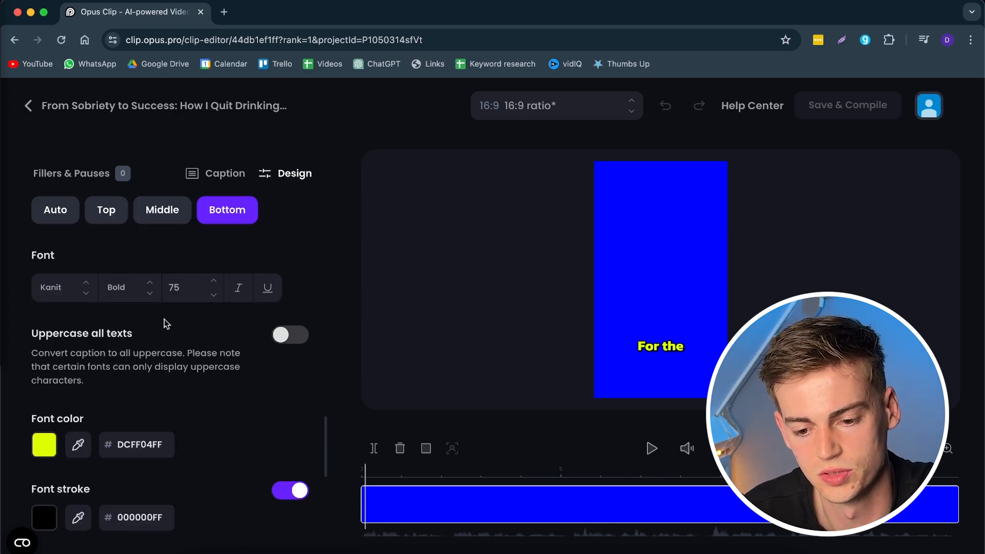
scroll(169, 344, "down", 3)
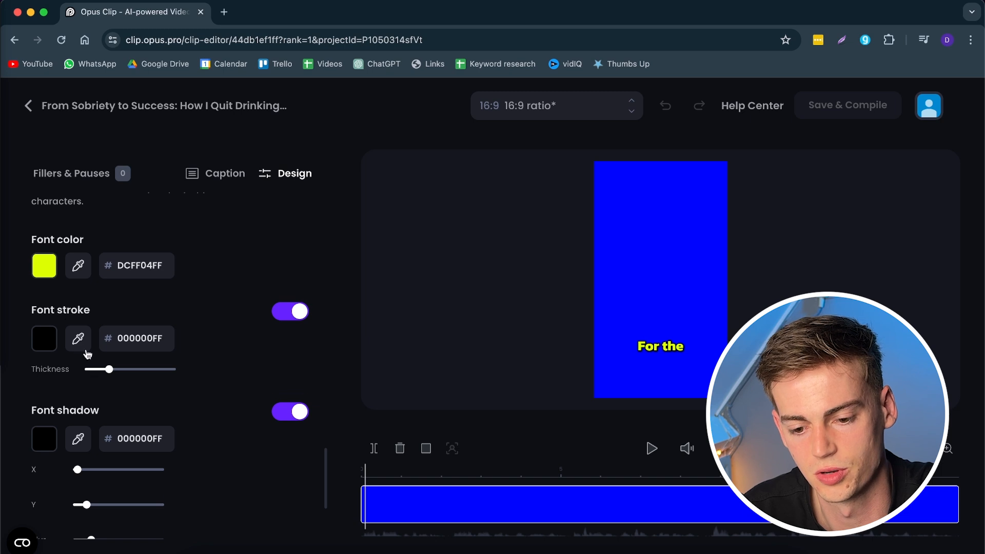
scroll(87, 355, "down", 1)
scroll(196, 325, "down", 2)
scroll(170, 328, "up", 2)
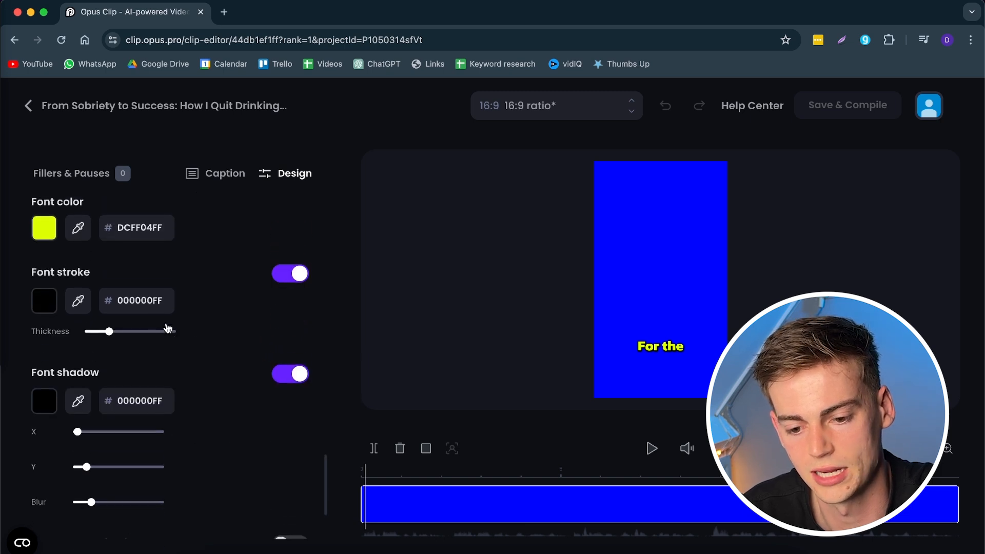
scroll(152, 341, "down", 3)
left_click(290, 314)
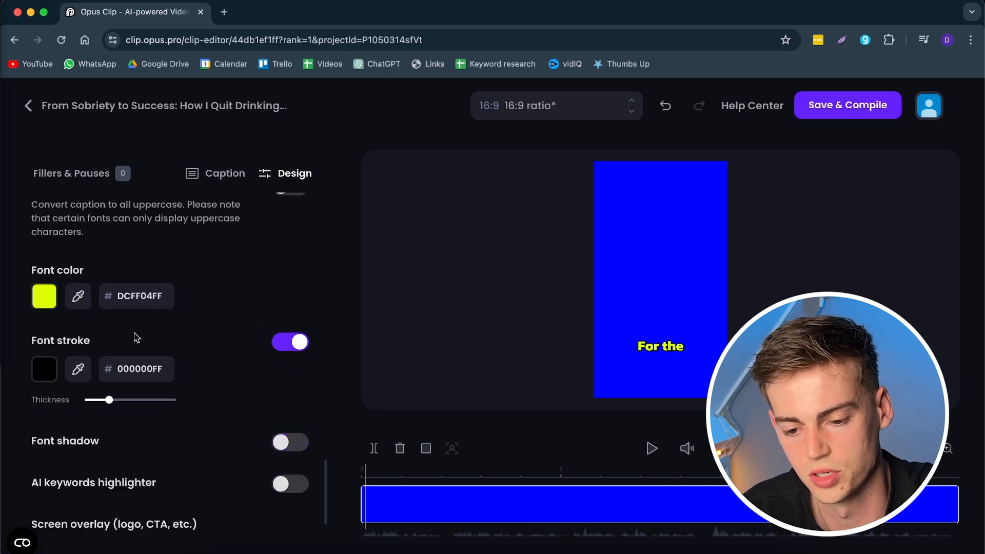
scroll(164, 339, "down", 1)
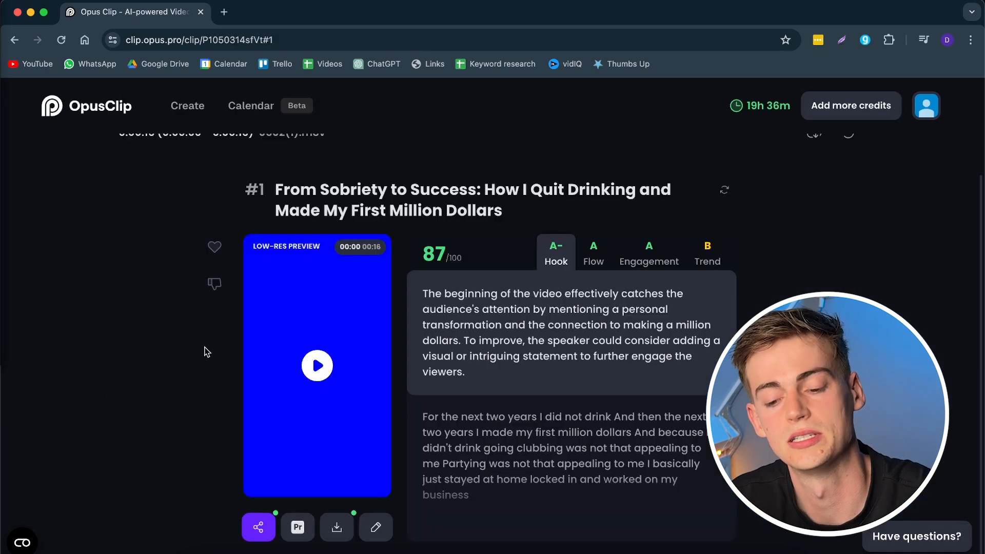
Download the edited caption clip and bring it into CapCut from the Downloads folder.
left_click(333, 532)
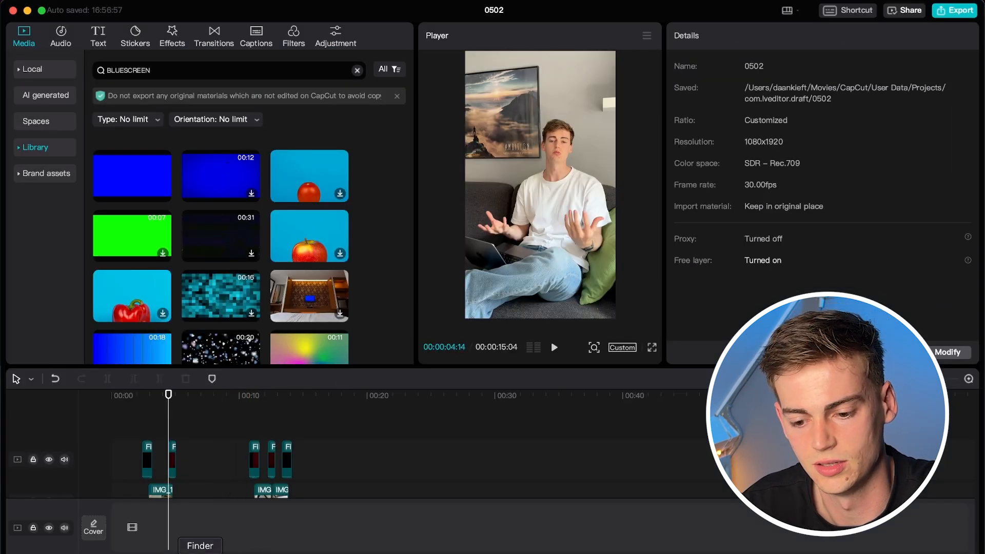
left_click(198, 550)
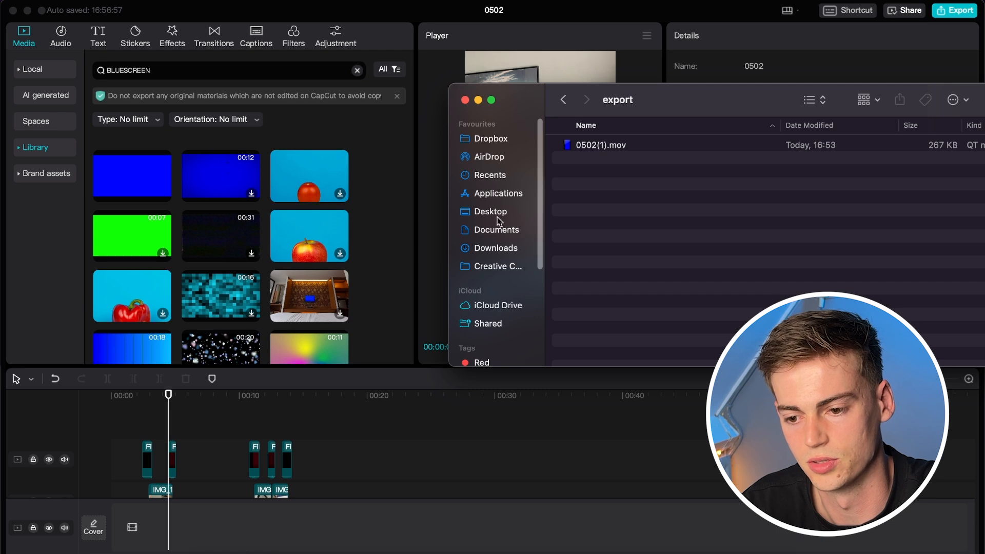
left_click(493, 248)
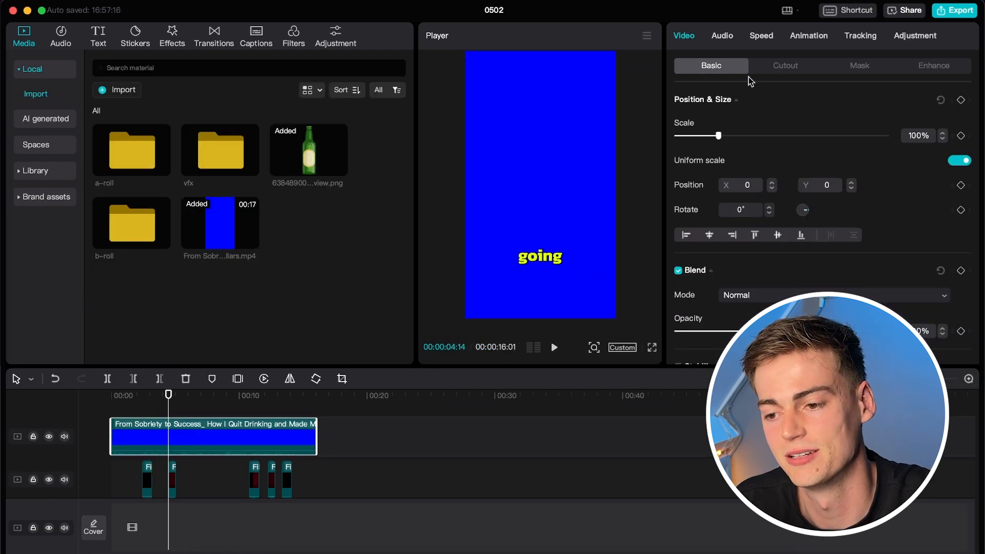
Chroma-key out the caption clip's blue background and return the playhead to the start.
left_click(783, 66)
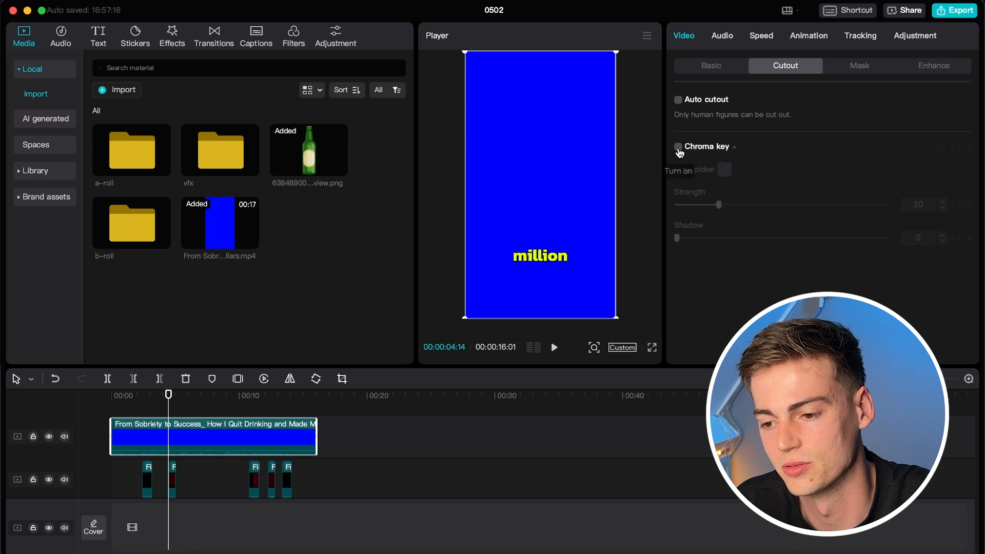
left_click(677, 147)
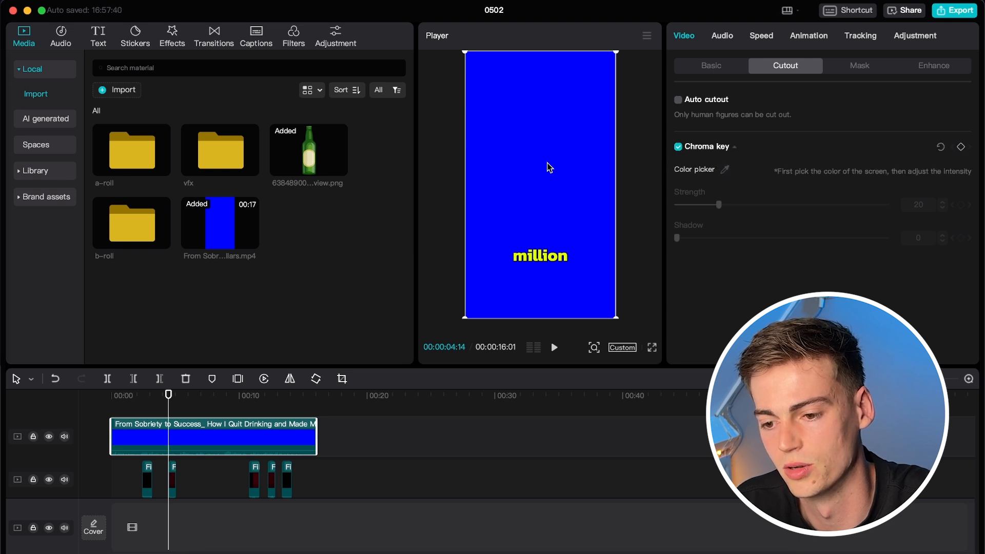
left_click(560, 169)
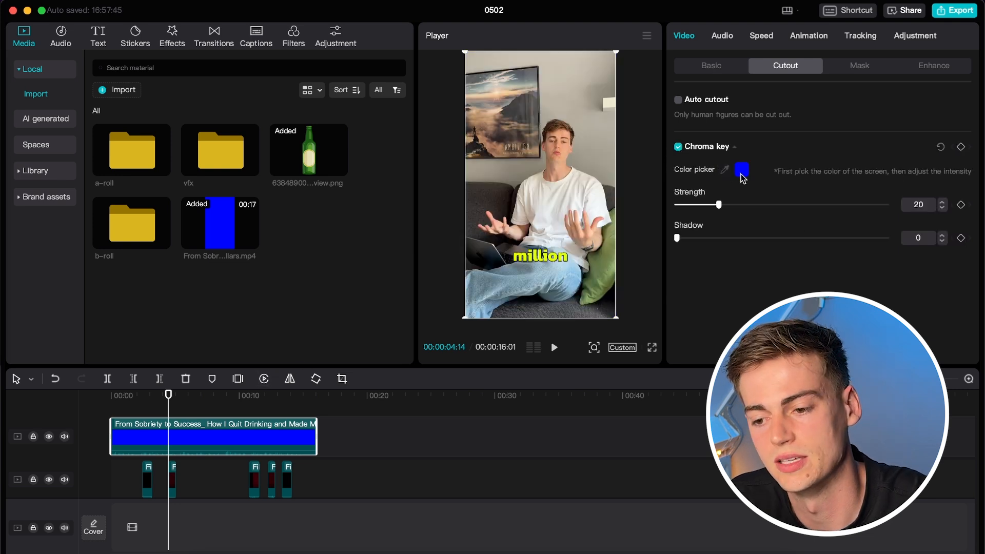
left_click_drag(131, 398, 104, 398)
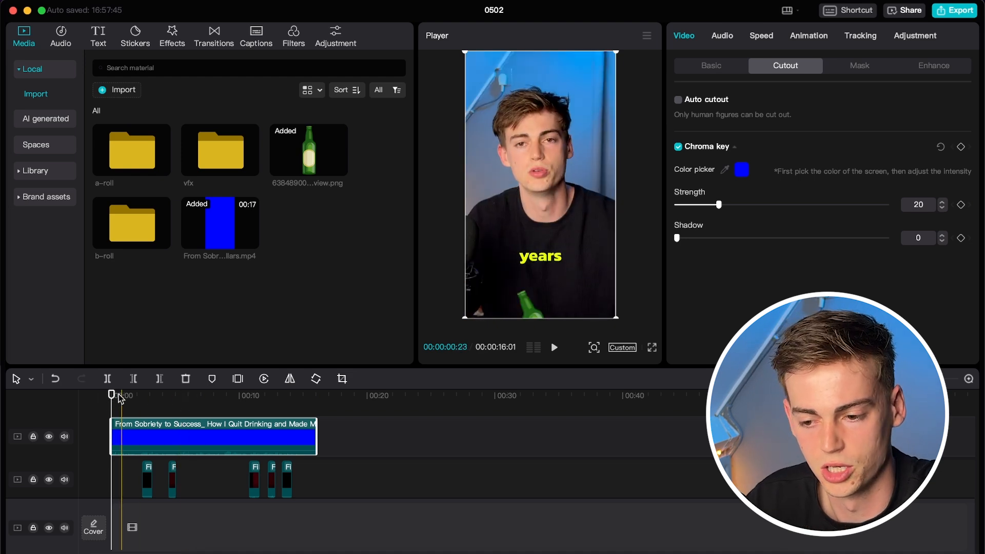
Split the caption clip before the I DID NOT DRINK title, remove that part, and mute it.
key("super+equal")
key("super+equal")
key("super+equal")
key("super+equal")
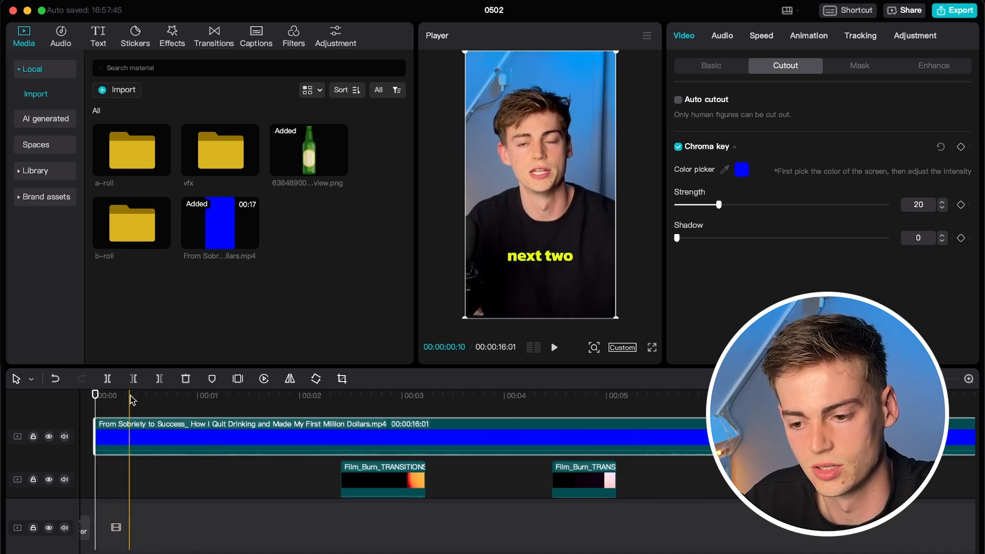
left_click(211, 396)
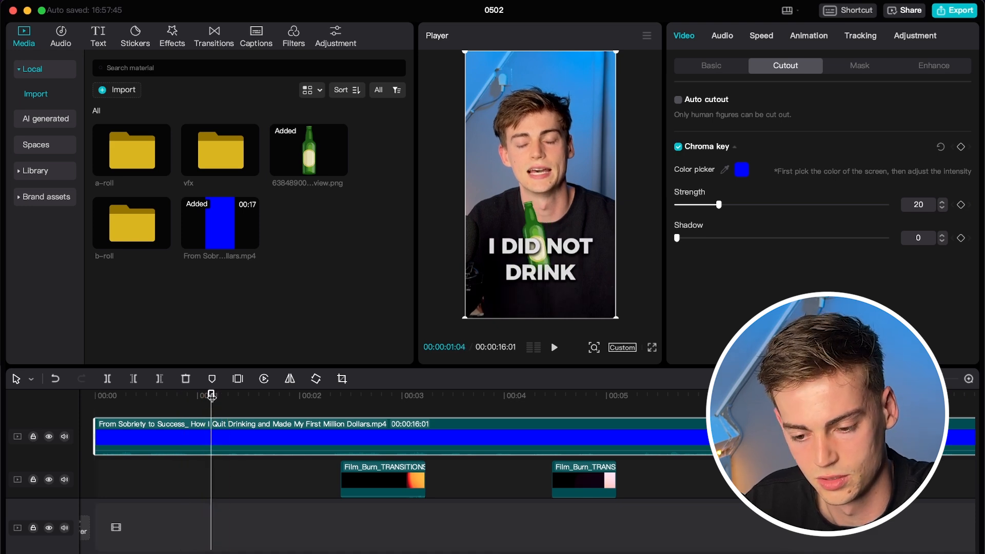
key("super+b")
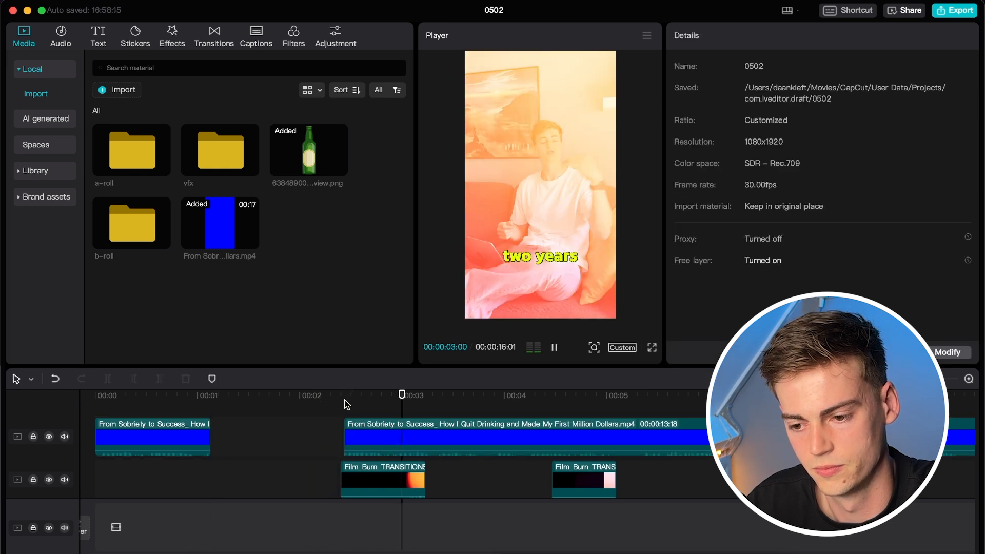
key("space")
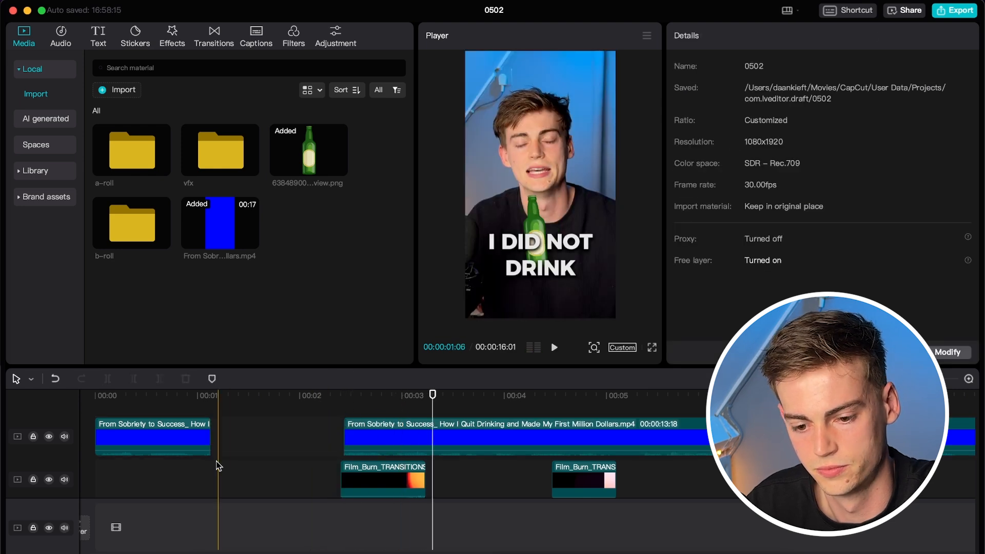
left_click(64, 436)
left_click(357, 397)
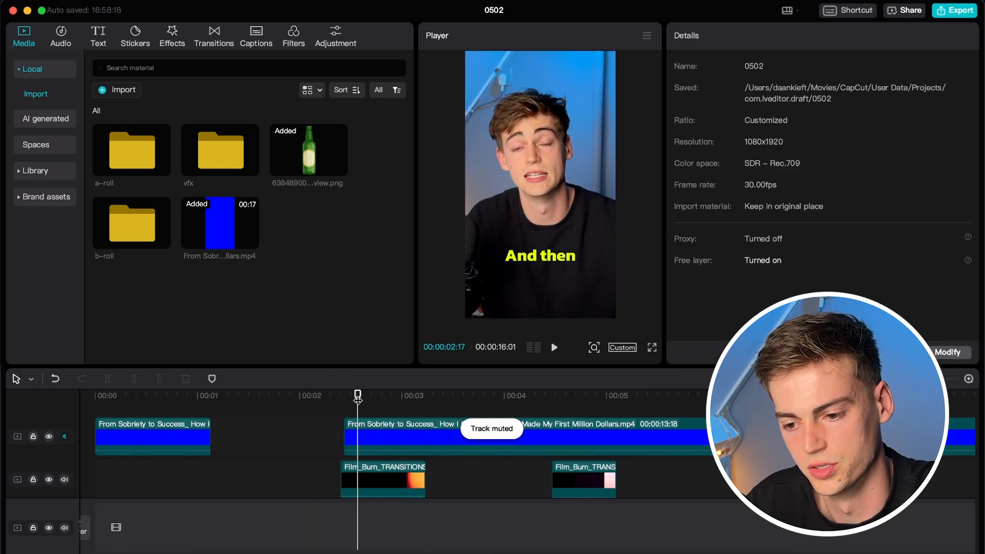
key("space")
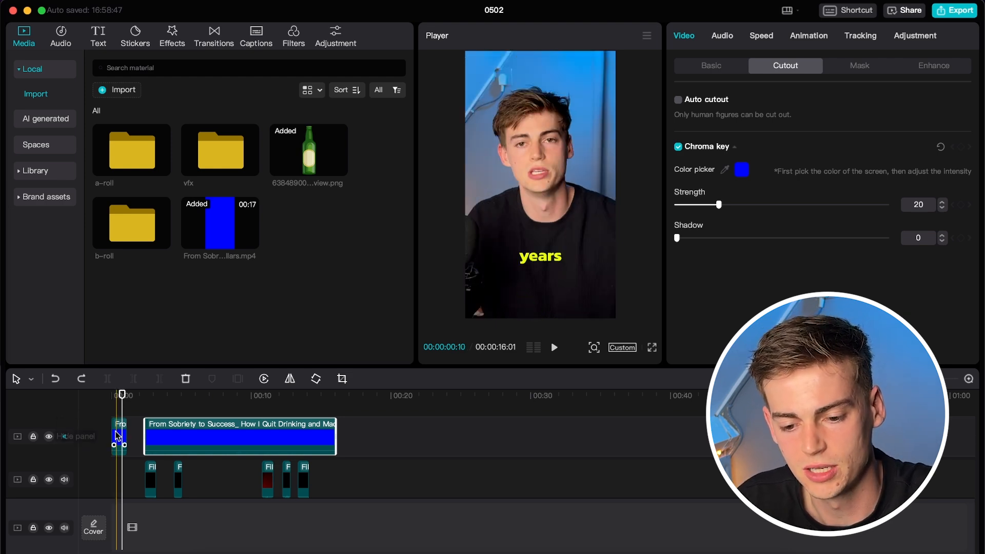
Try raising the short caption piece, undo the move, then open the 1080×1920 export settings.
left_click(119, 437)
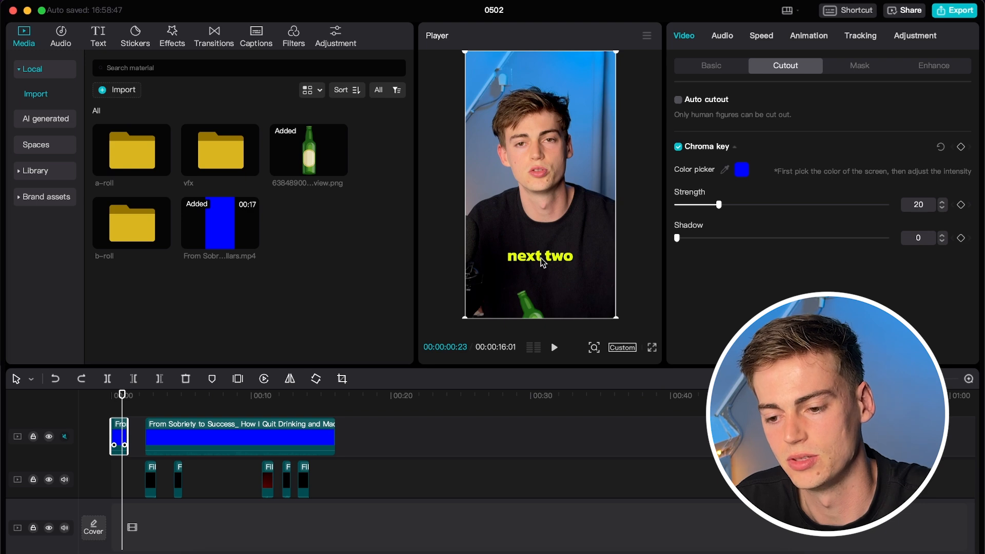
mouse_move(541, 272)
left_mouse_down()
mouse_move(541, 249)
mouse_move(542, 290)
mouse_move(543, 231)
mouse_move(540, 294)
mouse_move(533, 84)
mouse_move(531, 255)
mouse_move(551, 235)
mouse_move(516, 249)
mouse_move(533, 259)
left_mouse_up()
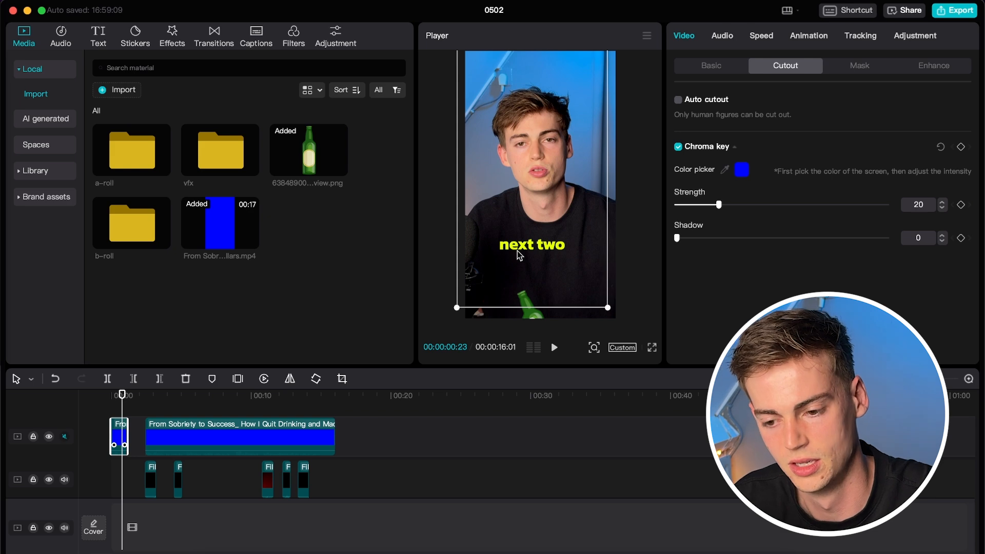
key("super+z")
scroll(362, 502, "up", 1)
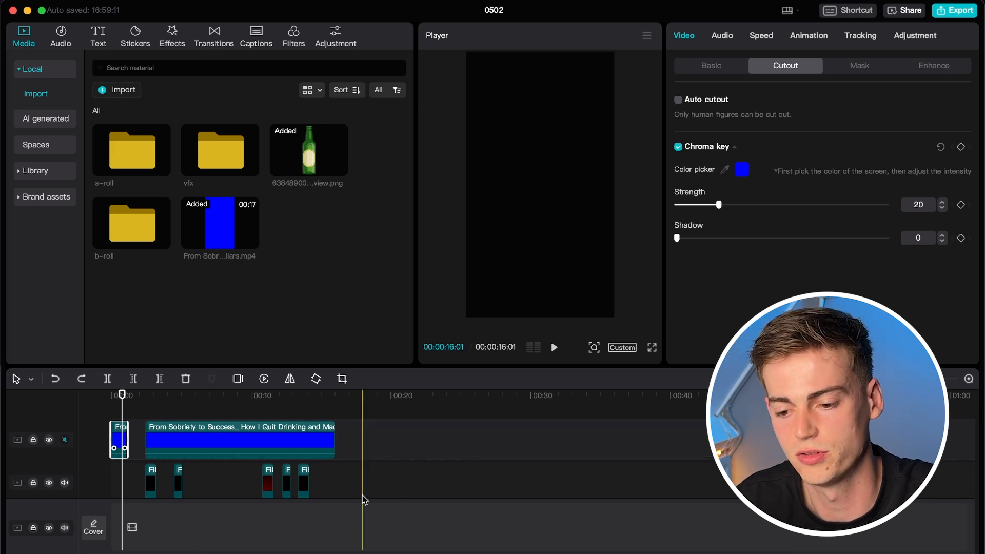
left_click(294, 412)
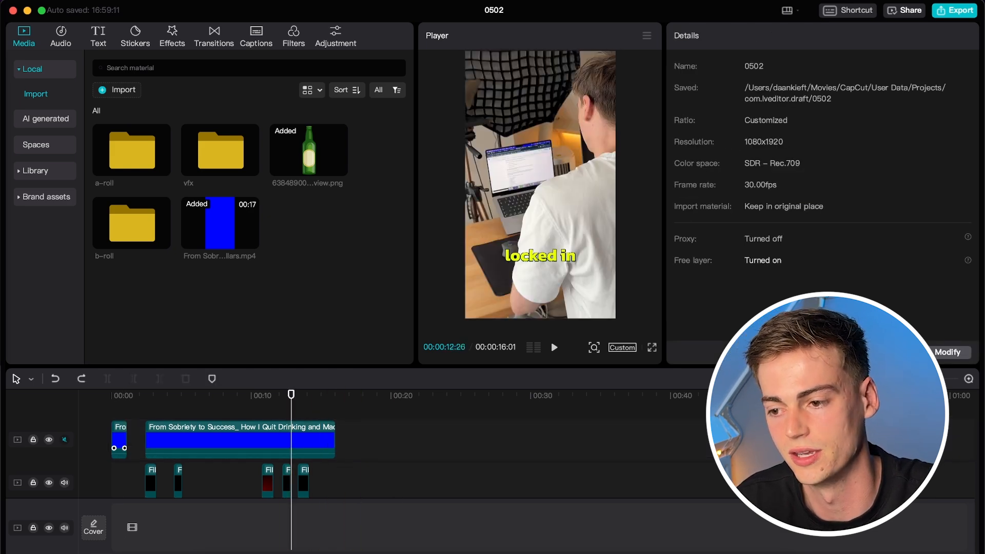
left_click(954, 10)
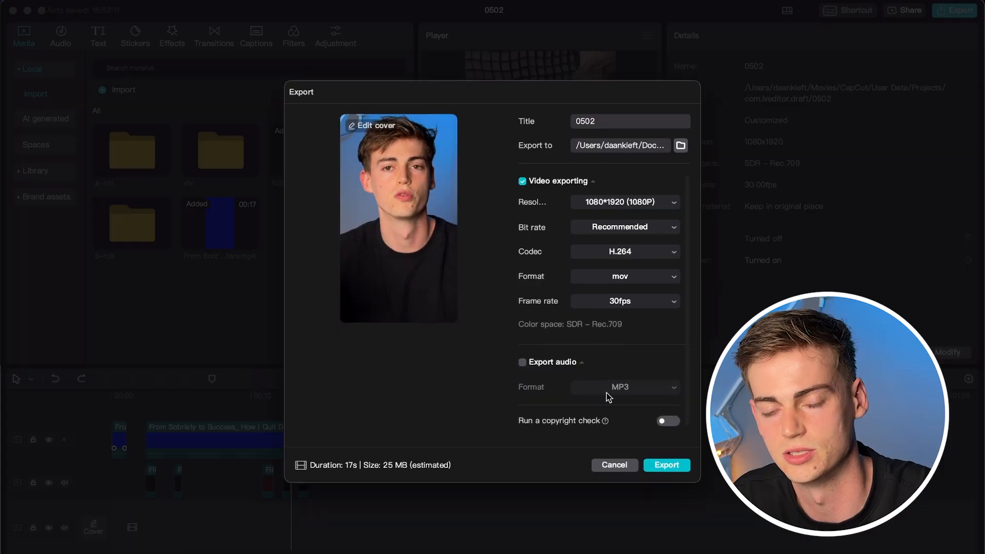